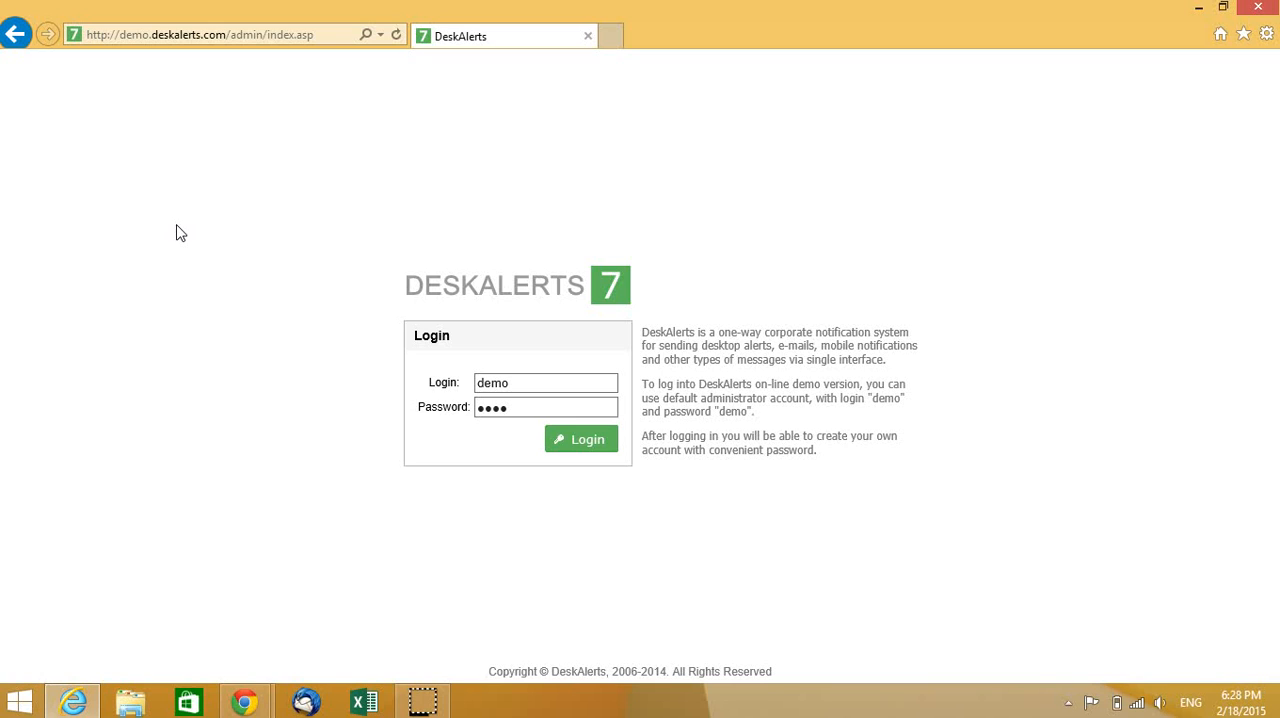
- Log in with the prefilled demo credentials and clear the Quick tour and the help pane from the dashboard
left_click(597, 452)
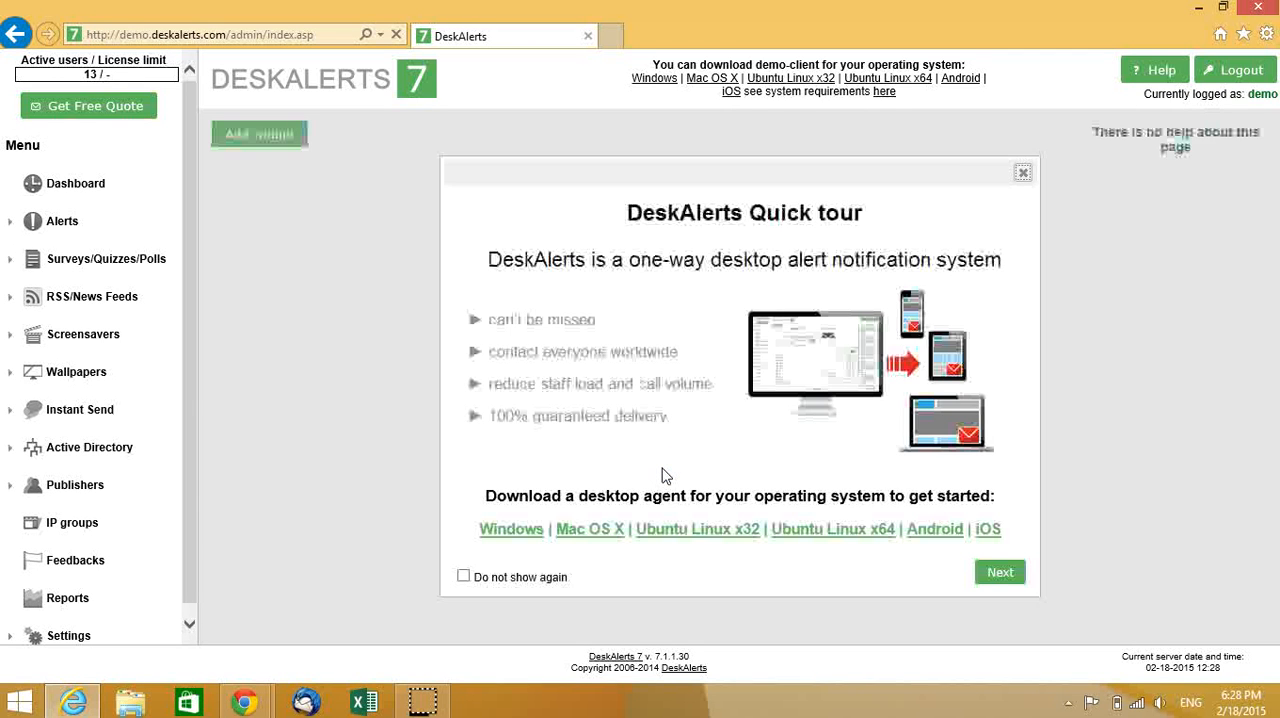
left_click(1023, 177)
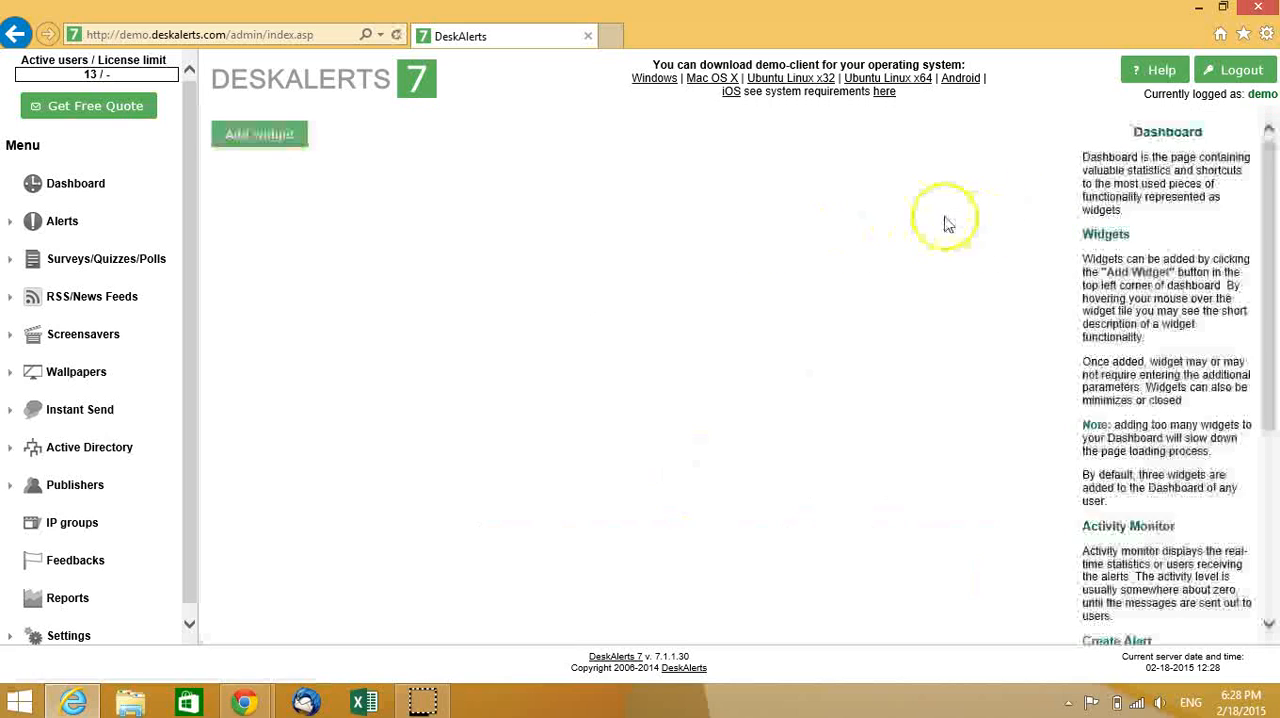
left_click(1153, 74)
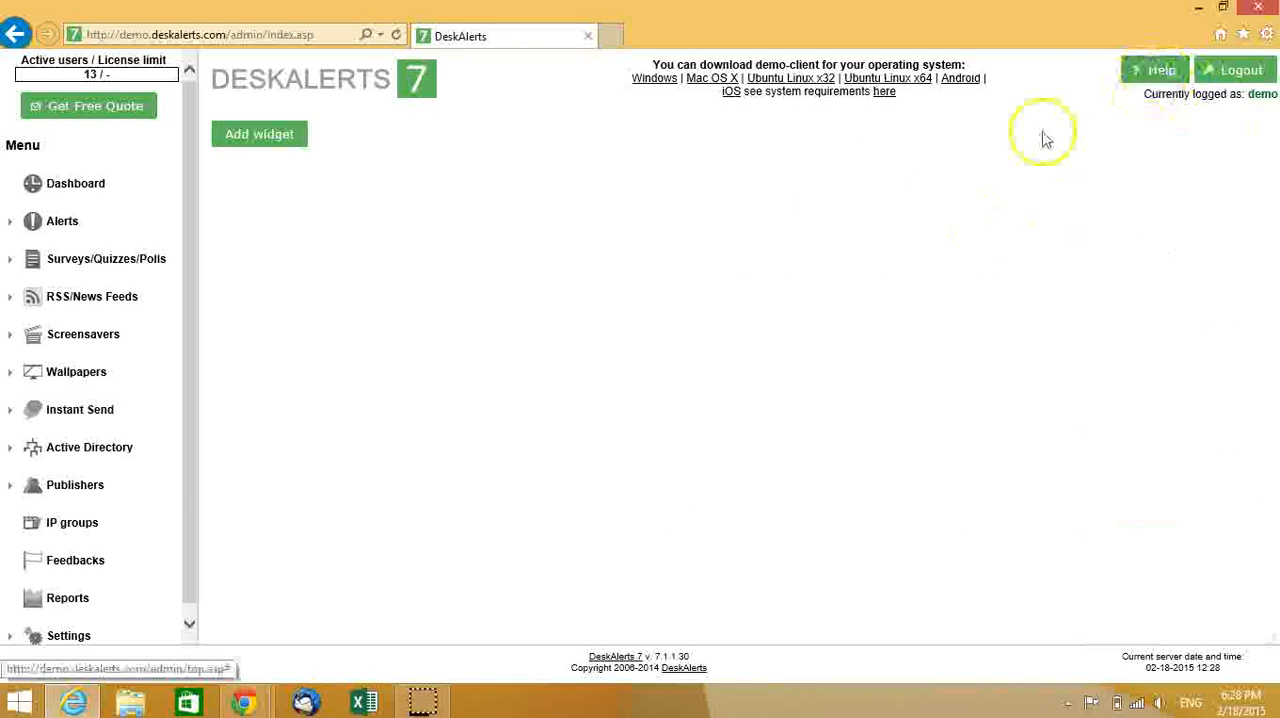
left_click(726, 223)
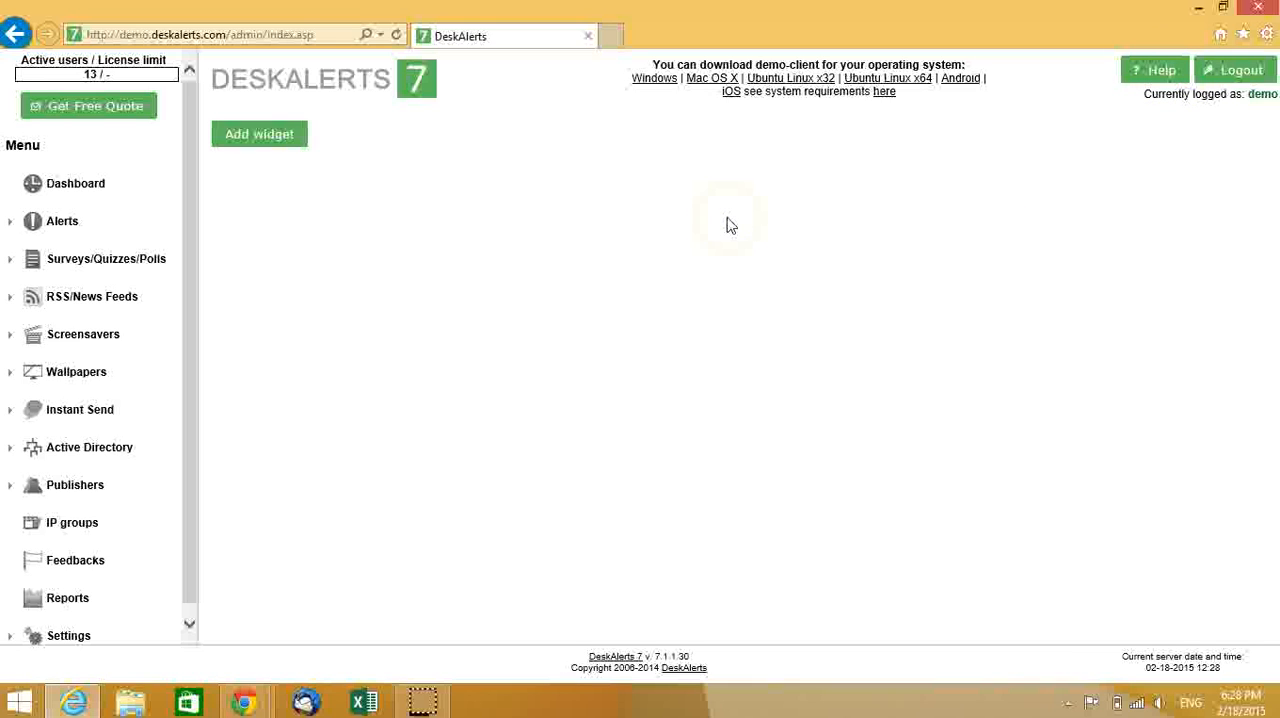
- Add the Users Statistics widget to the dashboard
left_click(250, 132)
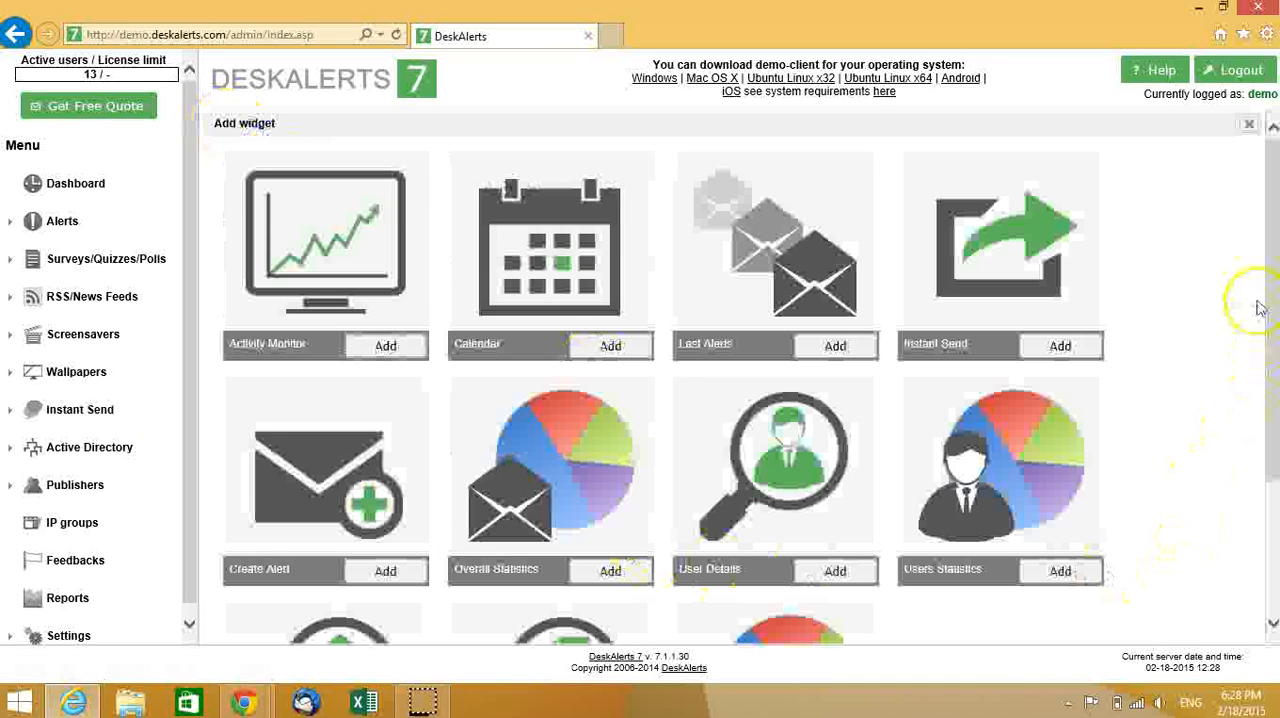
scroll(1260, 300, "down", 2)
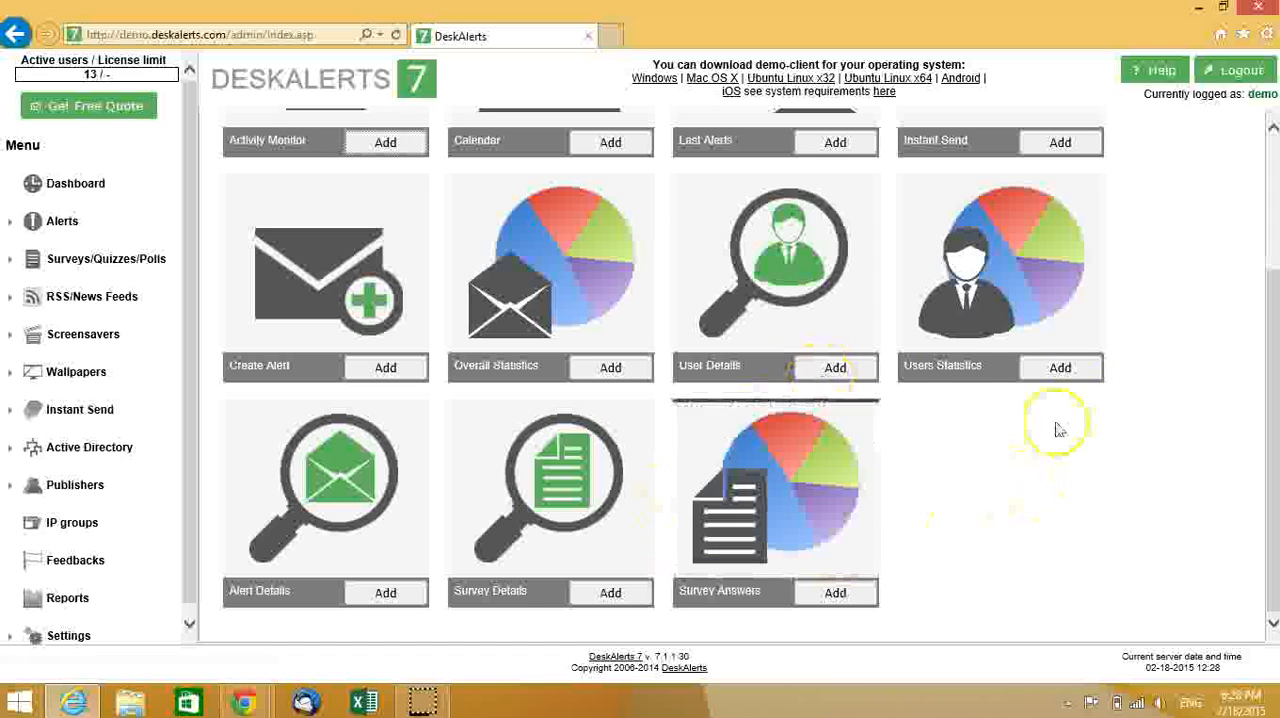
left_click(1056, 369)
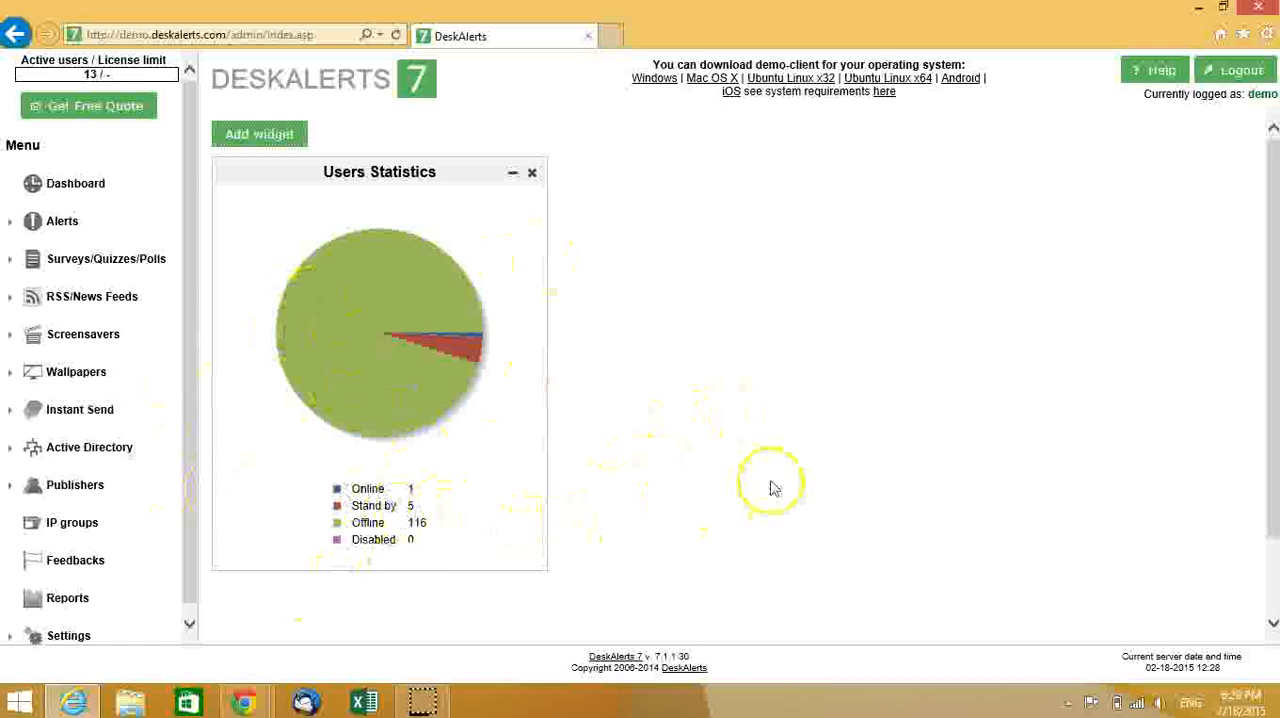
- Add the Last Alerts widget to the dashboard and look over its list of alerts
left_click(266, 136)
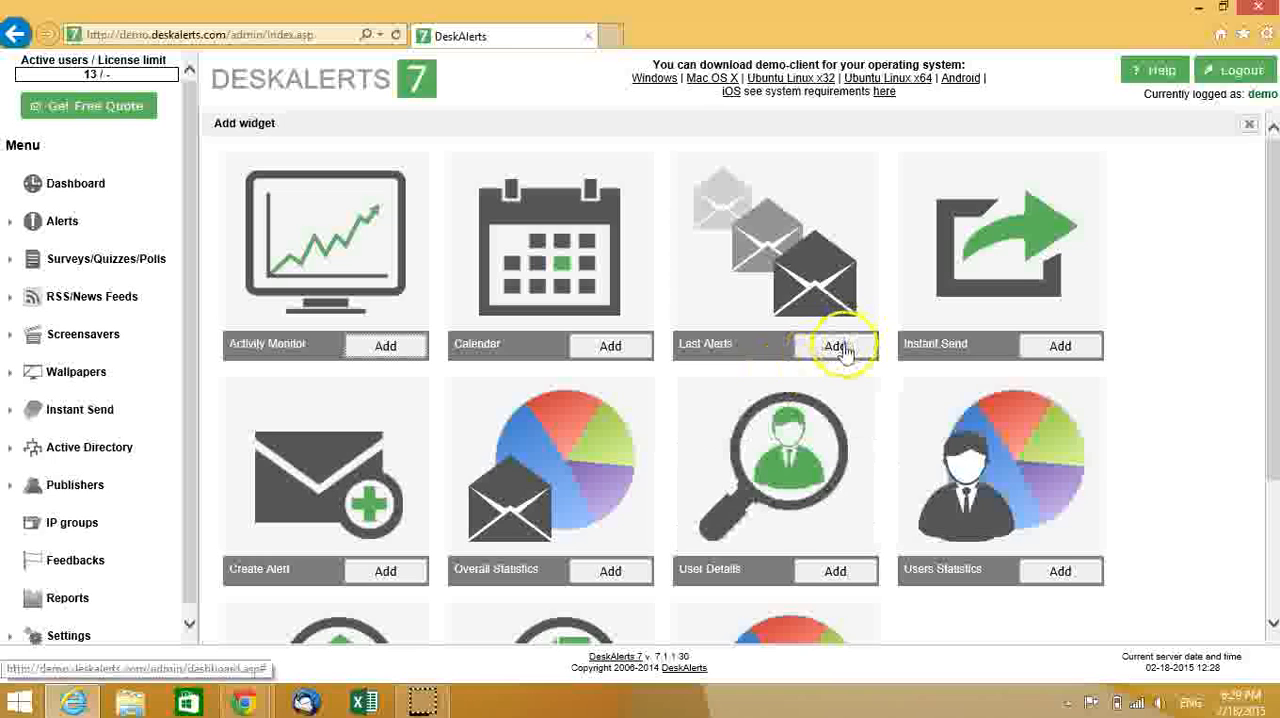
left_click(838, 347)
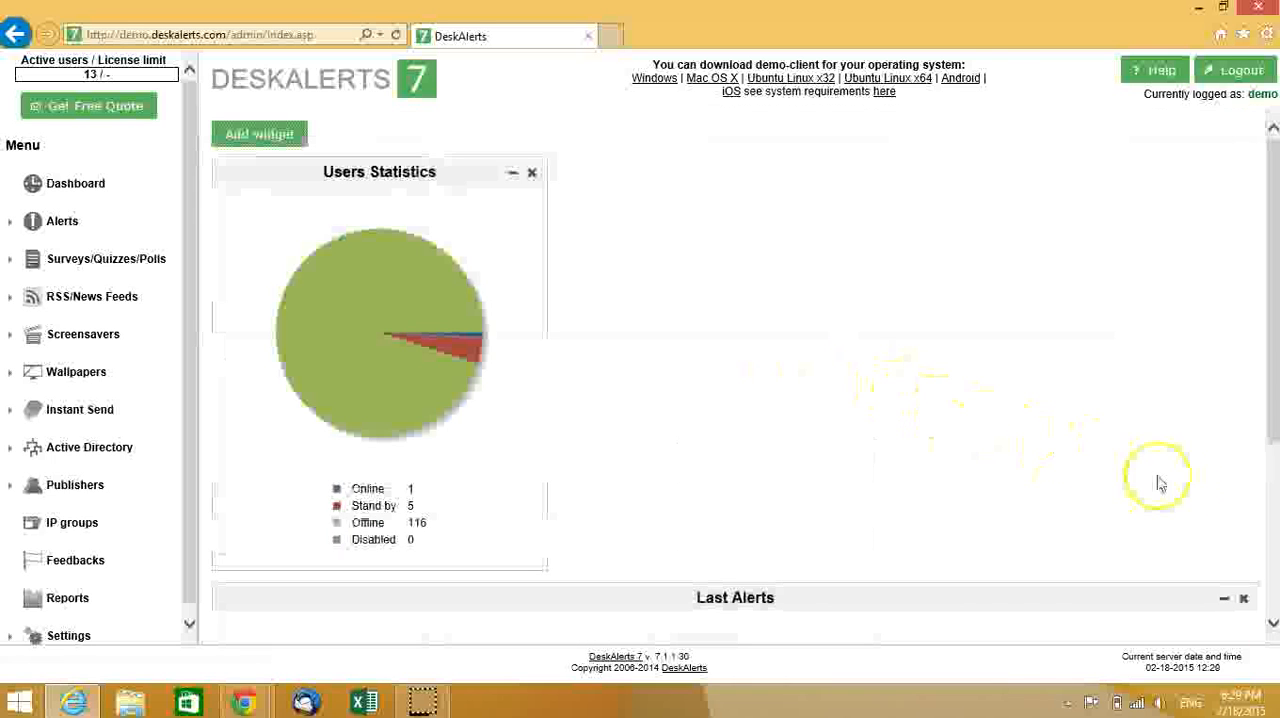
scroll(1212, 472, "down", 5)
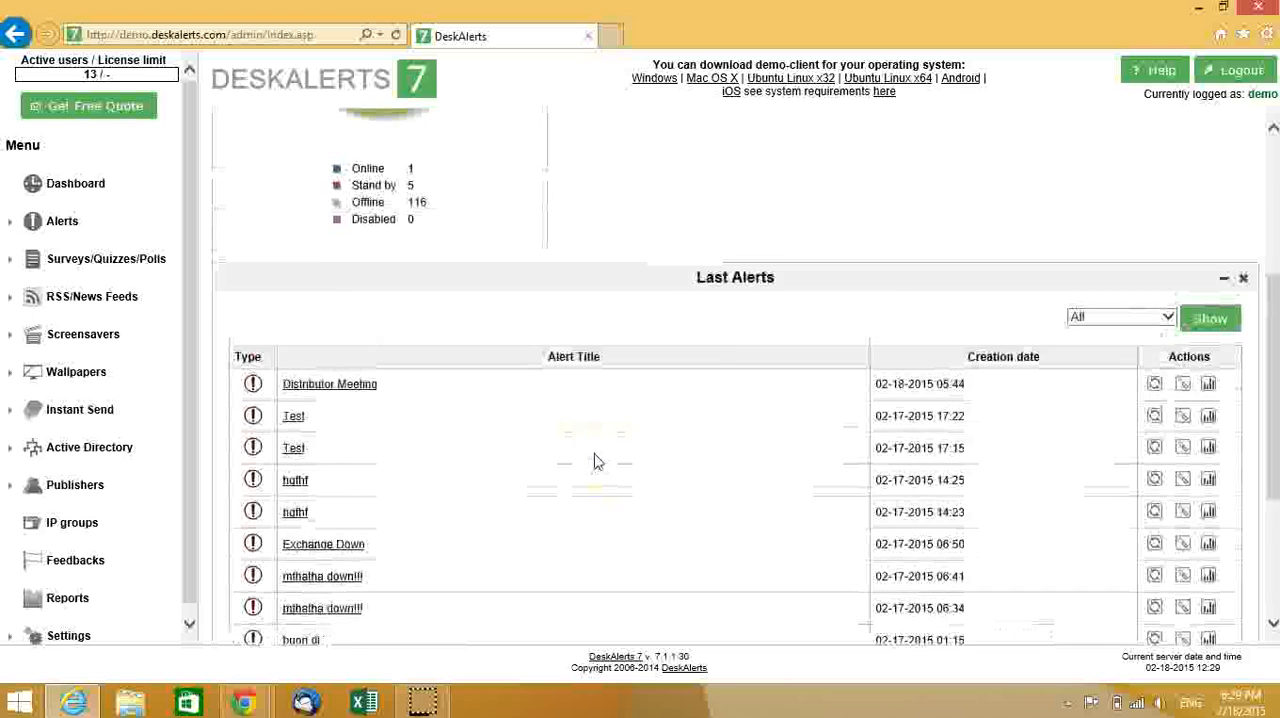
scroll(594, 461, "up", 1)
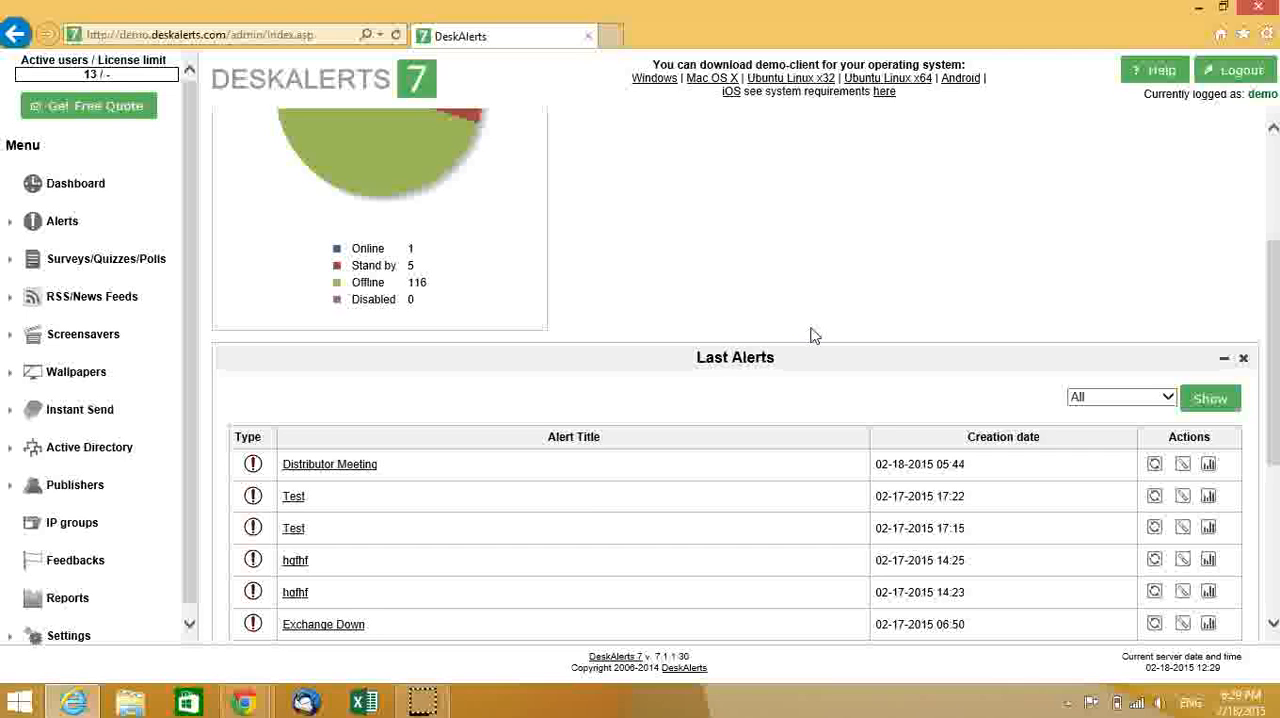
scroll(622, 296, "up", 3)
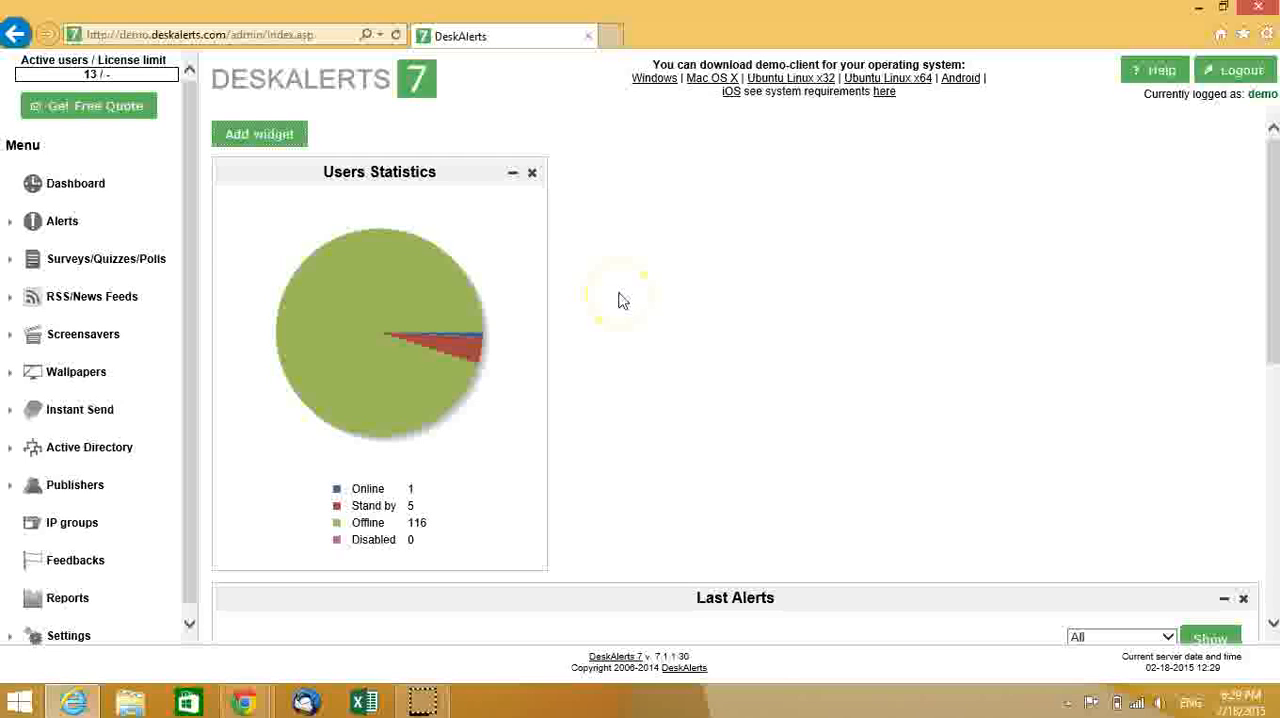
- Start creating a new alert with the Default skin
left_click(52, 232)
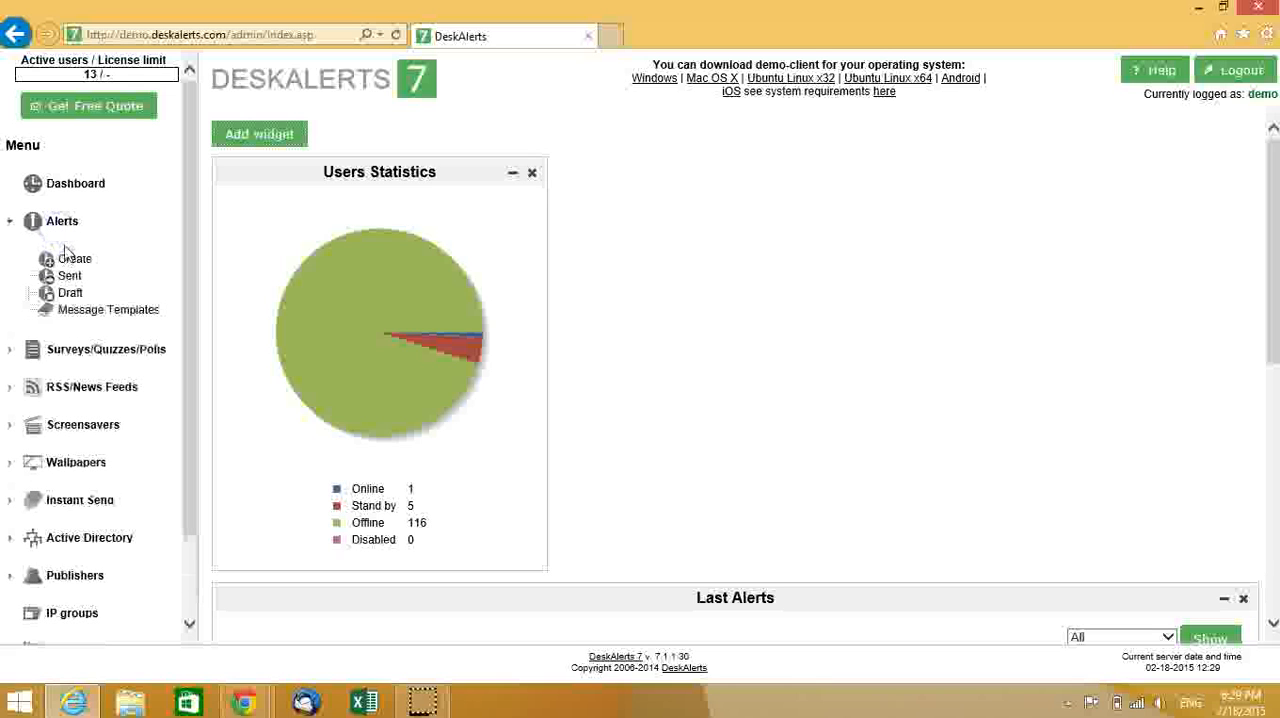
left_click(75, 259)
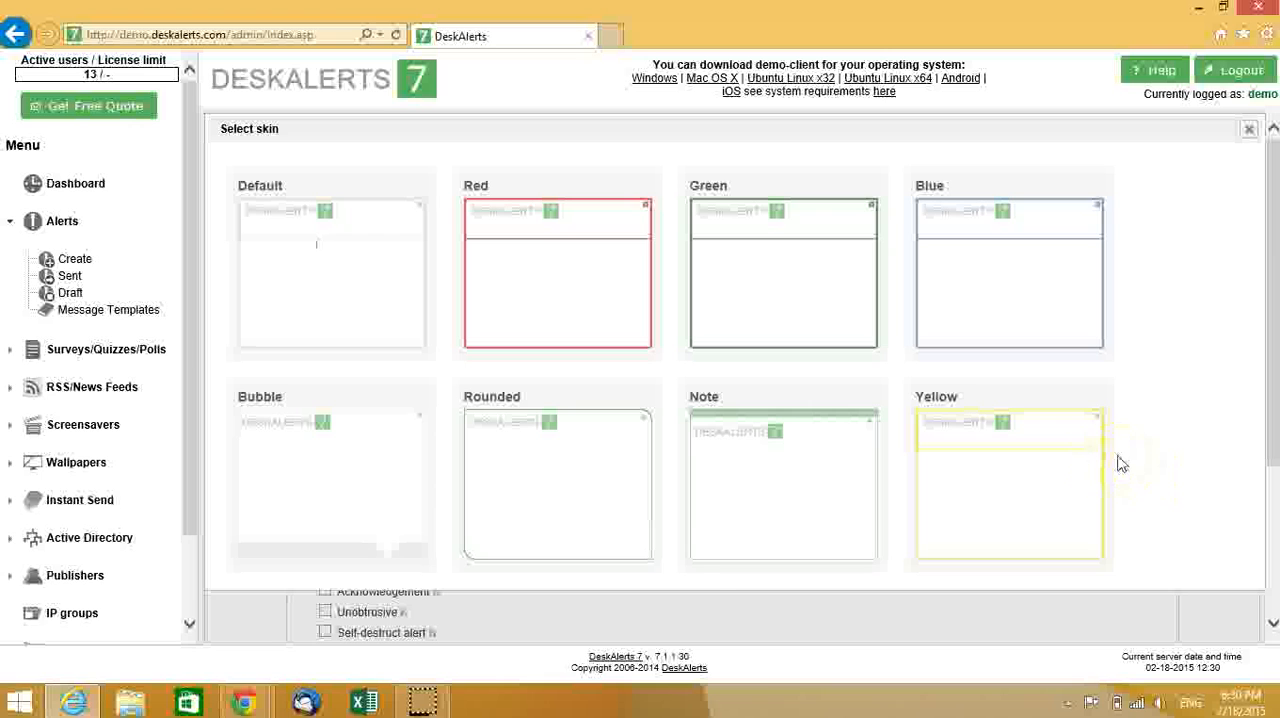
left_click(691, 557)
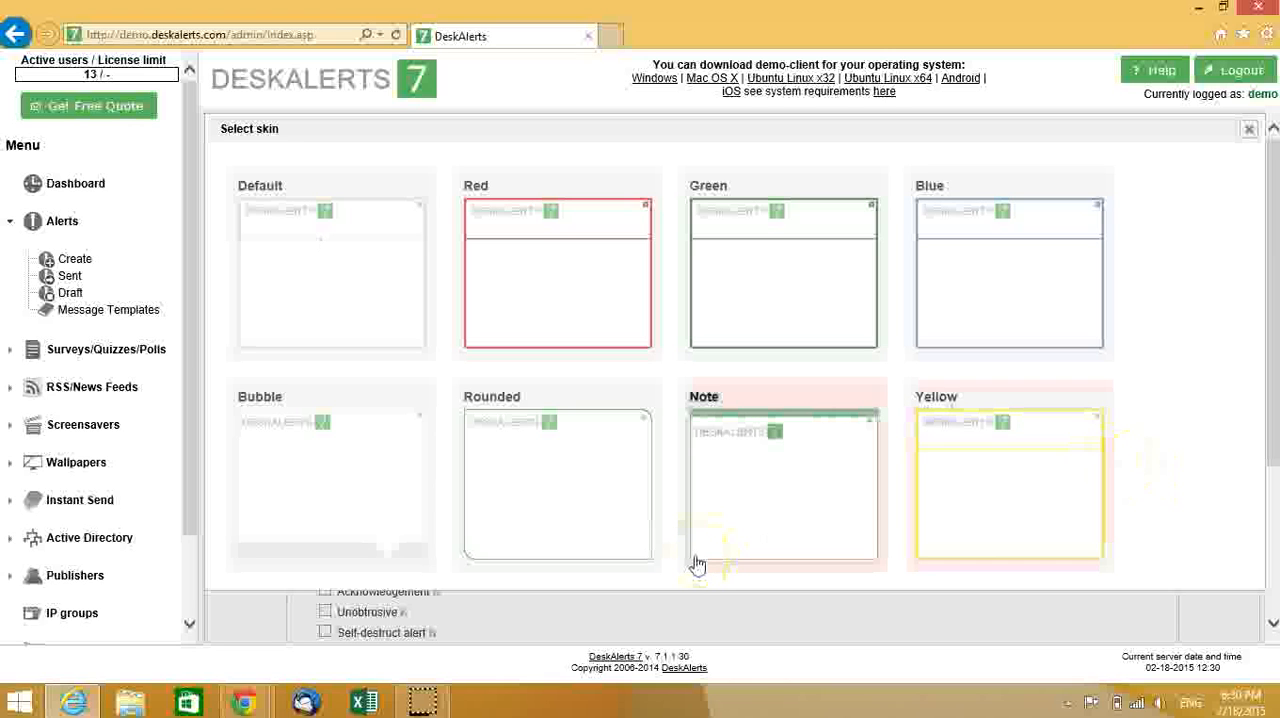
left_click(340, 280)
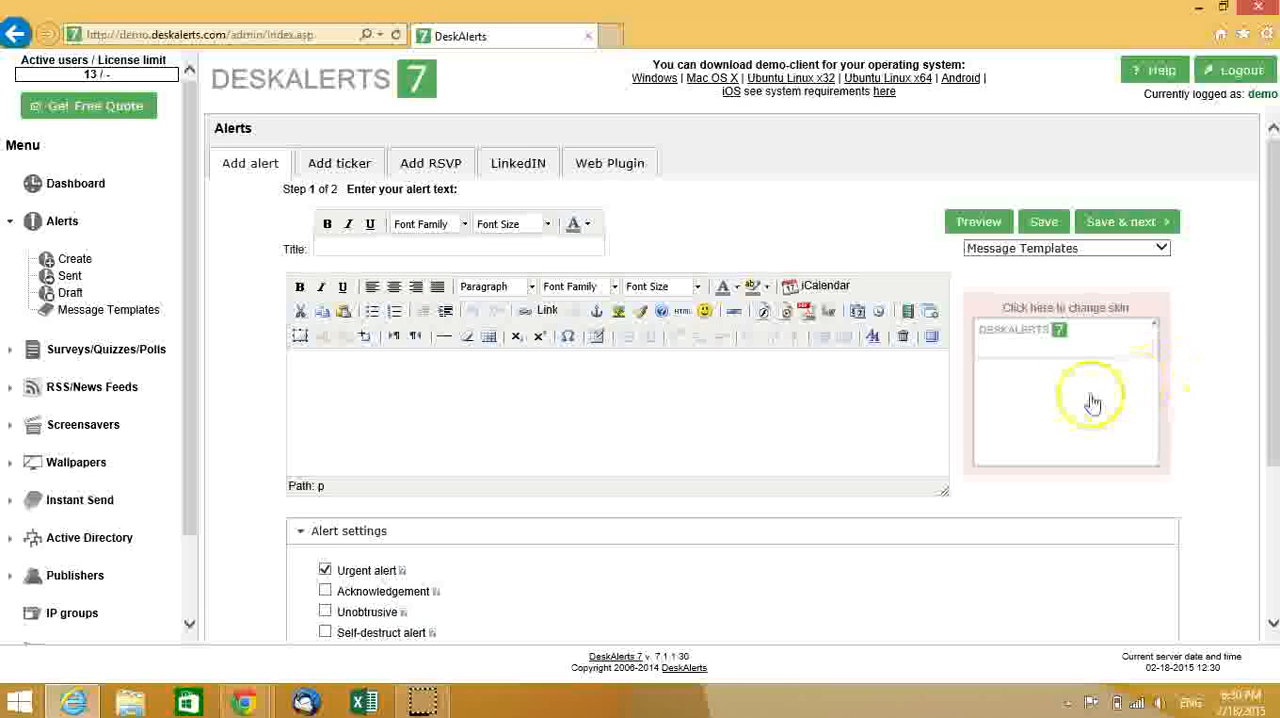
- Change the new alert's skin to Green
left_click_drag(1274, 301, 1274, 333)
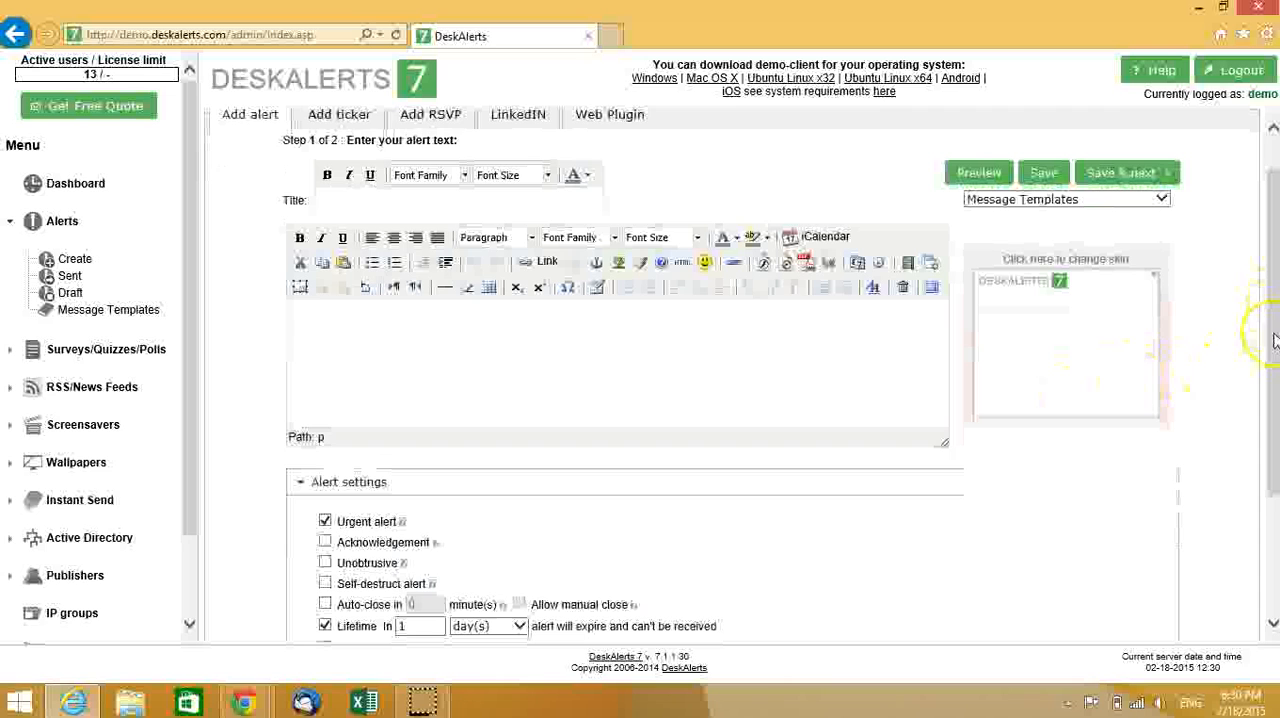
left_click(1035, 350)
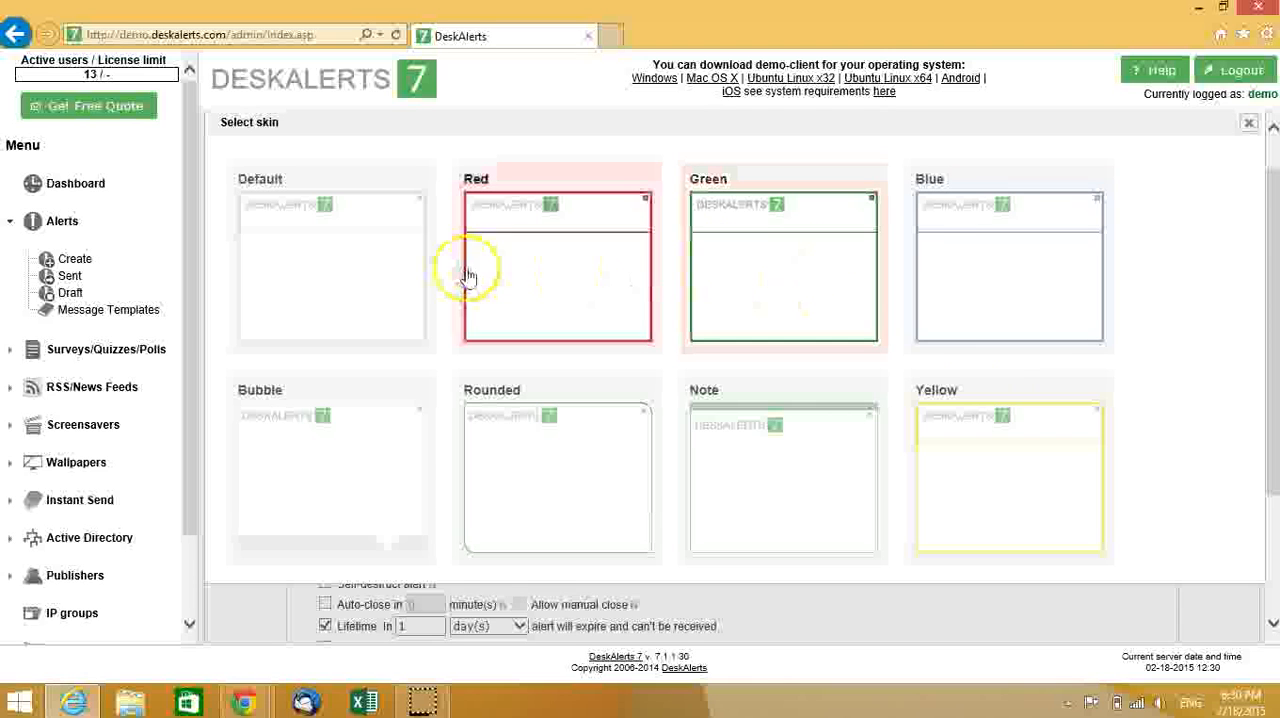
left_click(790, 284)
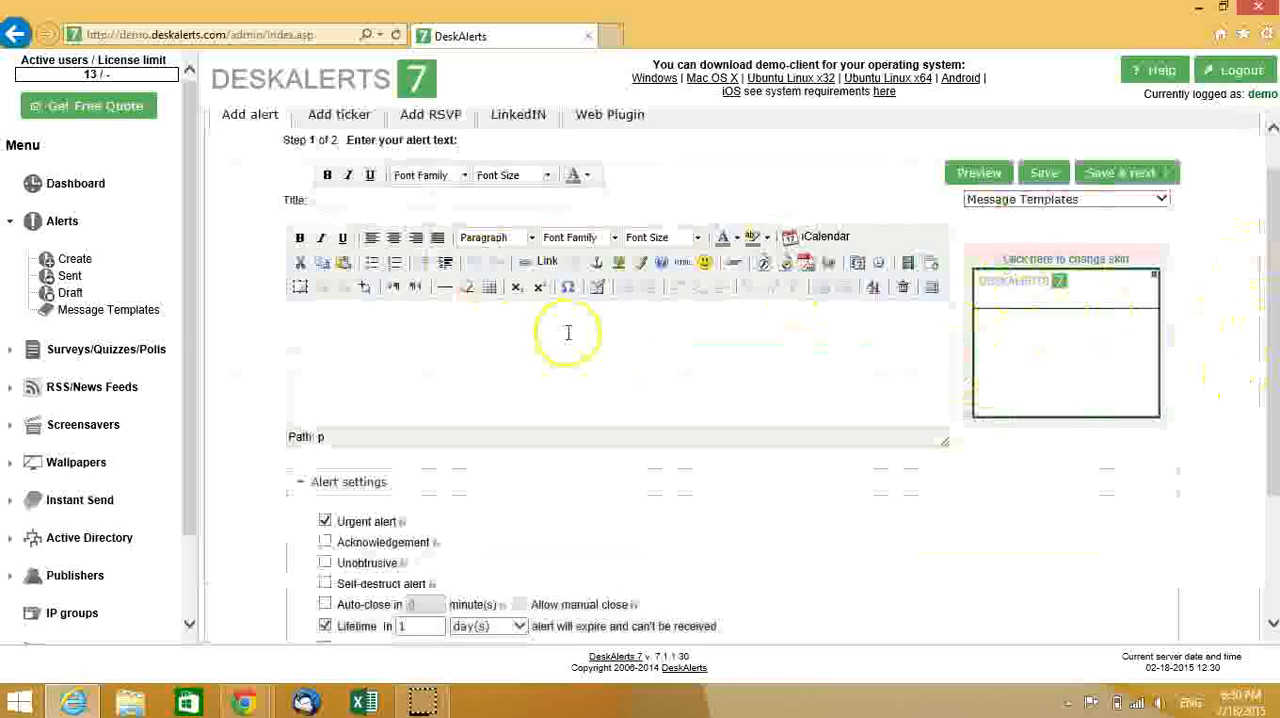
scroll(1271, 371, "up", 1)
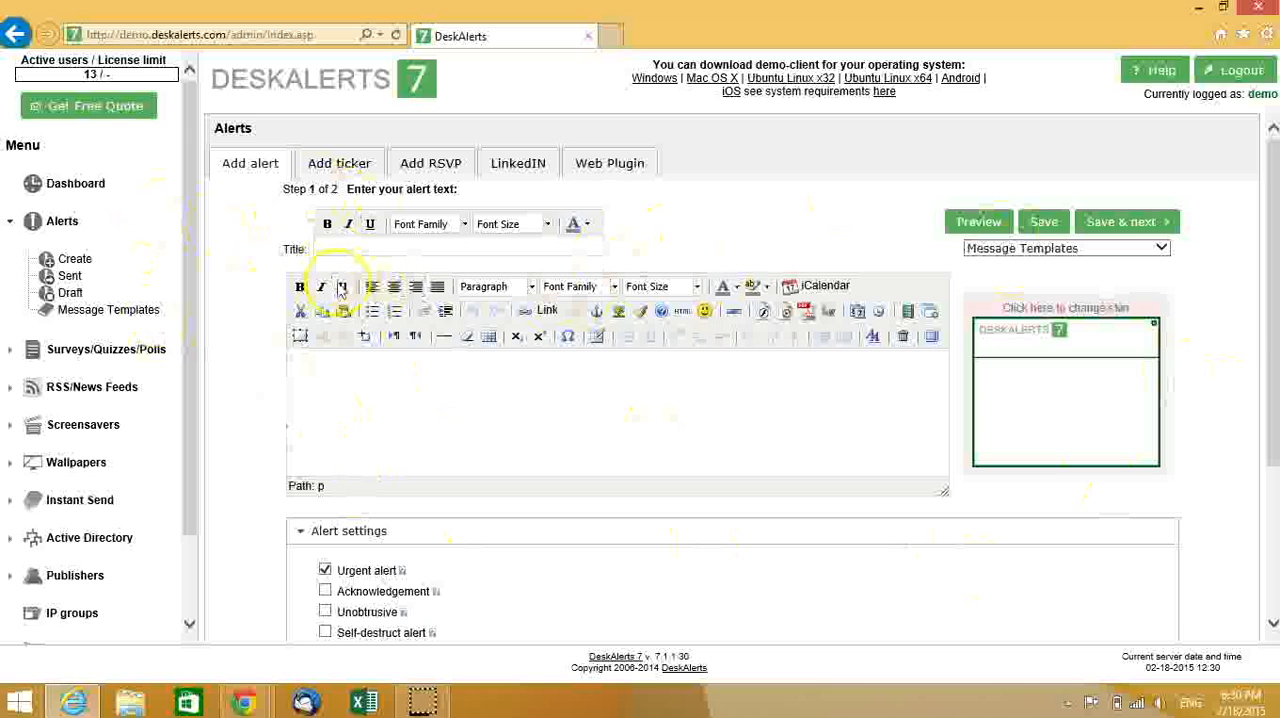
left_click_drag(1263, 344, 1245, 303)
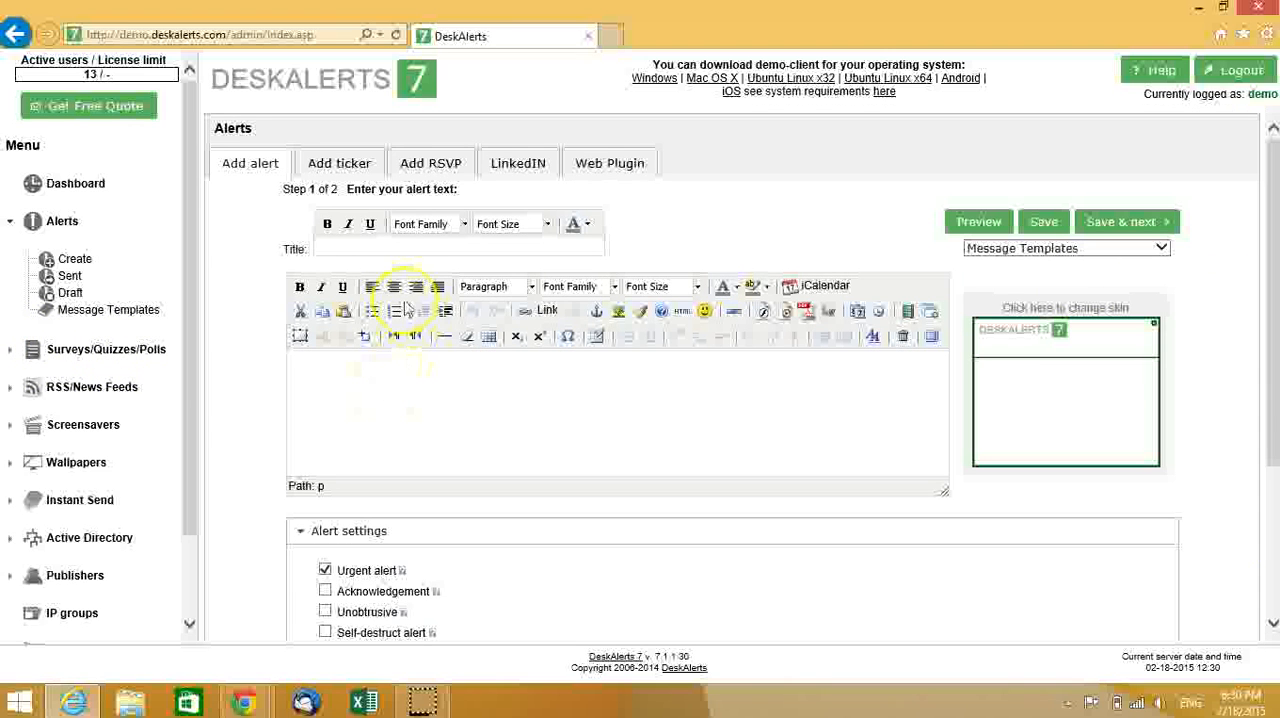
- Title the alert "Meeting Invite"
left_click(355, 246)
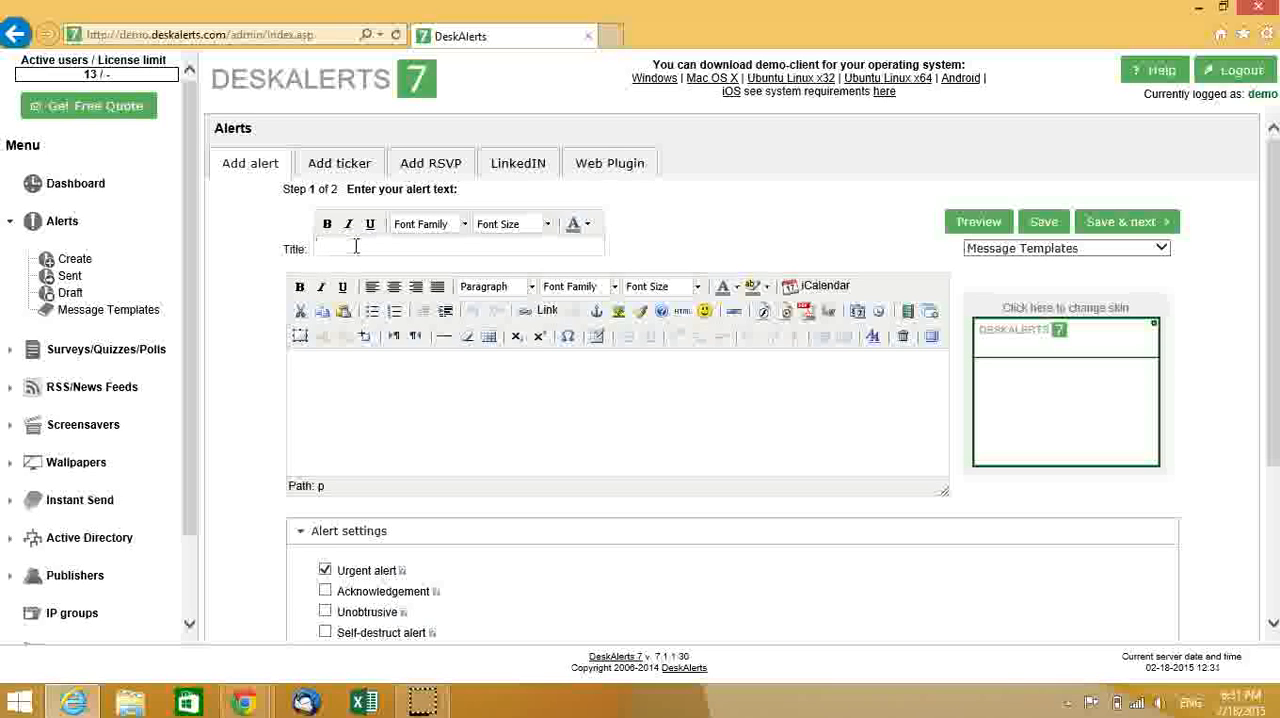
type("Mee")
type("ting-1")
type("nvite")
- Write the alert body "The meeting invite will start at 9am." with "PR Dept." as a separate paragraph below it
left_click(470, 403)
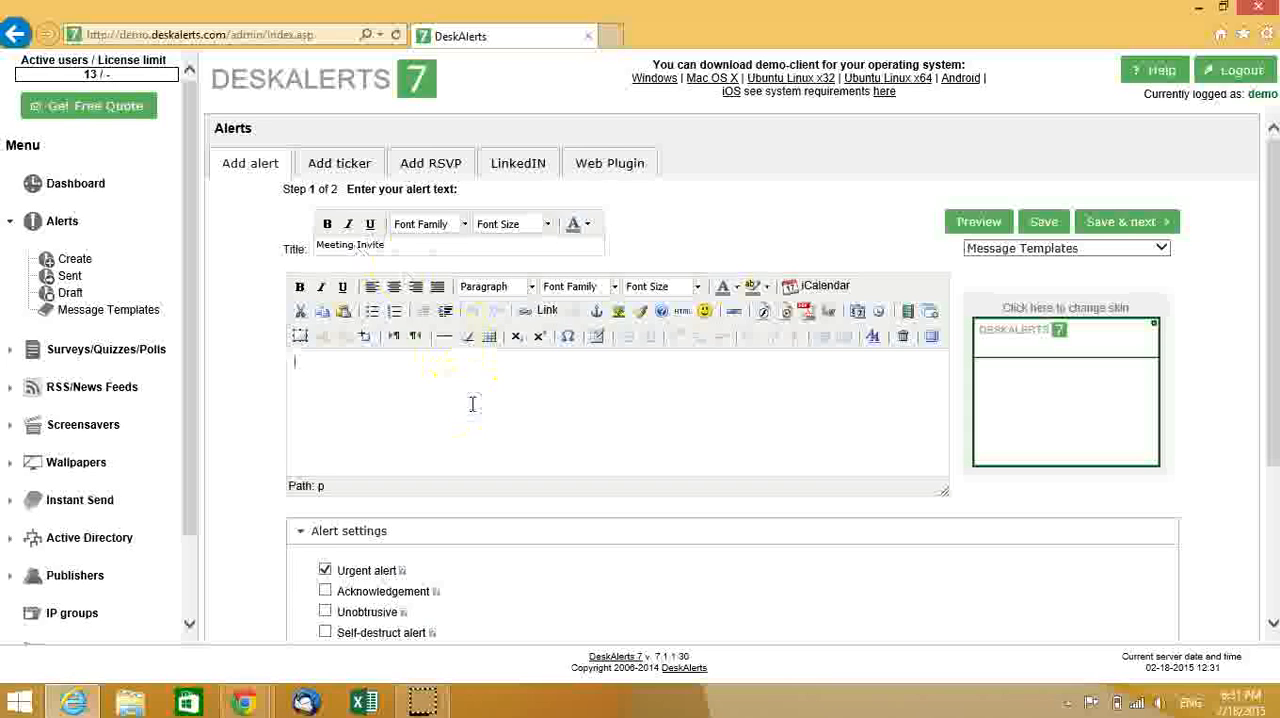
type("The meet")
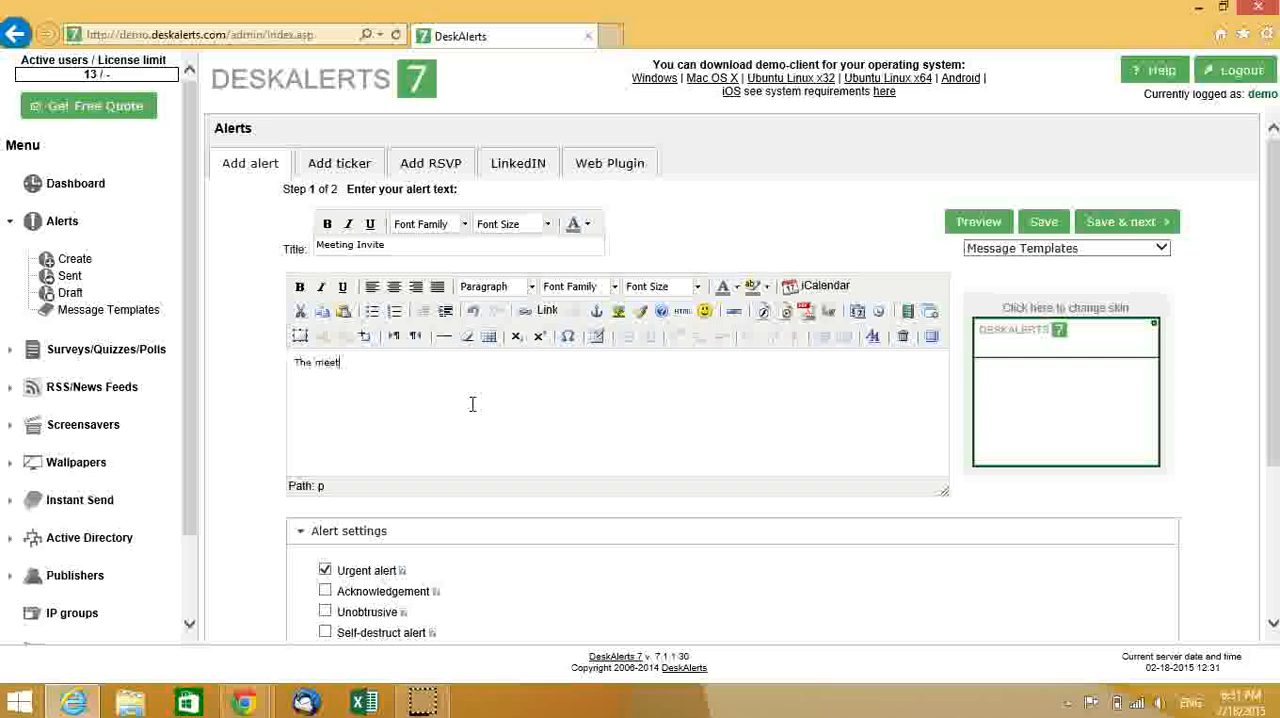
type("ing invite will")
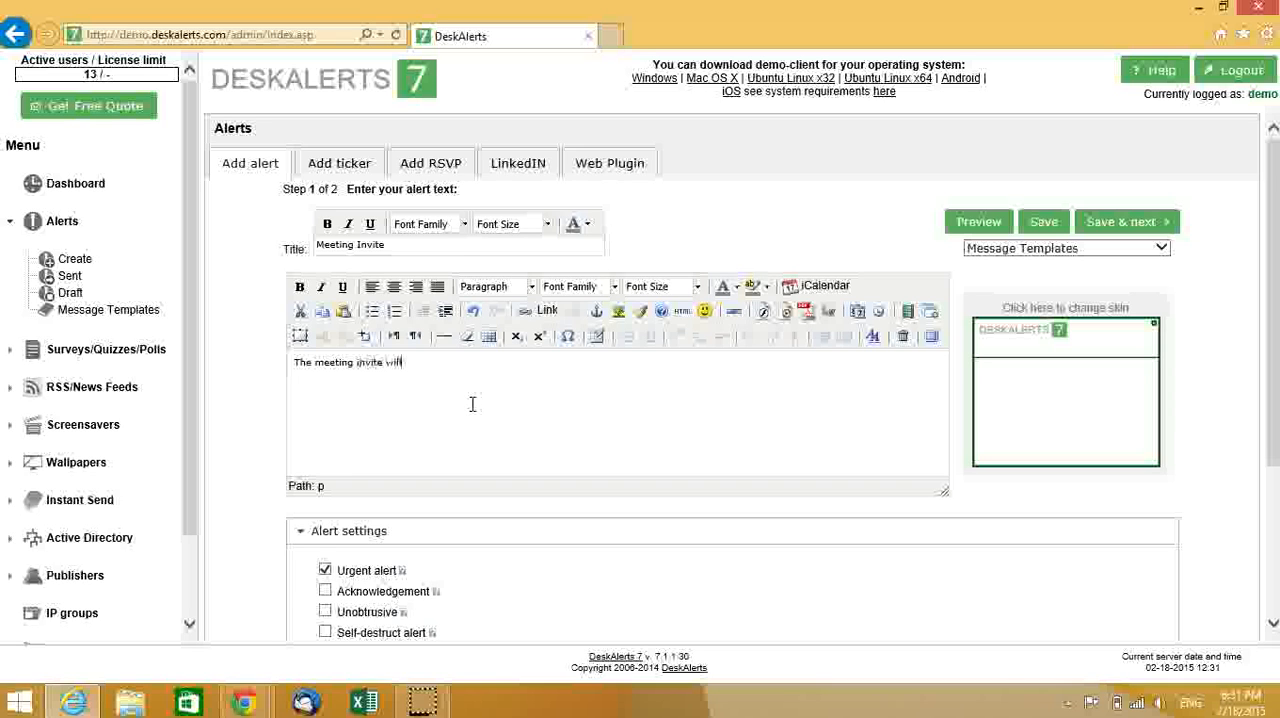
type(" start at 9am.")
key("Return")
type("sR Dell")
key("BackSpace")
key("BackSpace")
type("pt.")
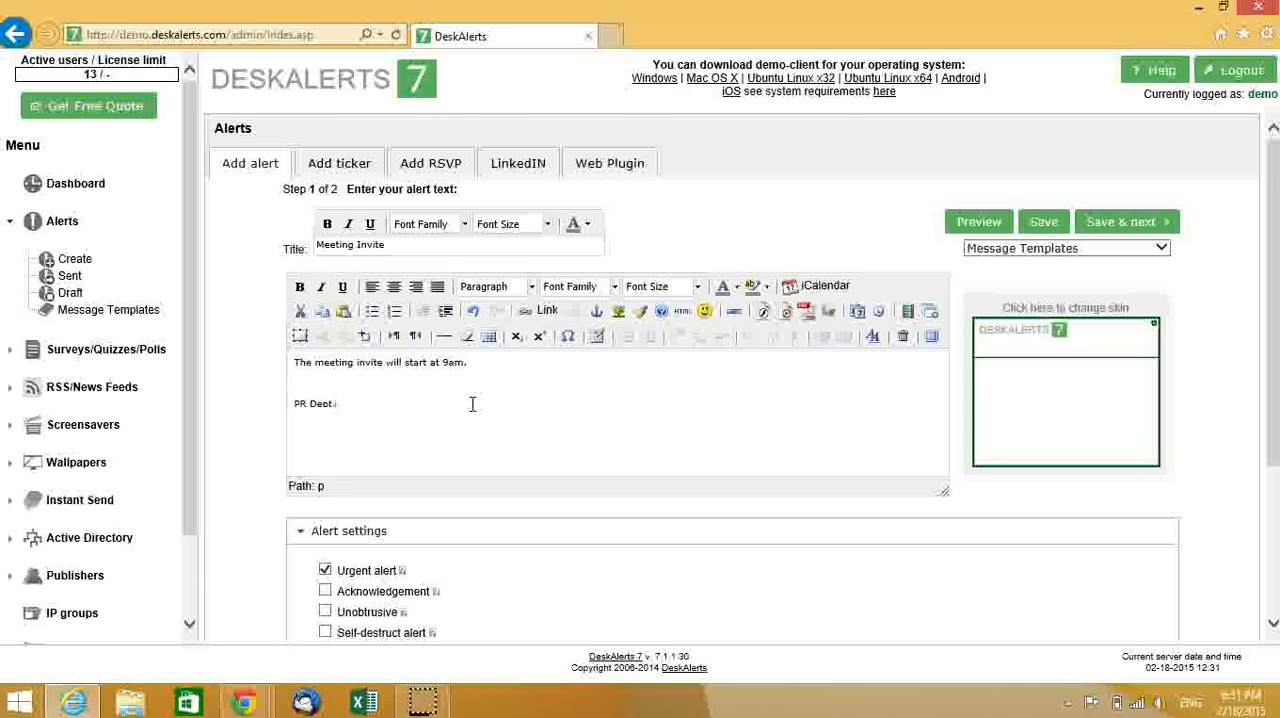
- Preview the Meeting Invite alert as recipients would see it, and close the preview
scroll(232, 576, "down", 3)
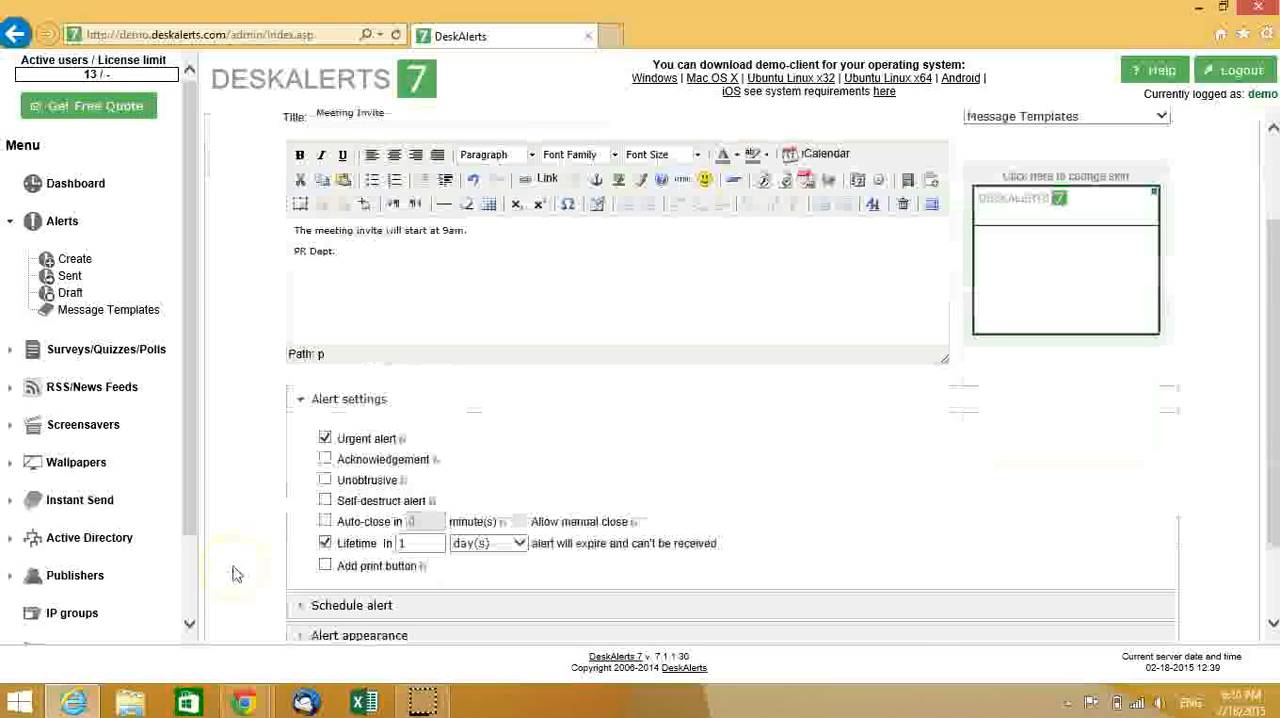
scroll(234, 575, "down", 2)
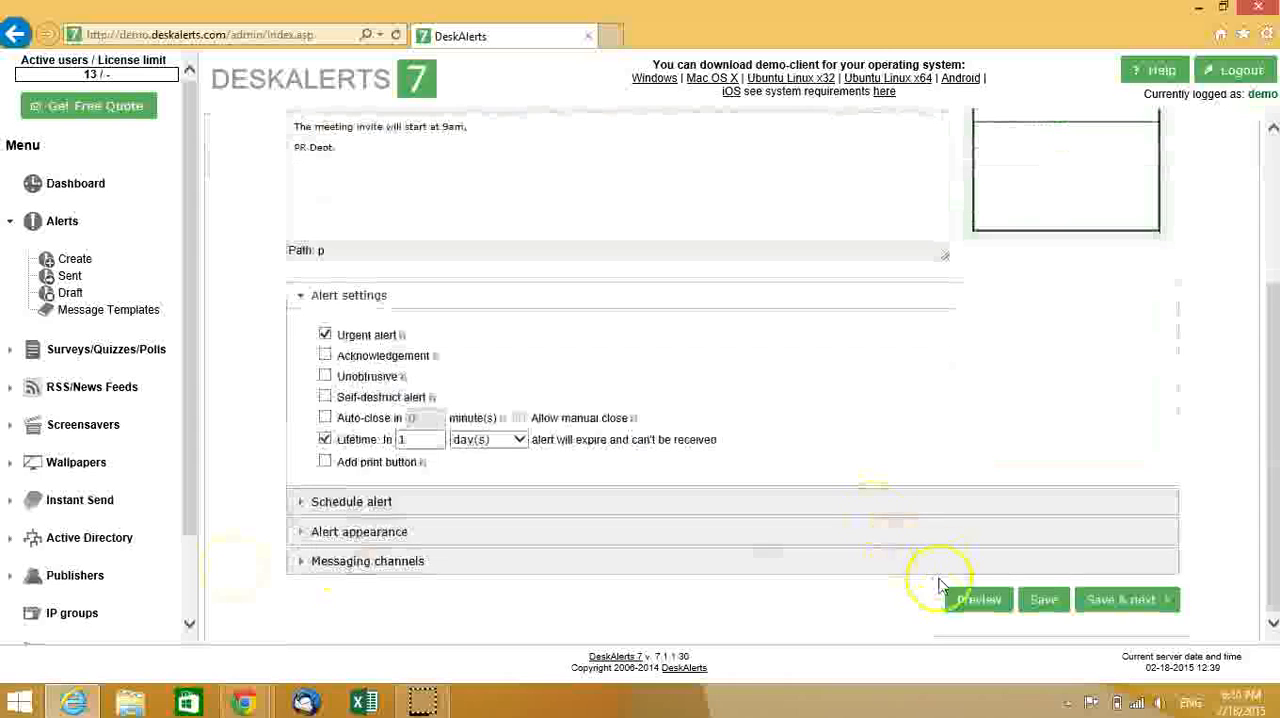
left_click(978, 612)
scroll(991, 622, "up", 2)
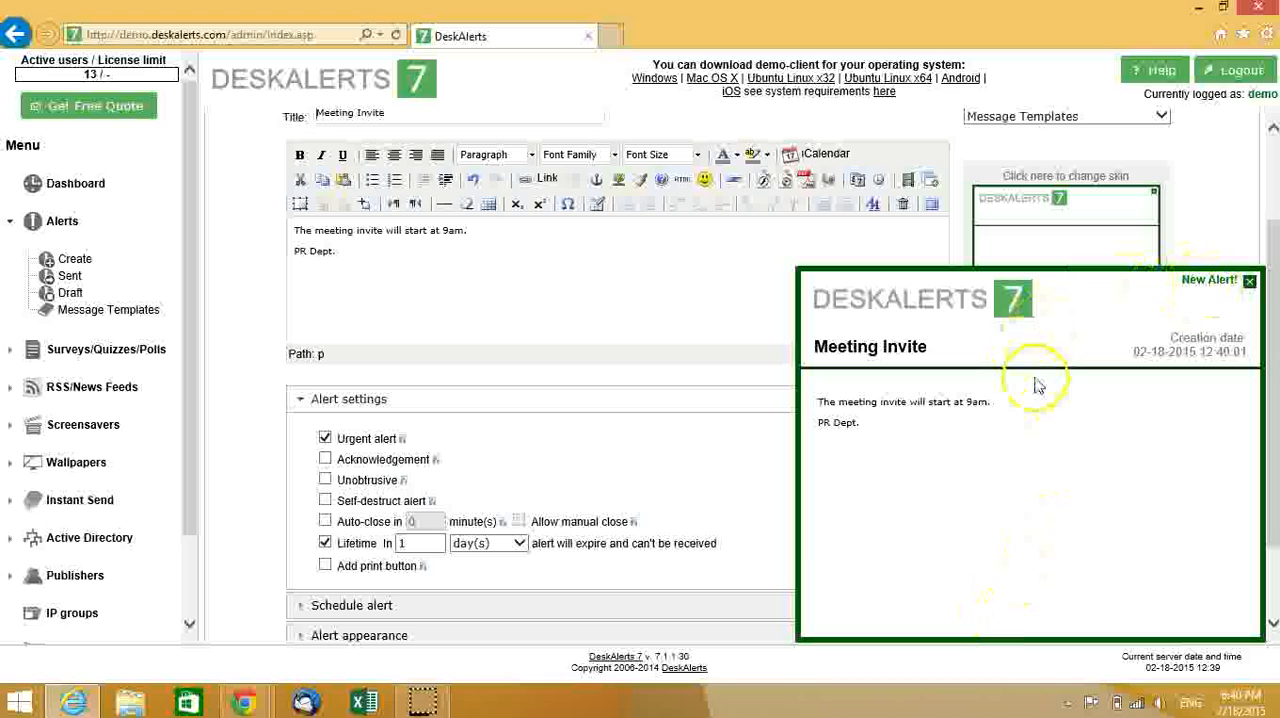
left_click(1250, 281)
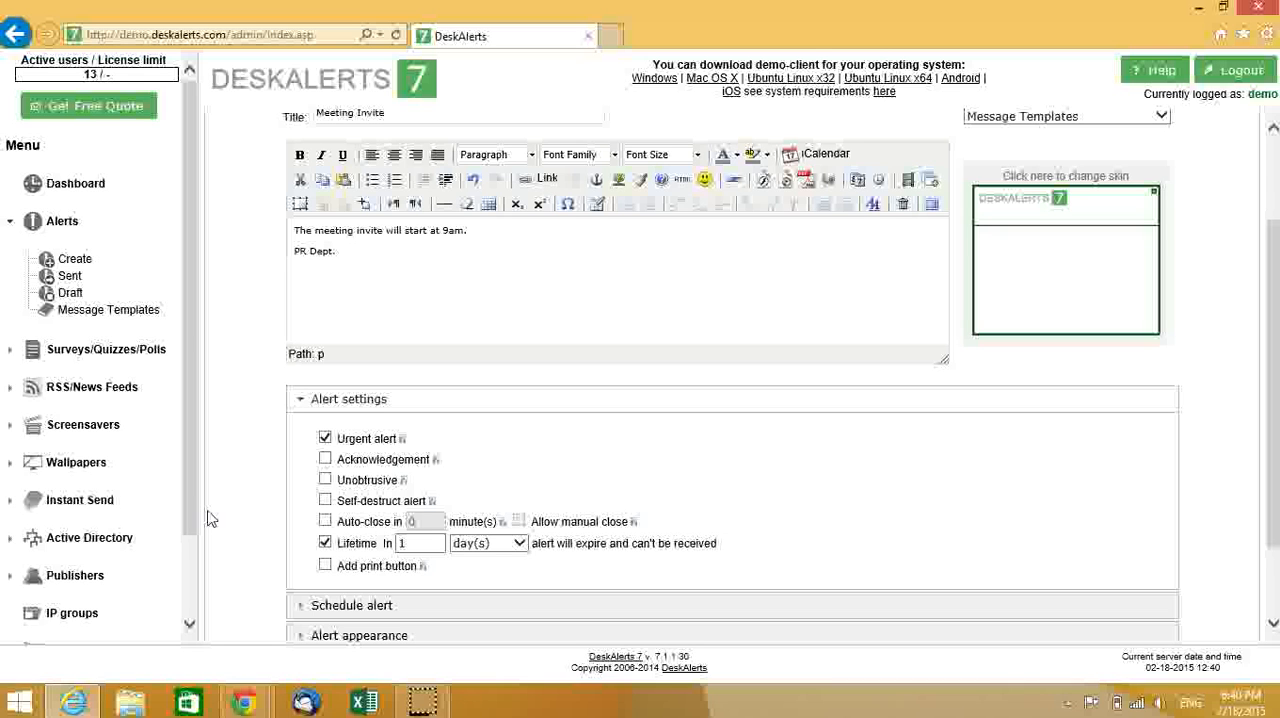
- View the alert history in the DeskAlerts desktop client, and close the history window
left_click_drag(1269, 349, 1275, 407)
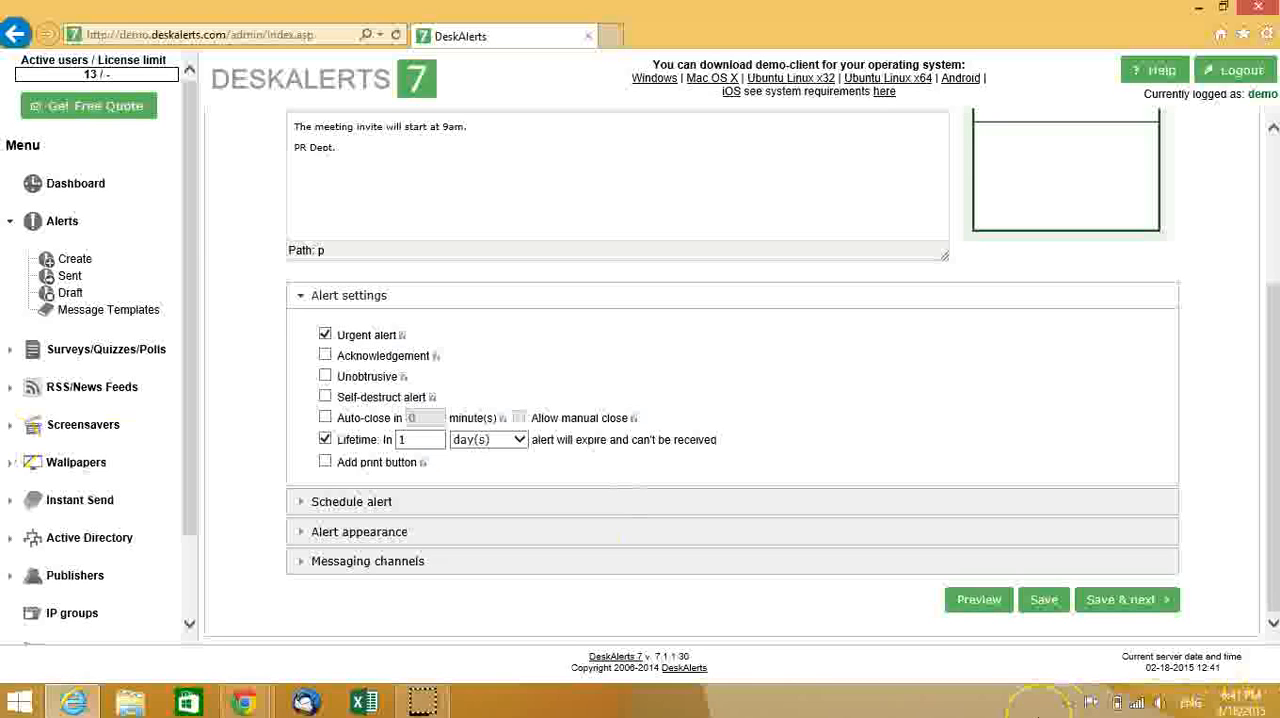
left_click(1068, 704)
right_click(1097, 605)
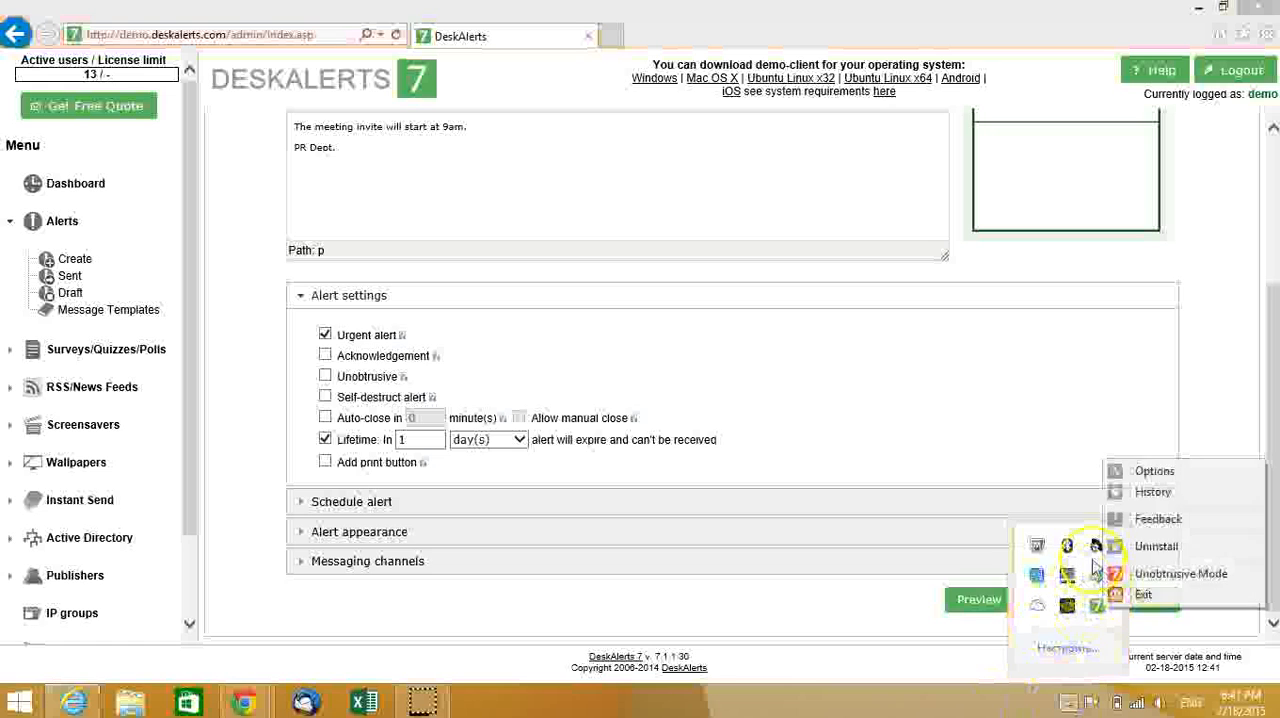
left_click(1151, 498)
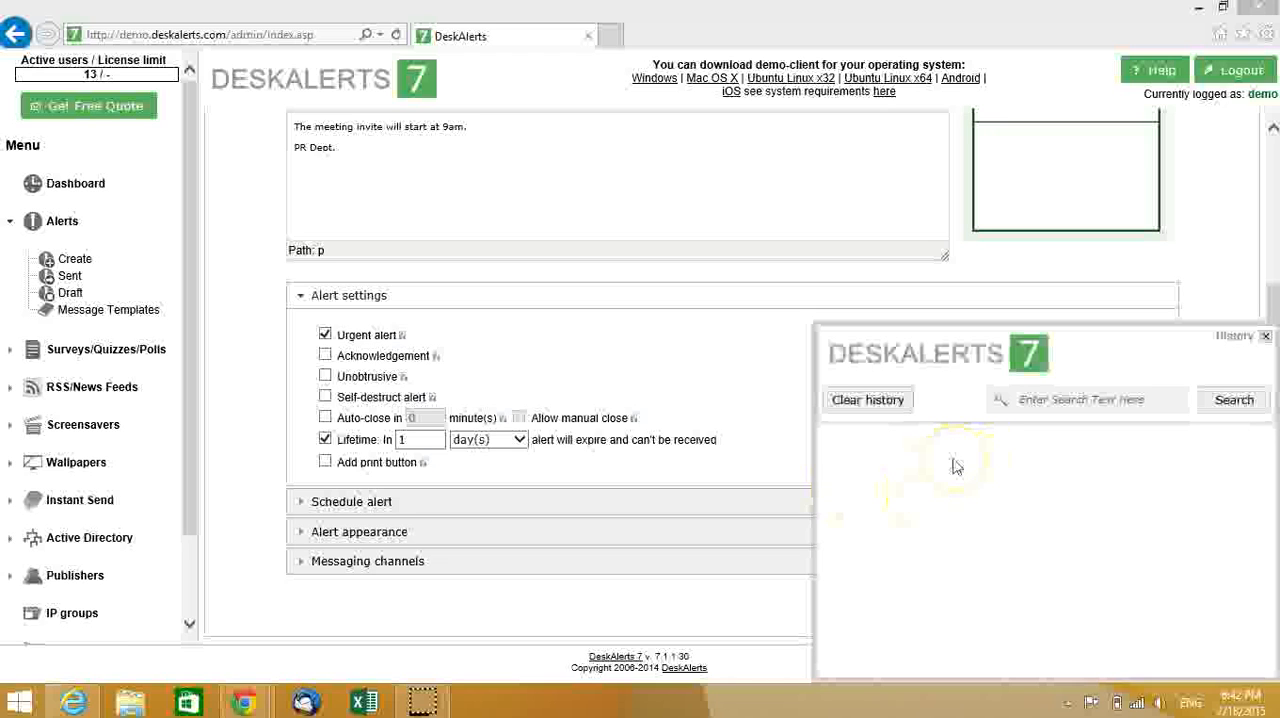
left_click(1266, 338)
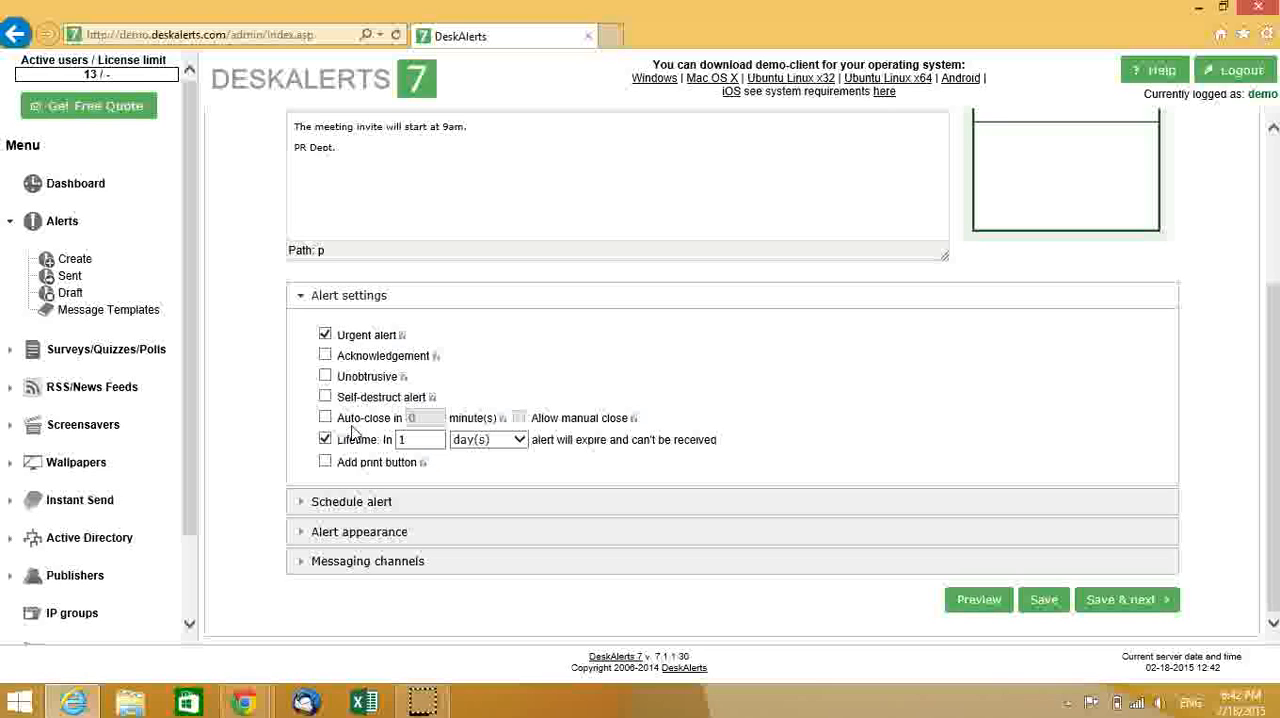
left_click(327, 463)
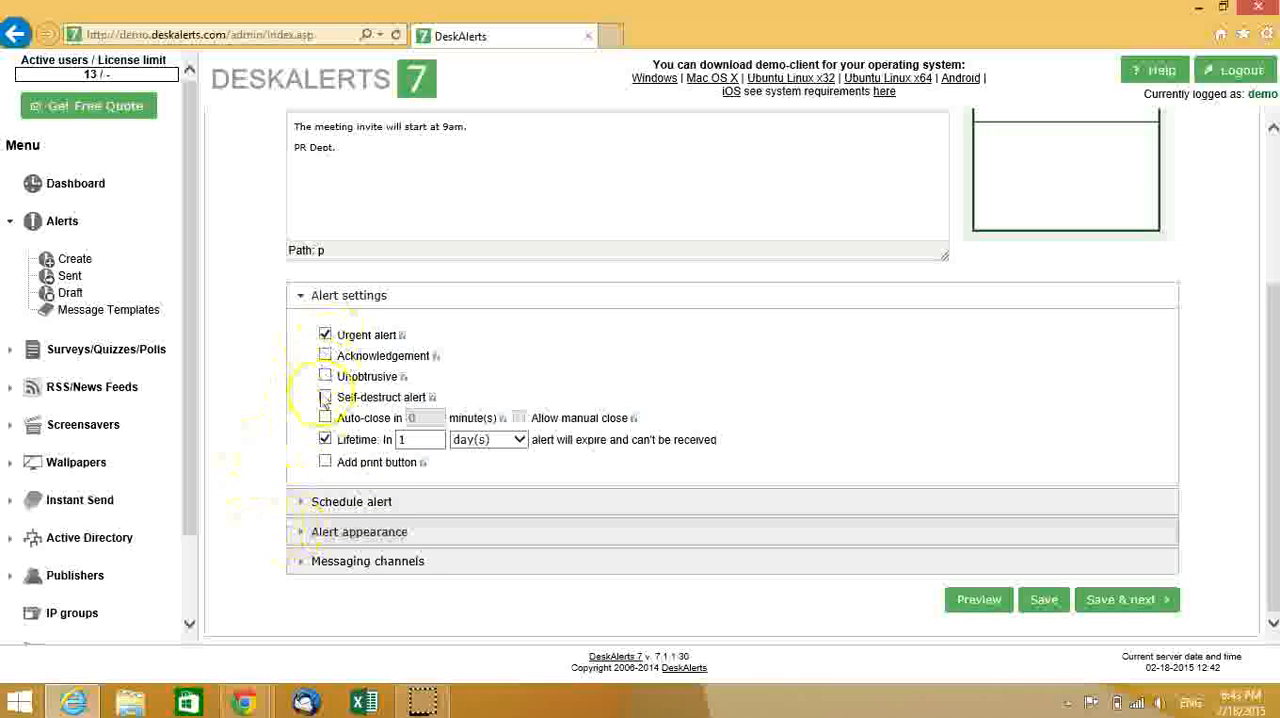
- Review the alert's scheduling, appearance and messaging channel options
left_click(302, 501)
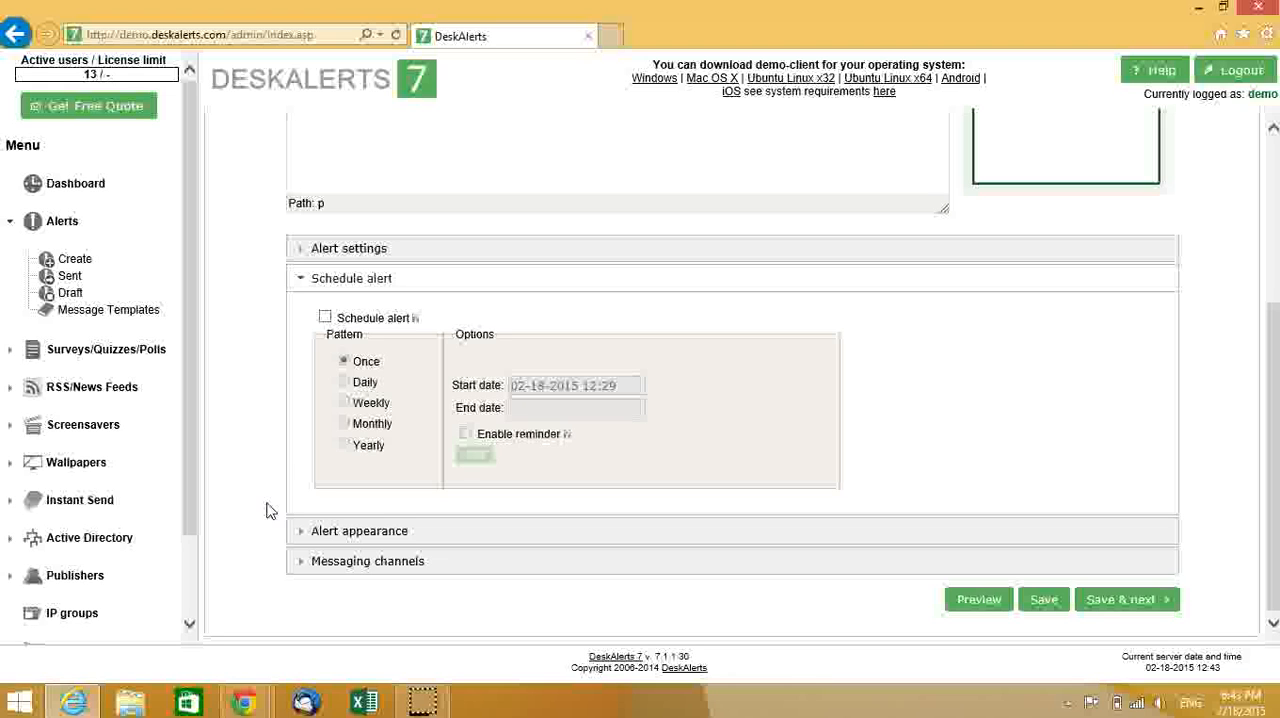
left_click(298, 531)
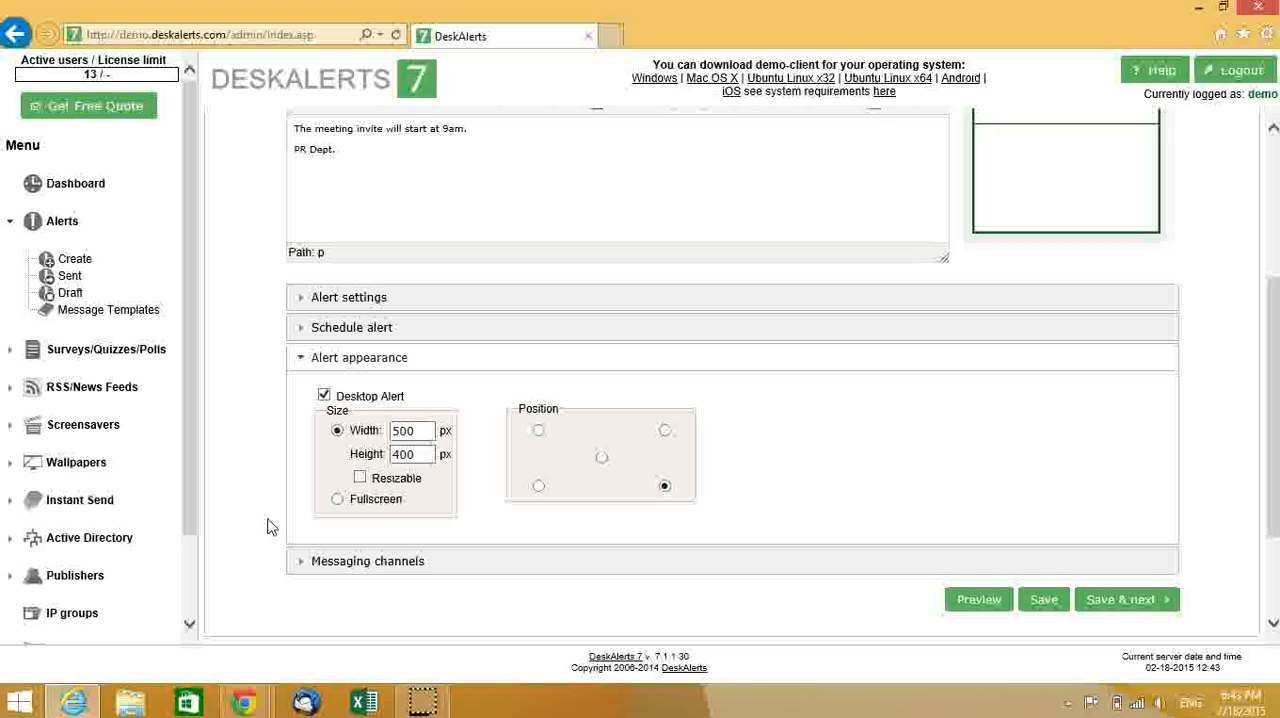
left_click(601, 457)
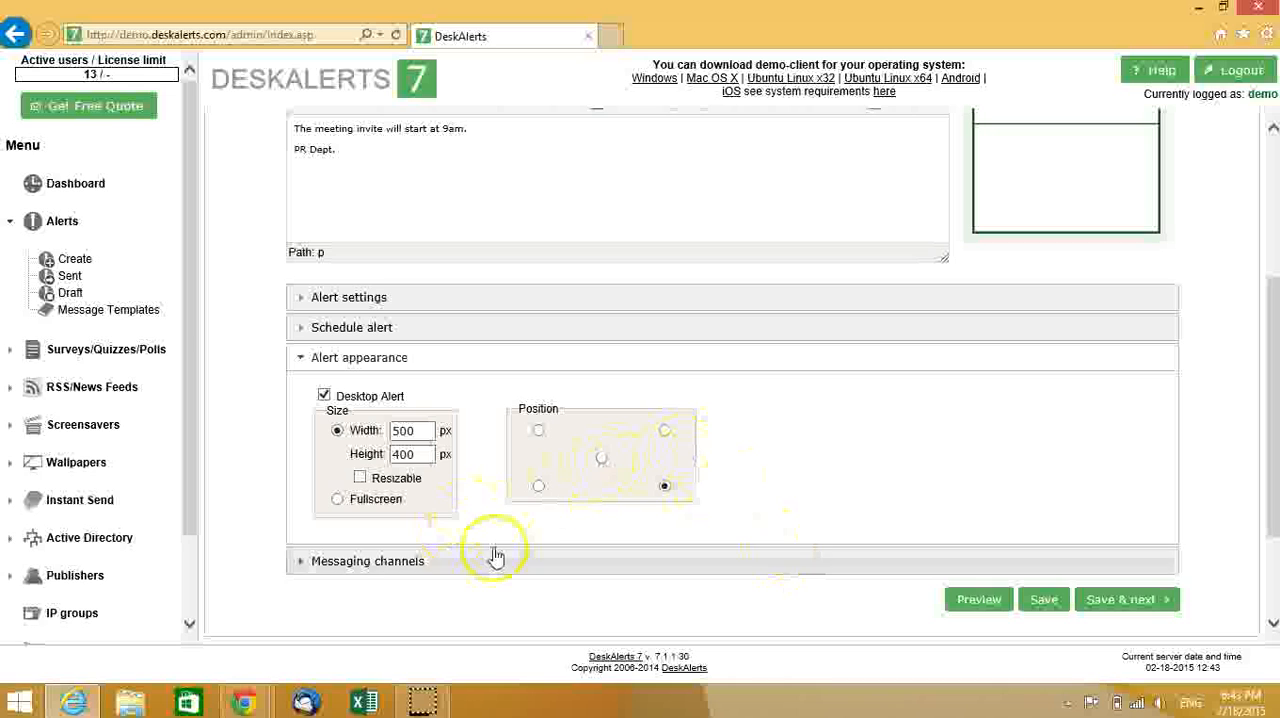
left_click(298, 561)
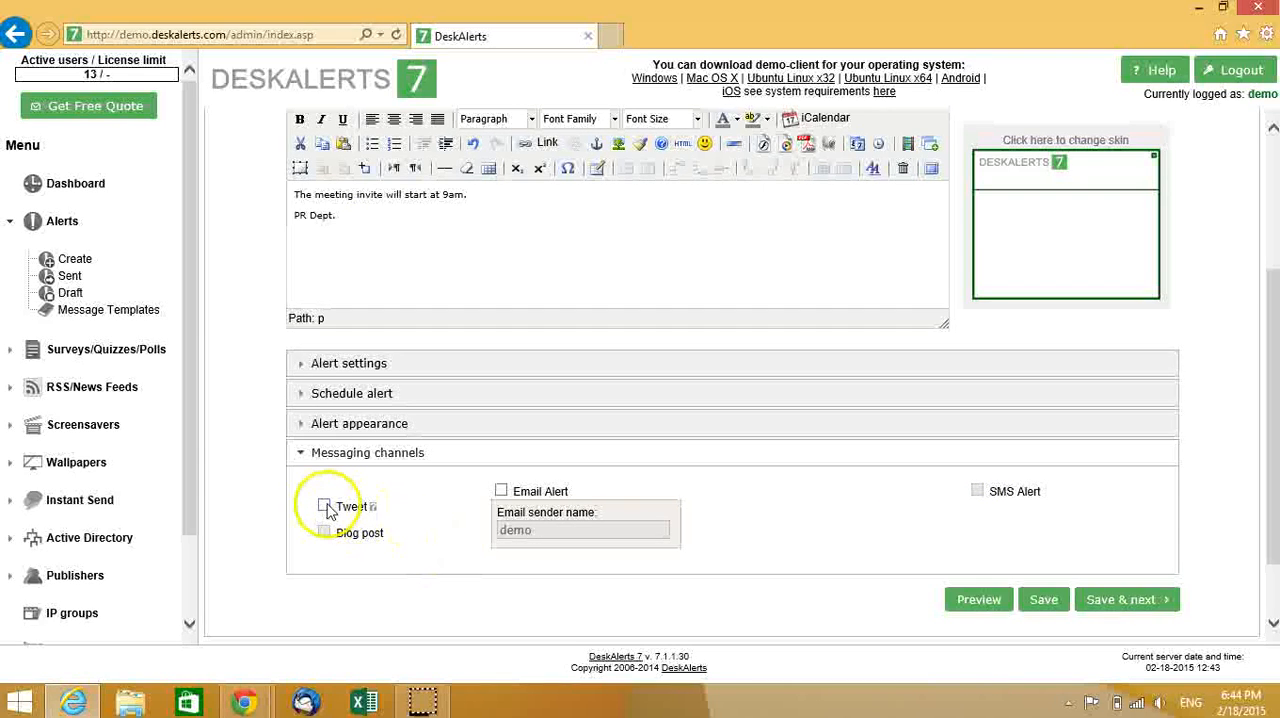
mouse_move(343, 541)
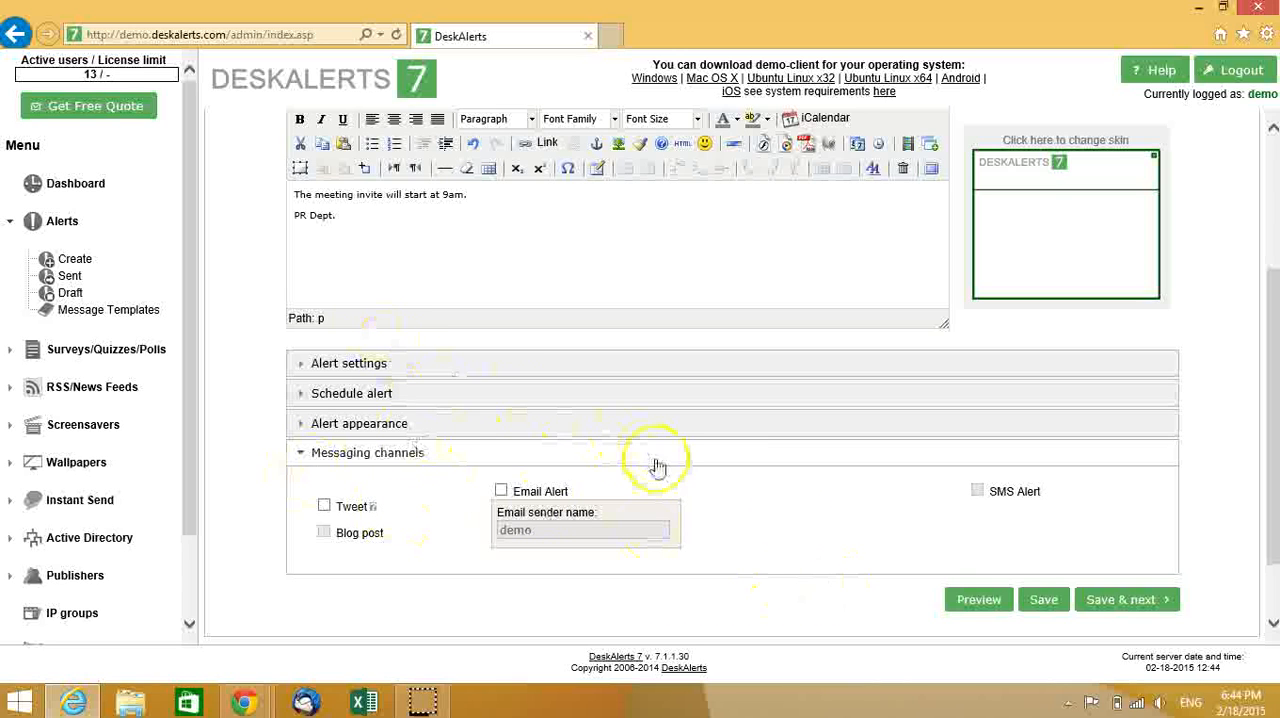
- Save the alert, continue to the recipients stage and set the alert type to Select recipients
left_click(1130, 604)
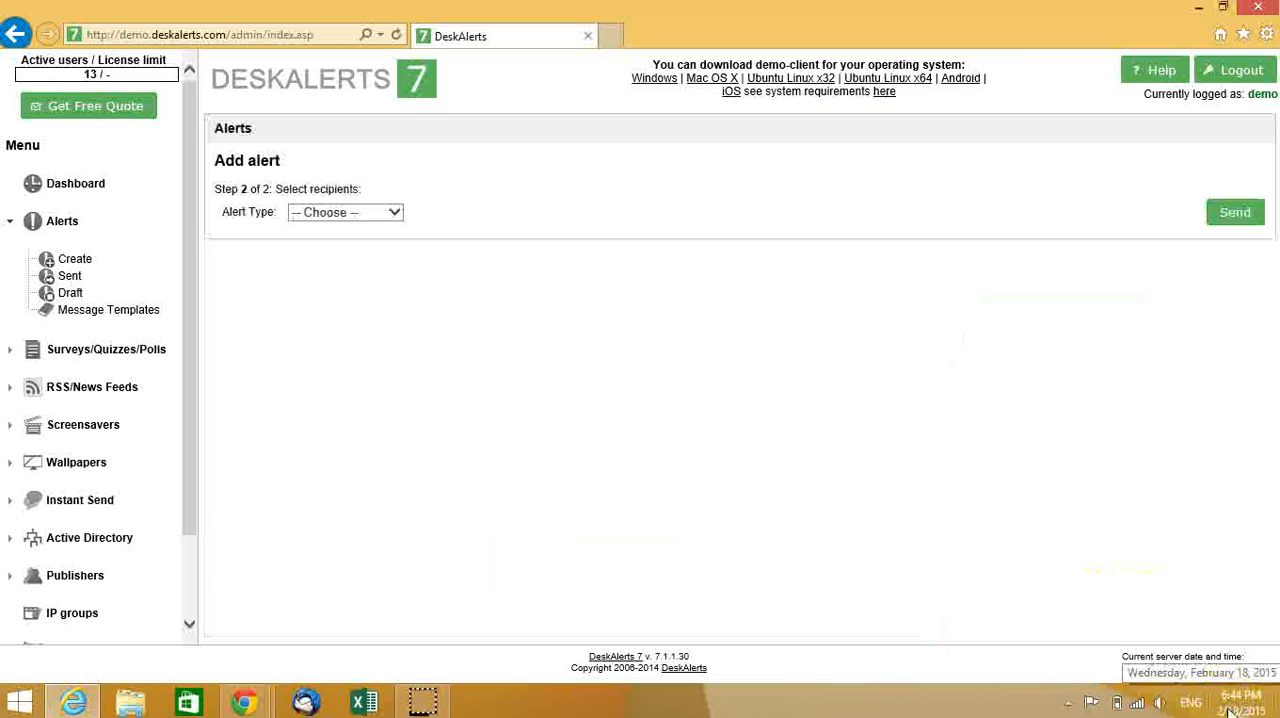
left_click(373, 212)
left_click(372, 232)
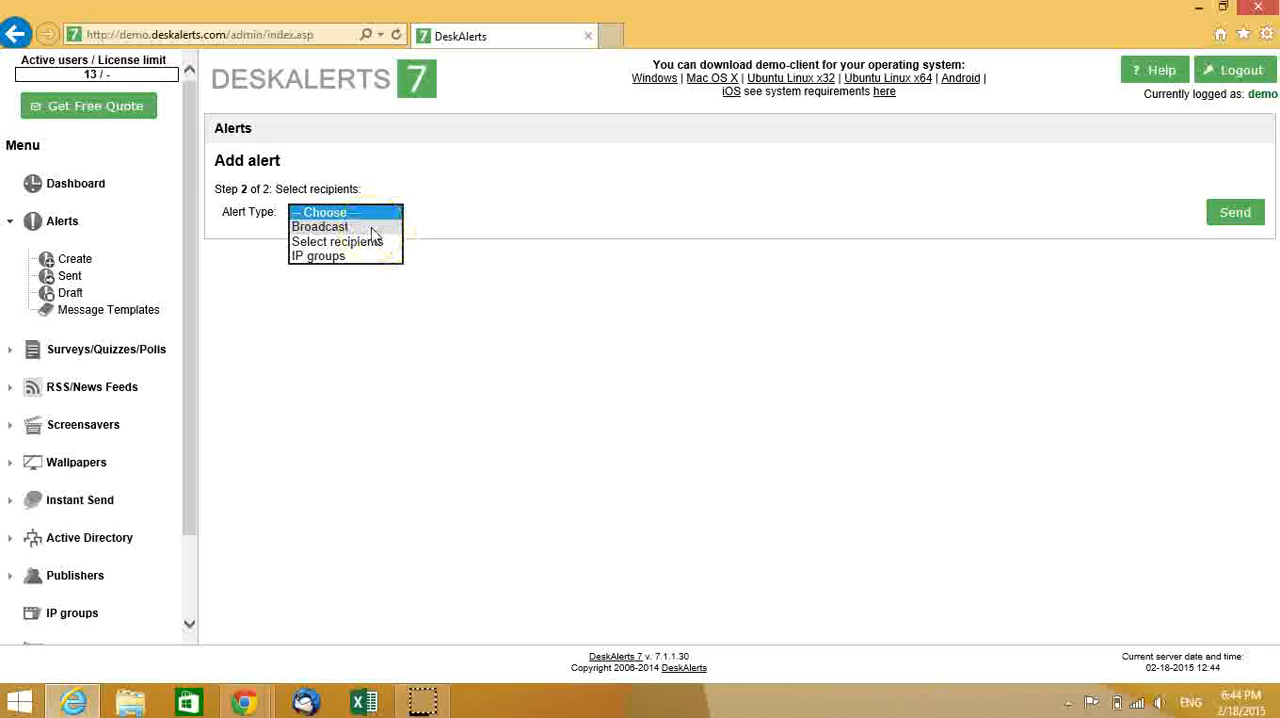
left_click(366, 242)
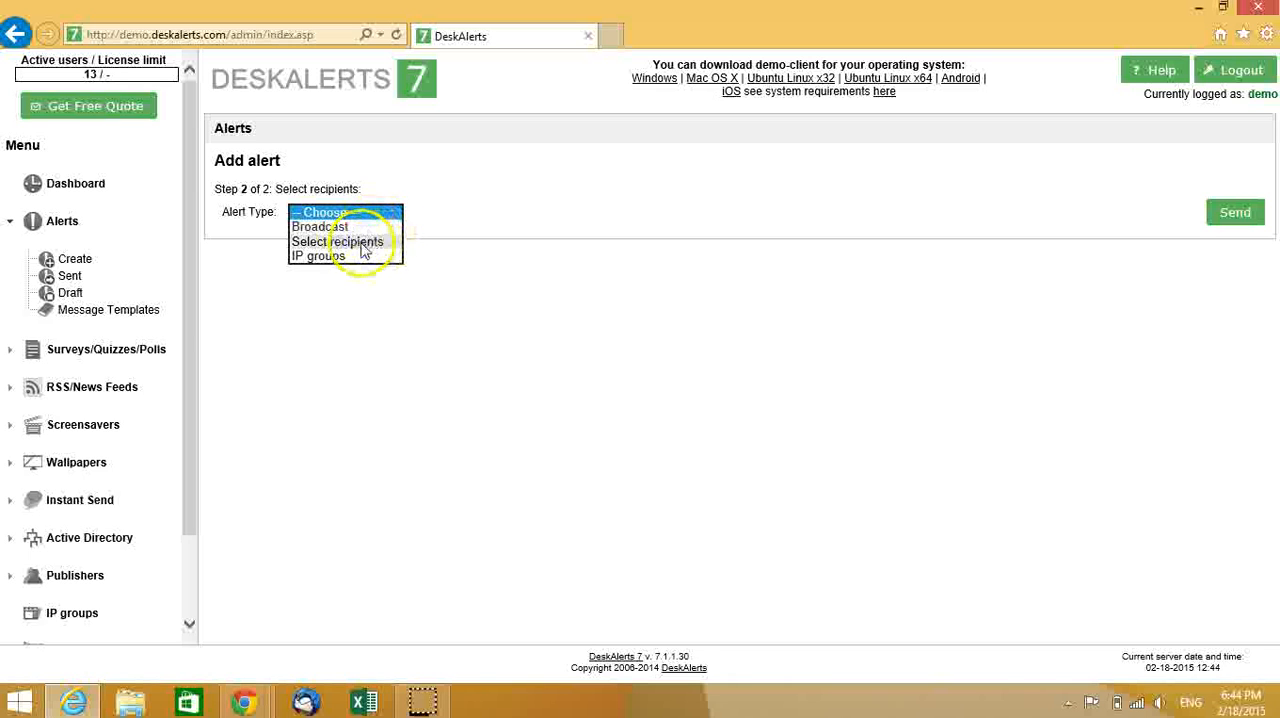
left_click(362, 248)
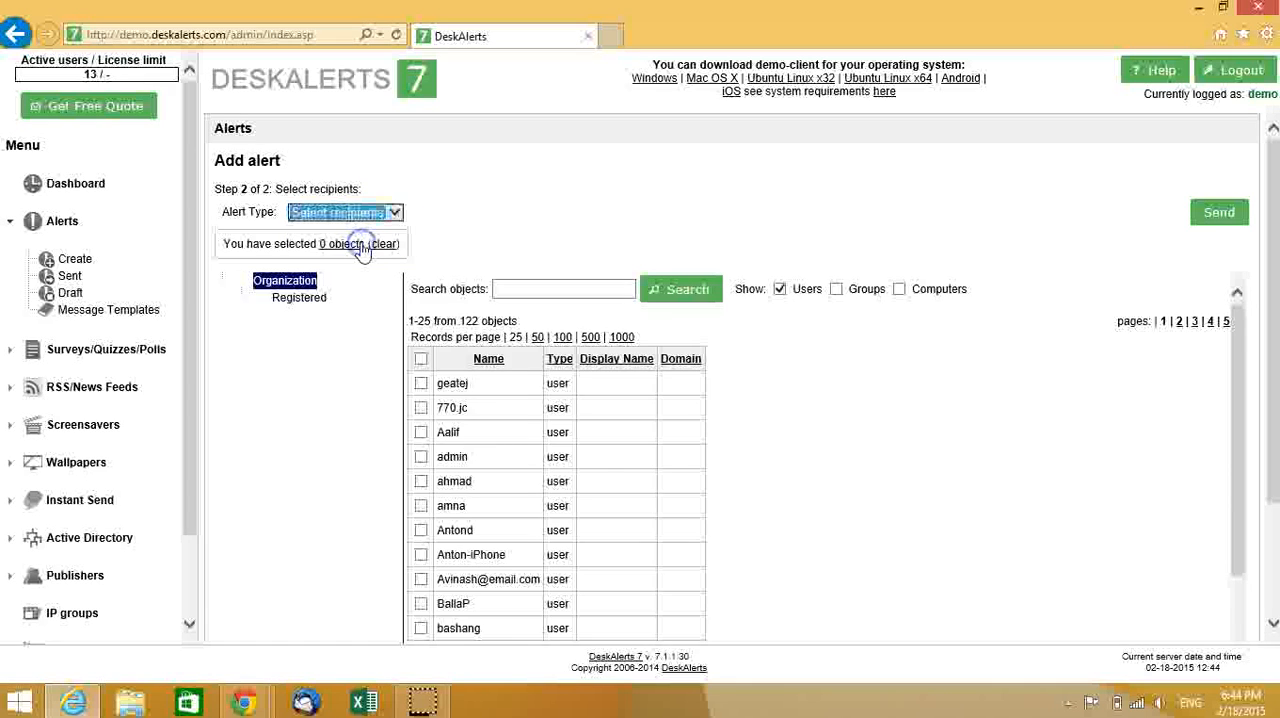
- Find the user deskalerts7, select it as the recipient and send the Meeting Invite alert
left_click(546, 296)
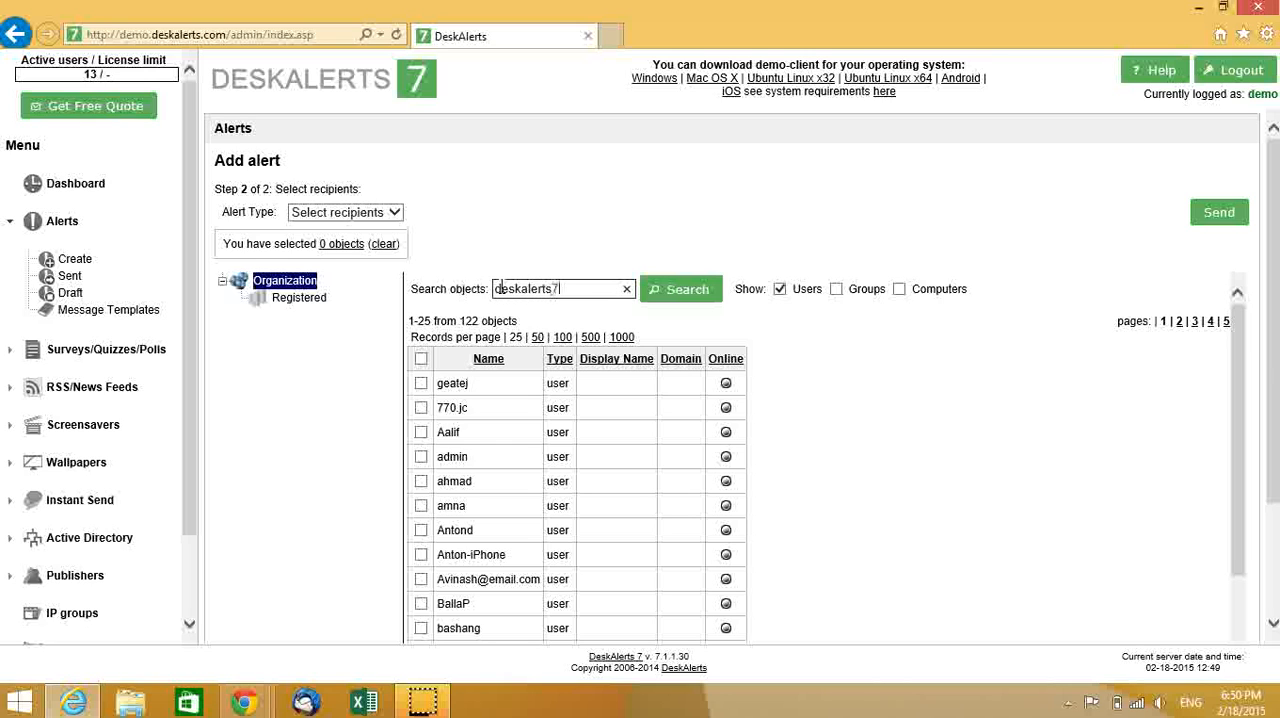
left_click(681, 289)
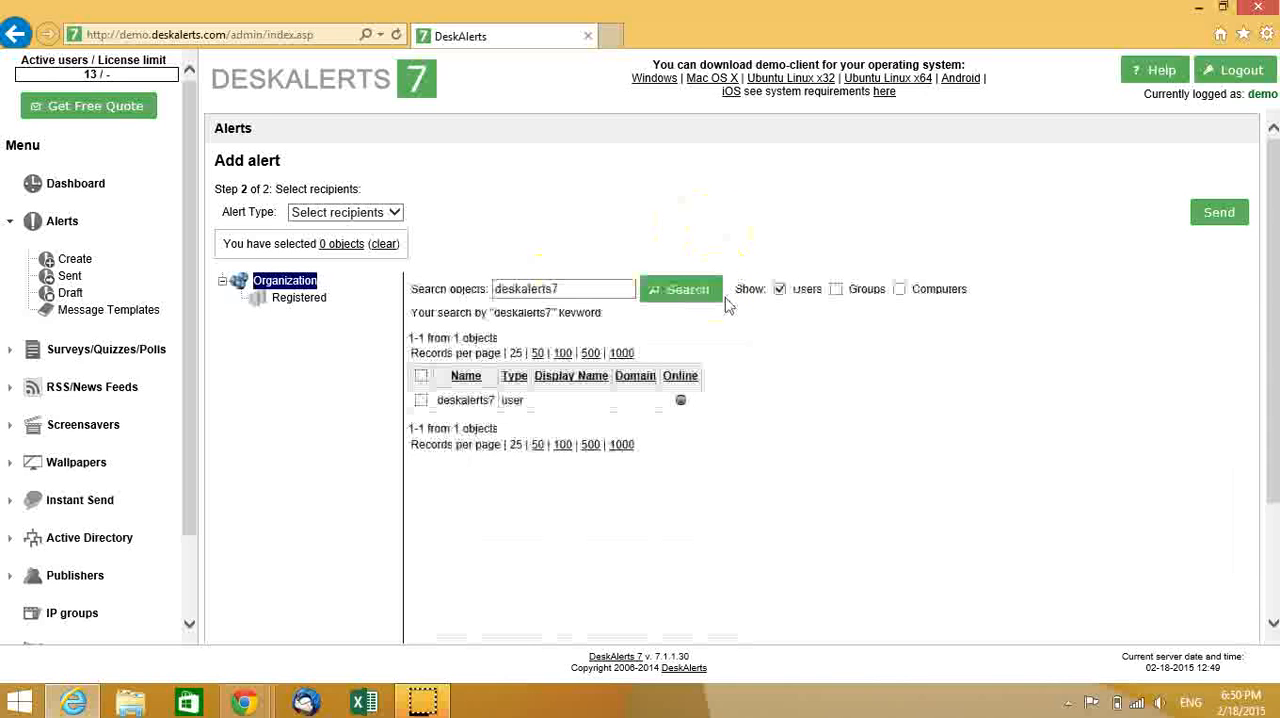
left_click(565, 383)
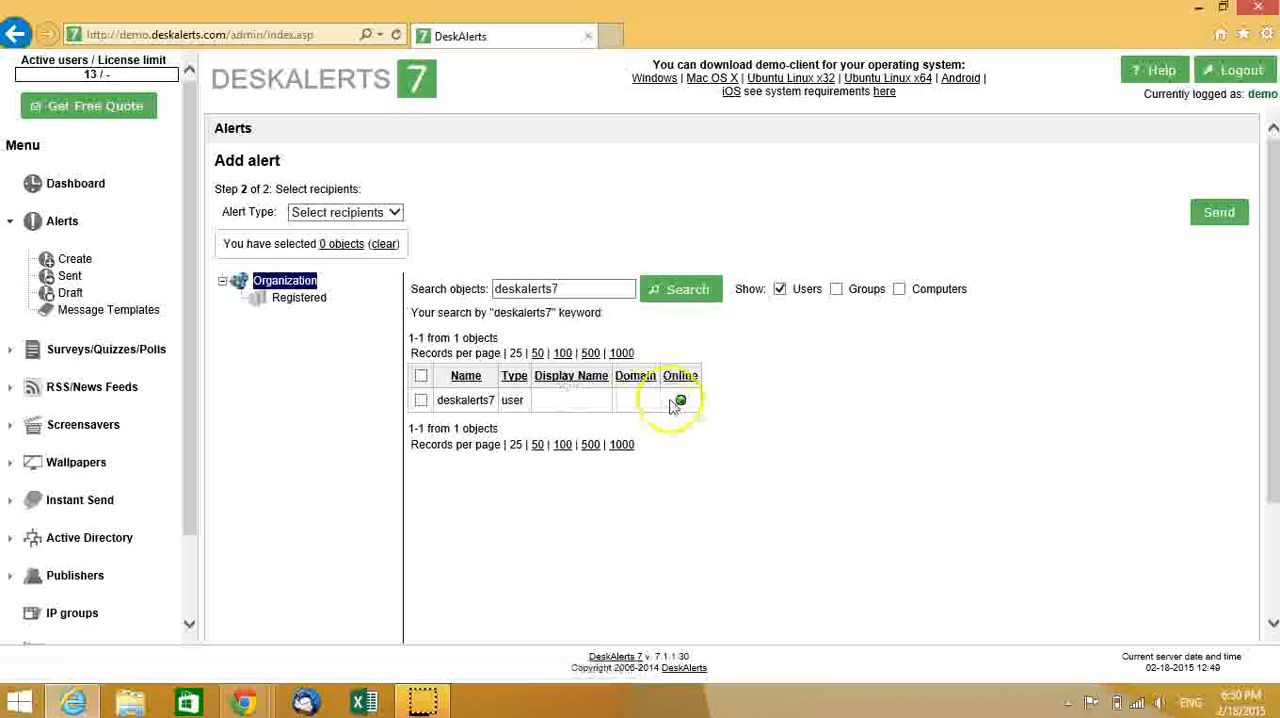
left_click(421, 400)
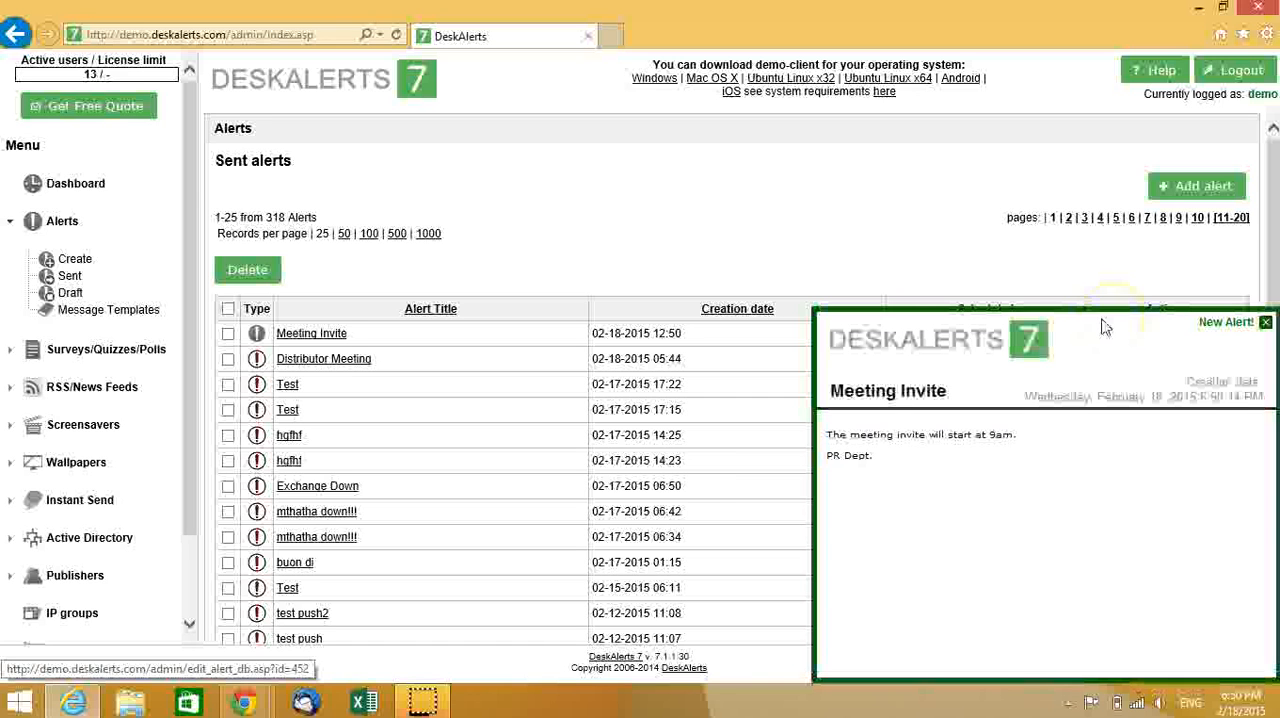
- View the received Meeting Invite alert popup after moving it toward the middle of the screen, and close it
left_click_drag(1105, 327, 754, 218)
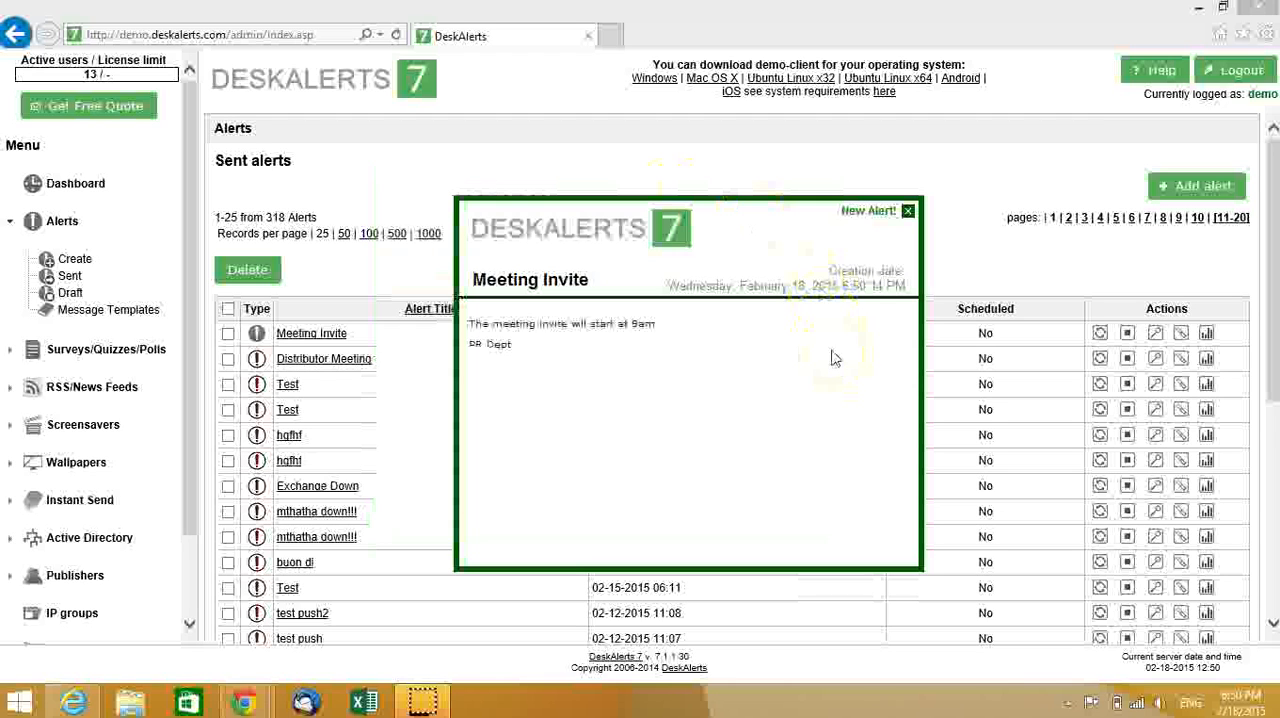
left_click_drag(734, 206, 742, 168)
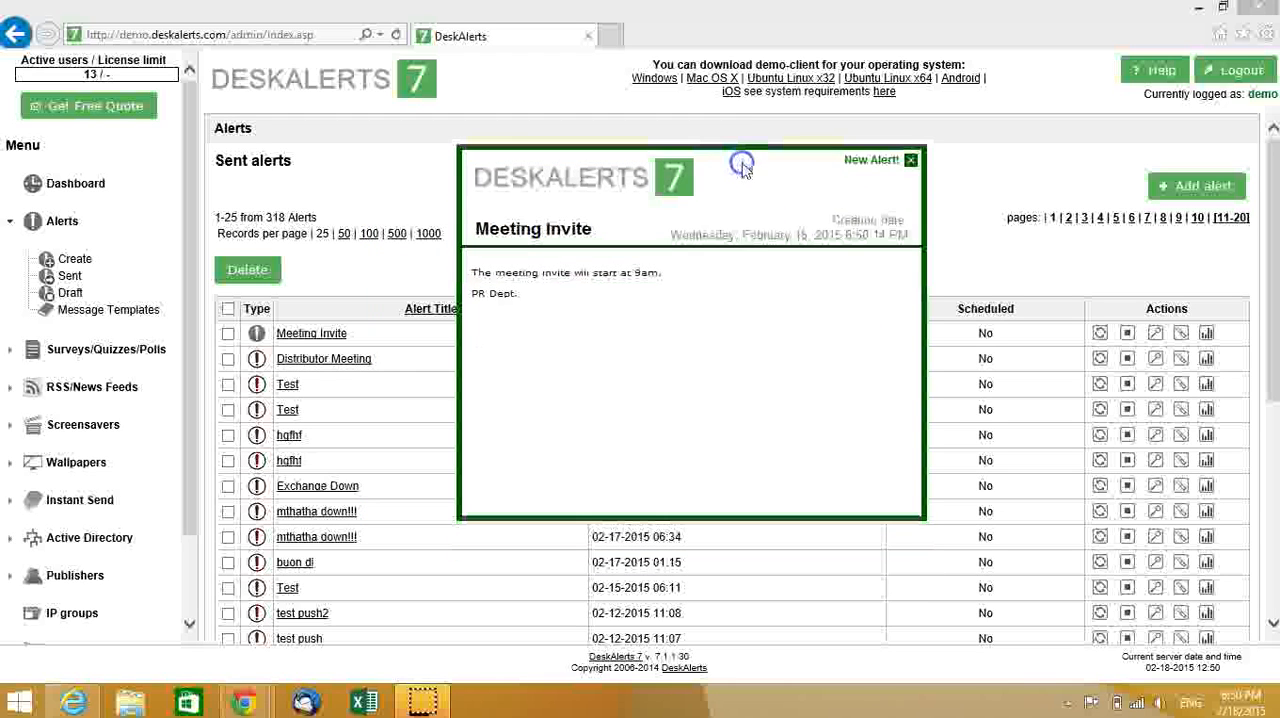
left_click(913, 164)
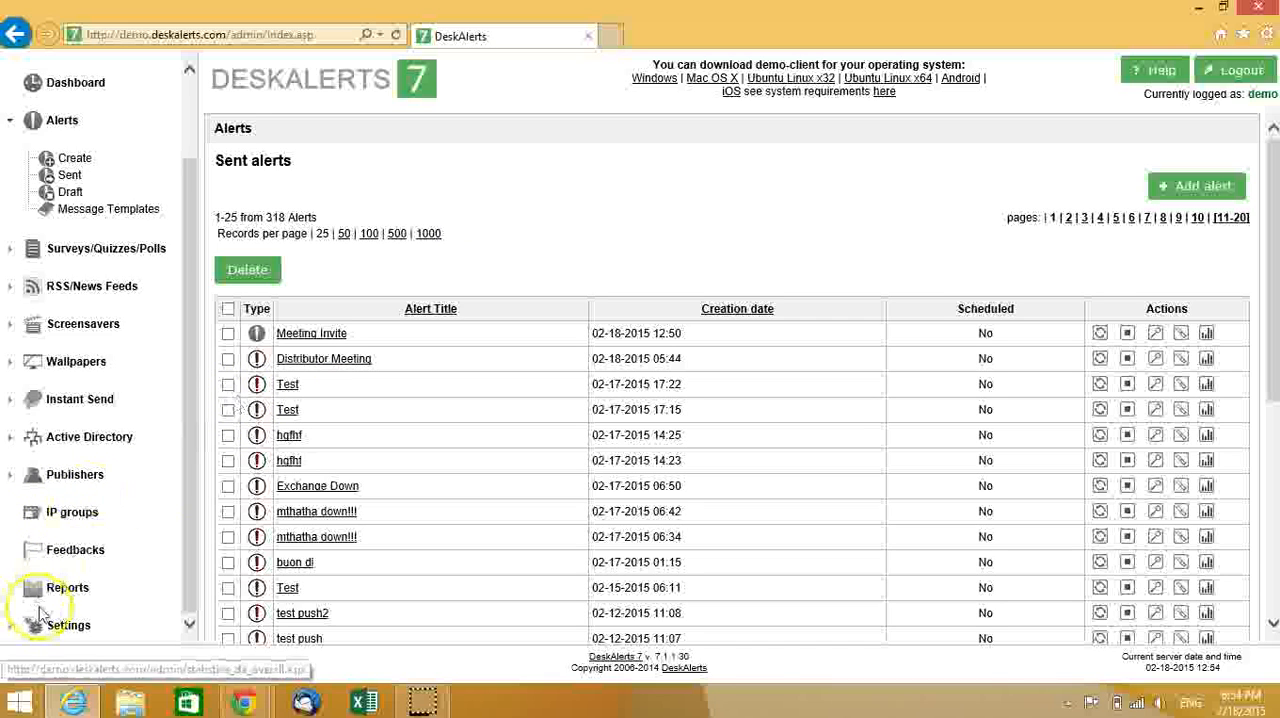
- Examine the recipient list of the Meeting Invite alert in the alerts reports, and close the list
left_click(67, 590)
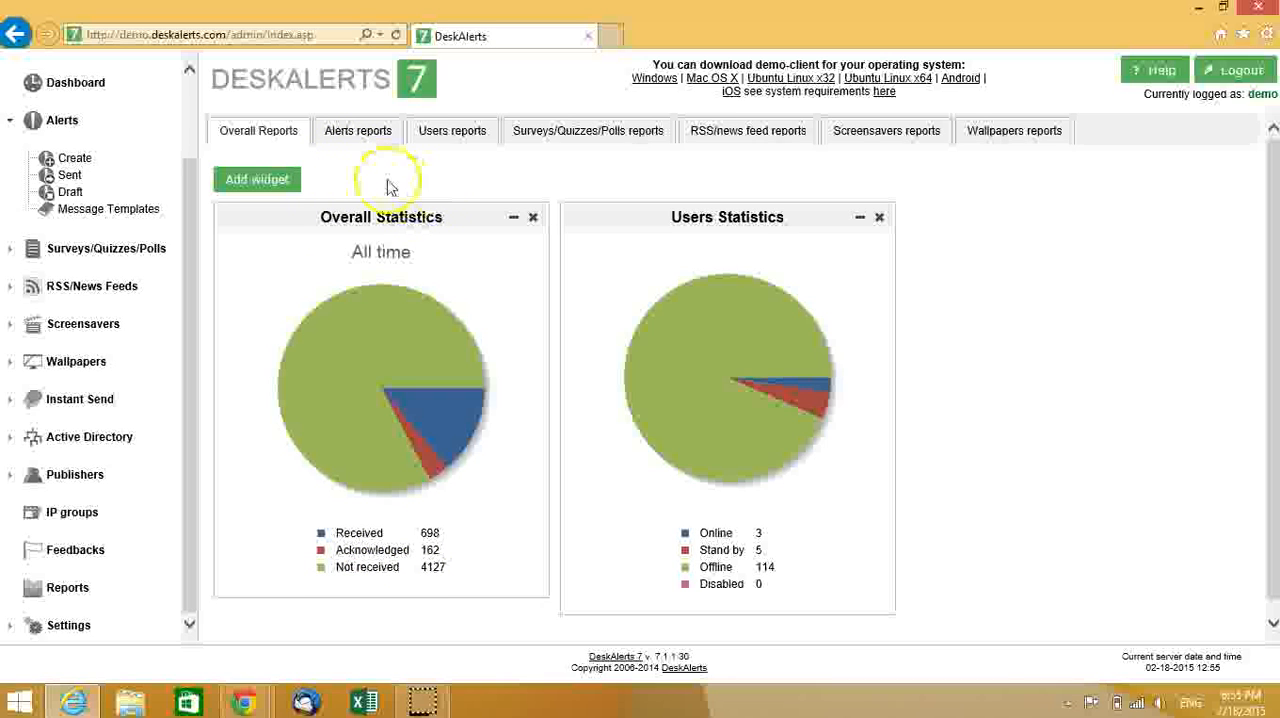
left_click(352, 138)
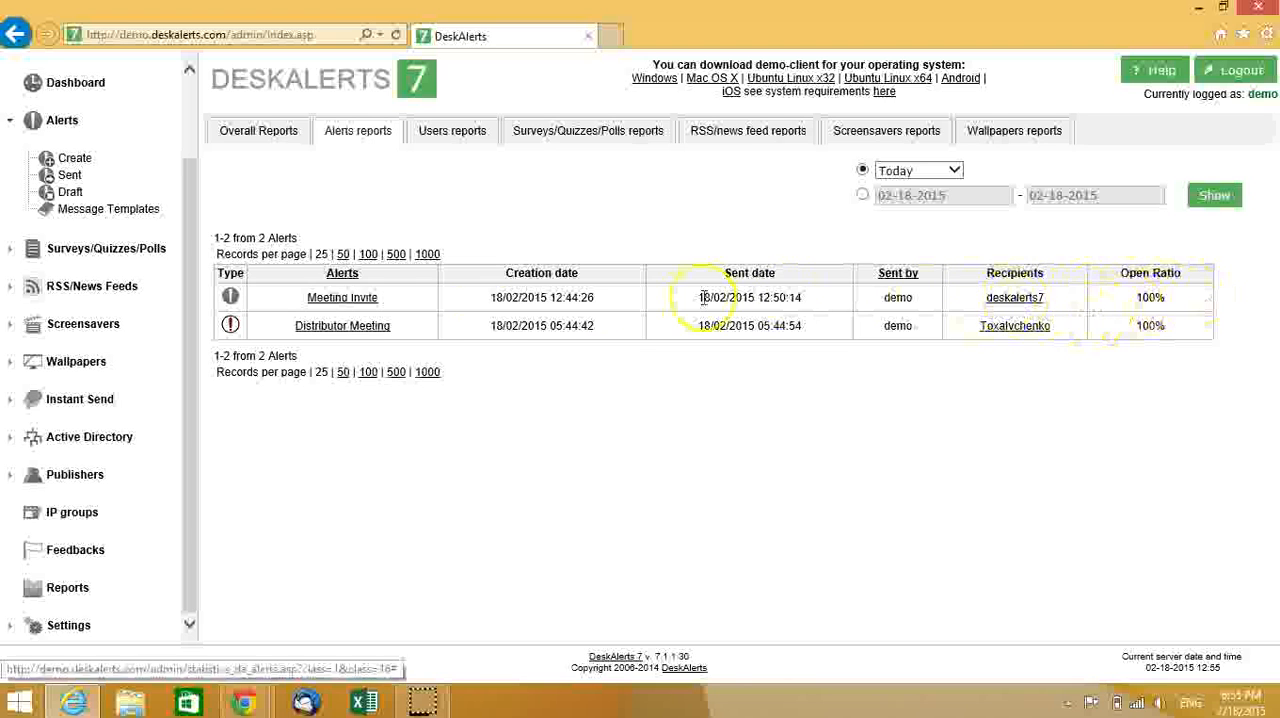
left_click(1014, 301)
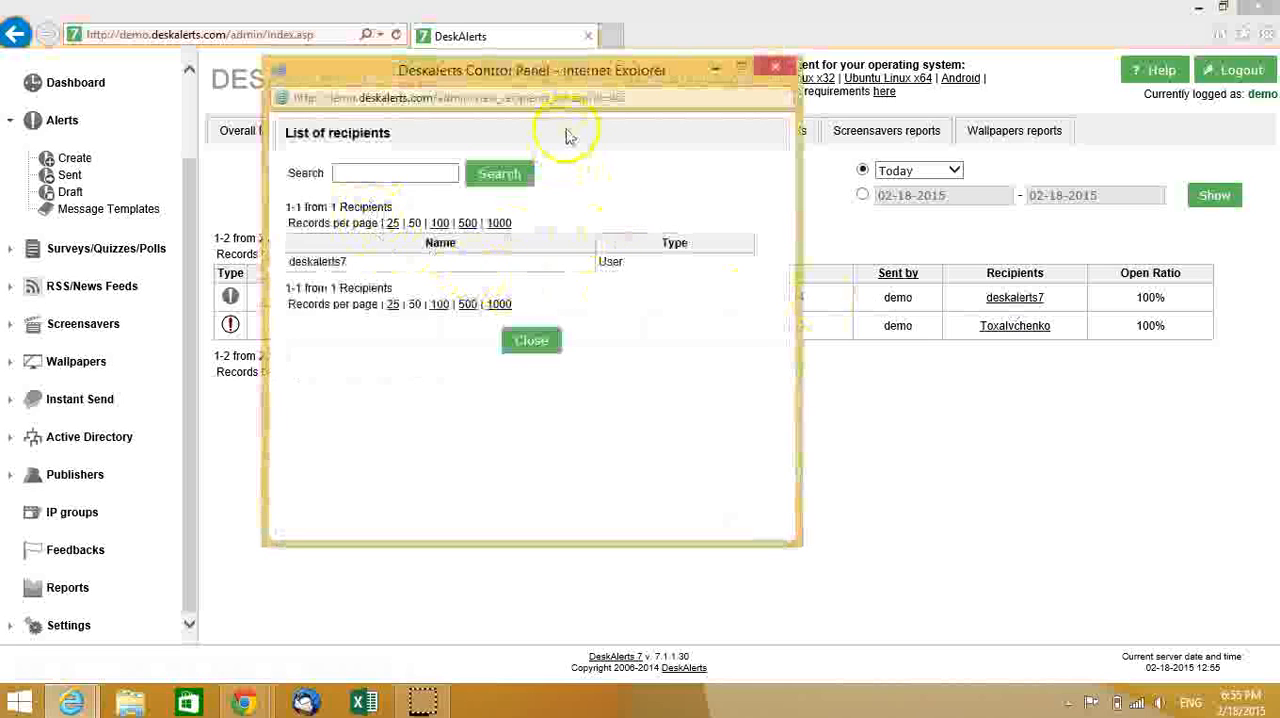
left_click_drag(580, 68, 692, 144)
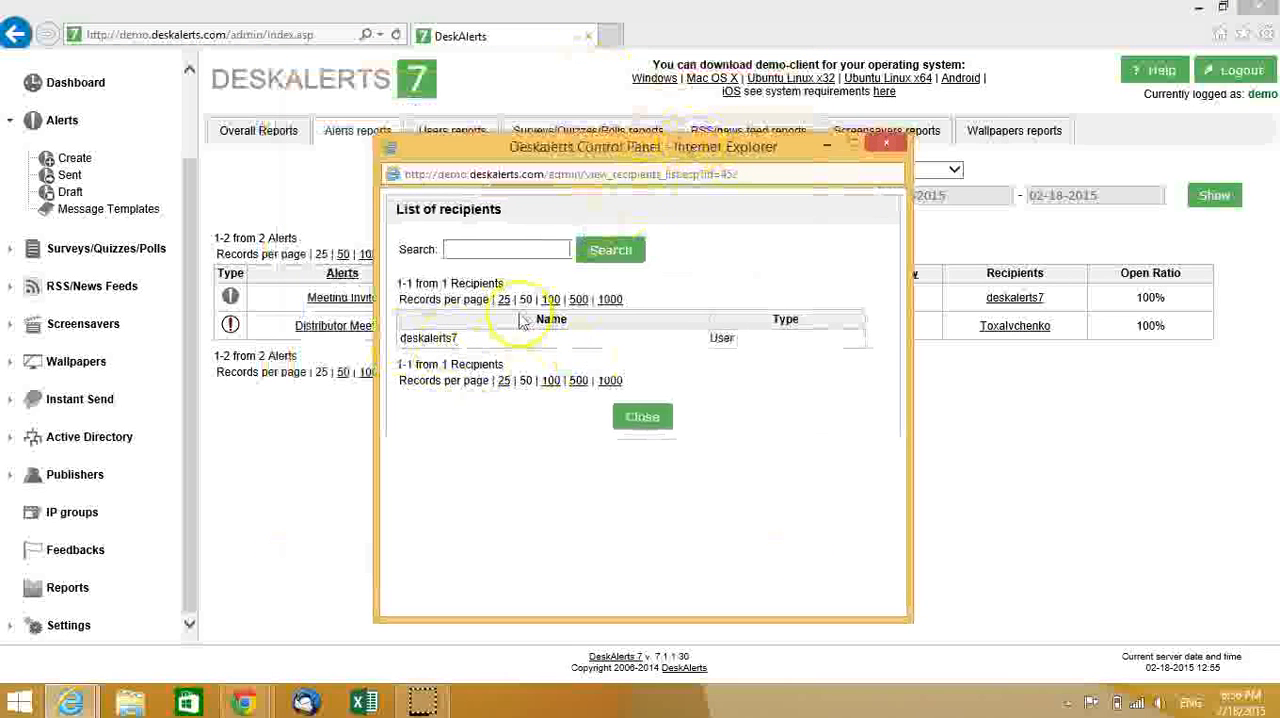
left_click(886, 144)
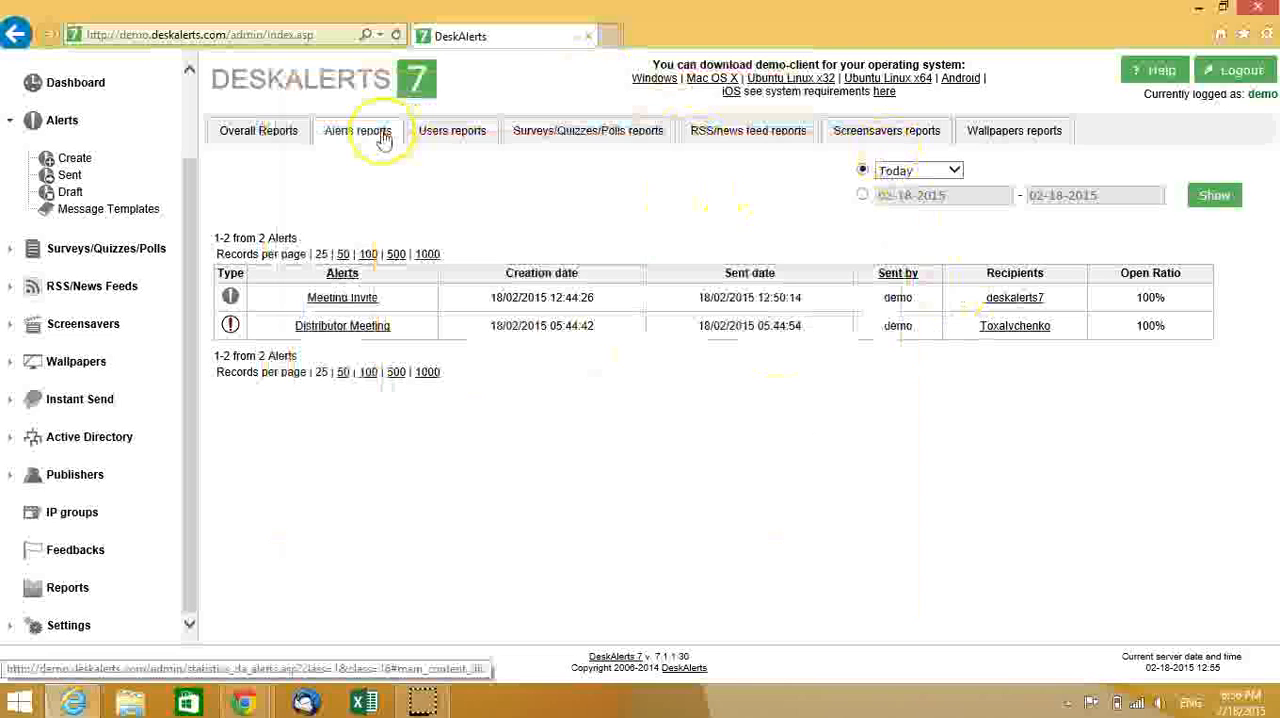
- Examine the alert statistics of the user deskalerts7 in the users reports, and close them
left_click(447, 134)
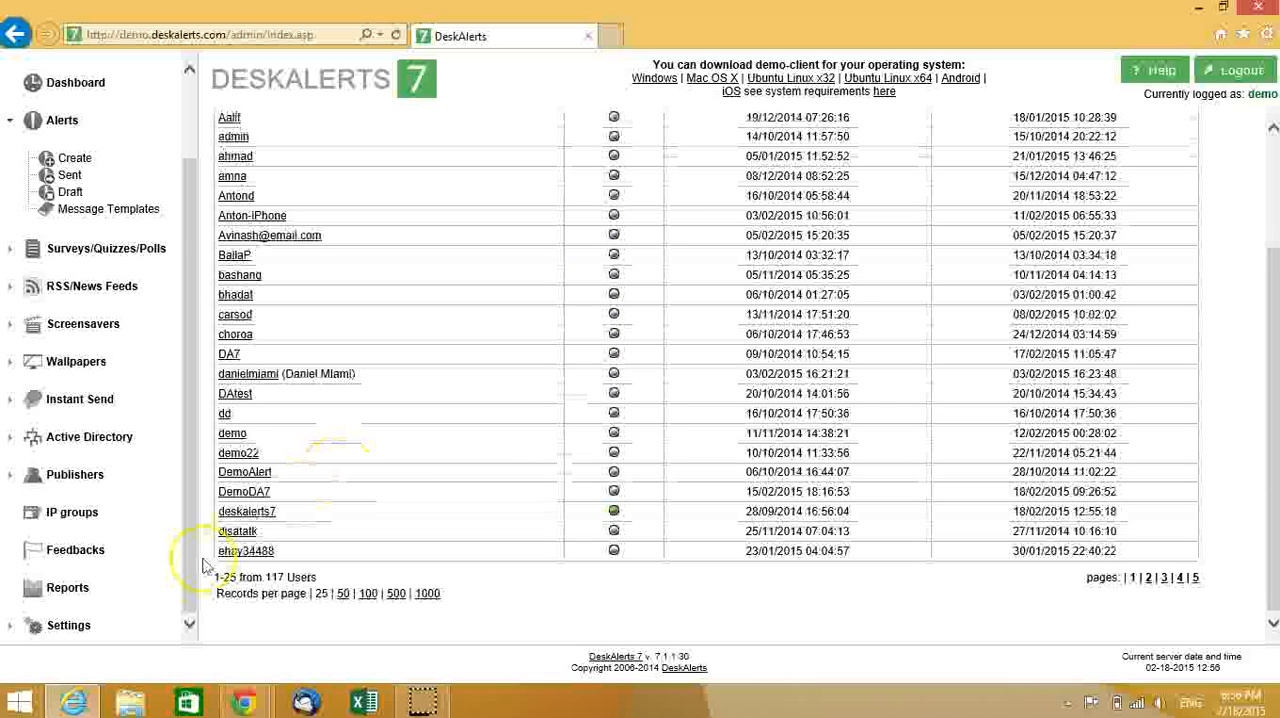
left_click(262, 514)
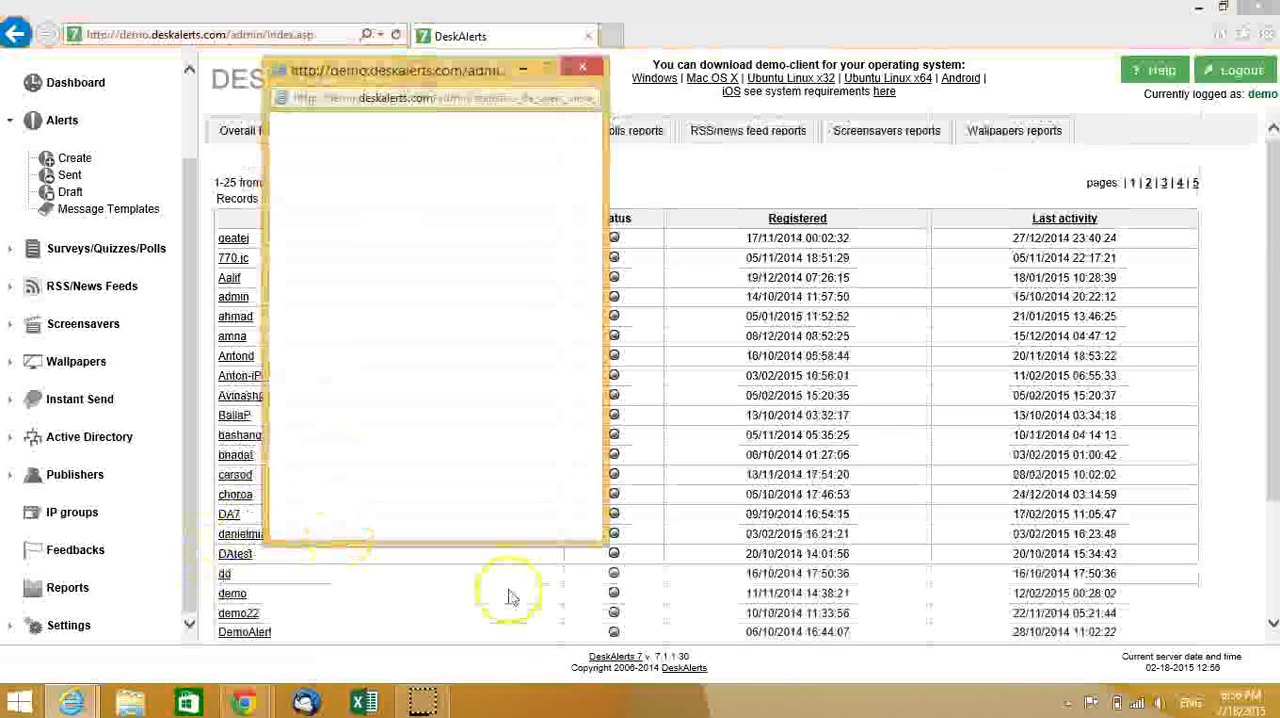
left_click_drag(432, 62, 645, 114)
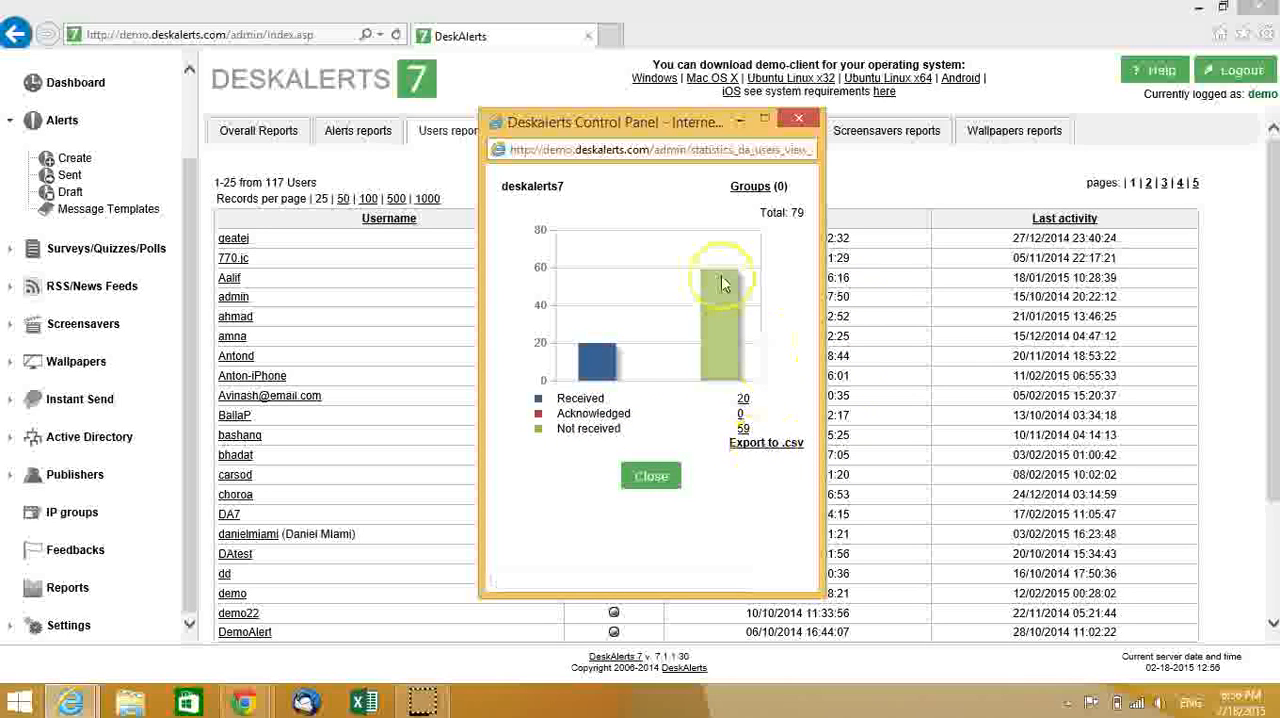
left_click_drag(642, 123, 551, 86)
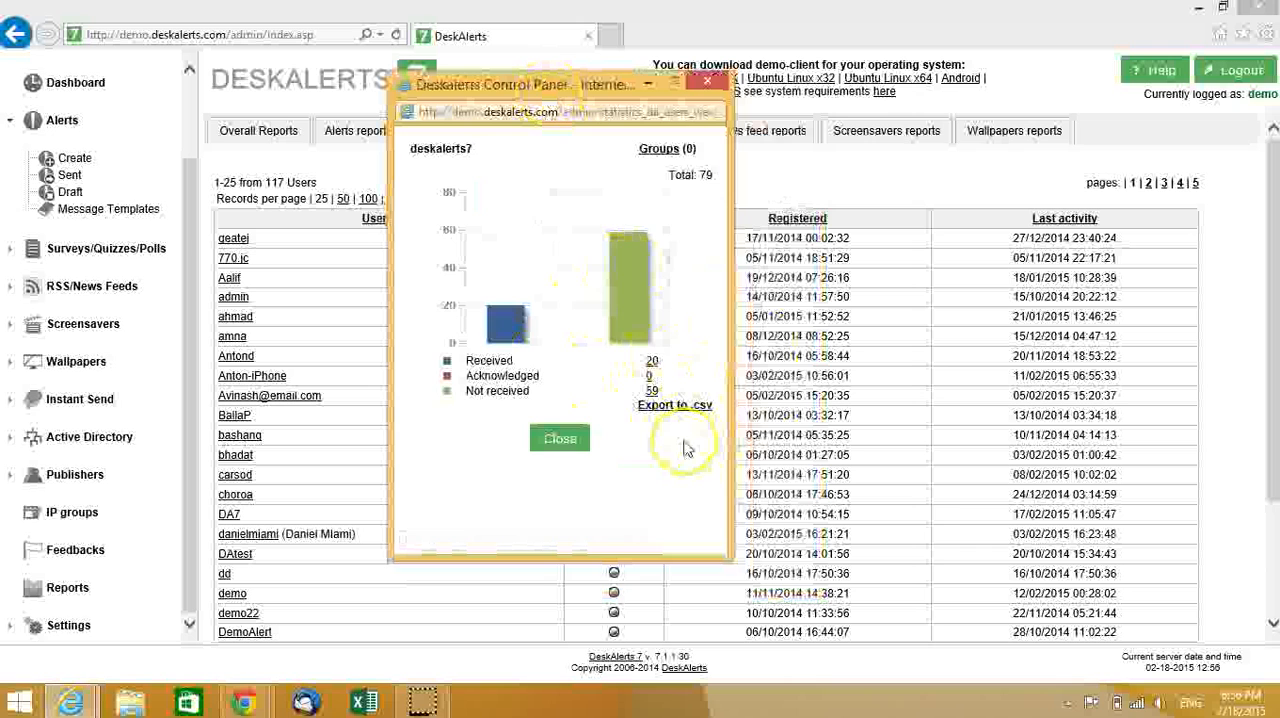
left_click(559, 438)
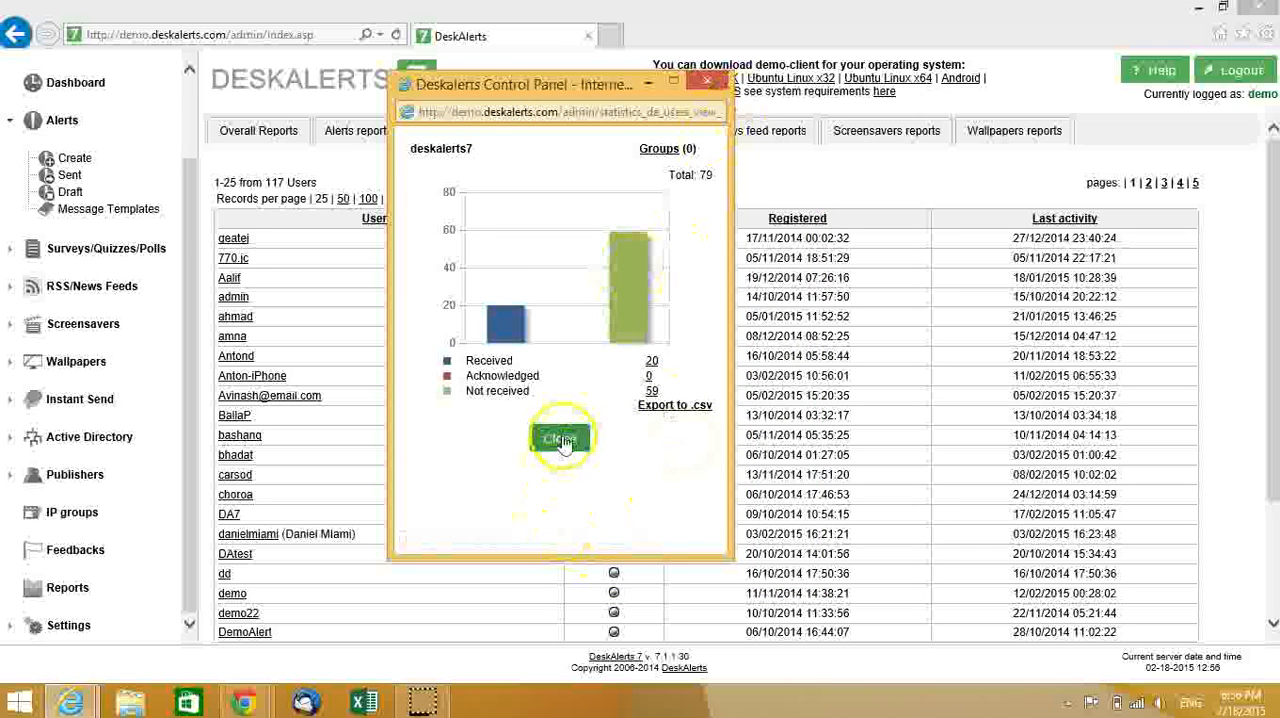
left_click_drag(1273, 287, 1242, 194)
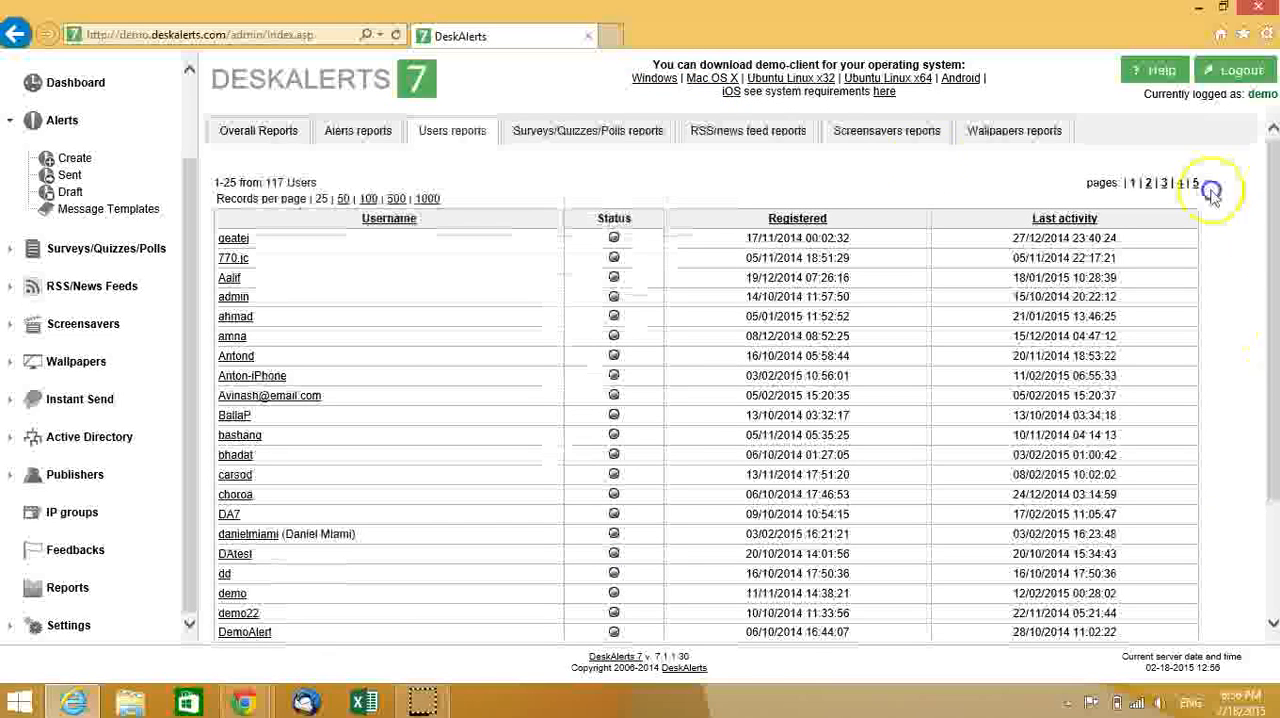
left_click(585, 139)
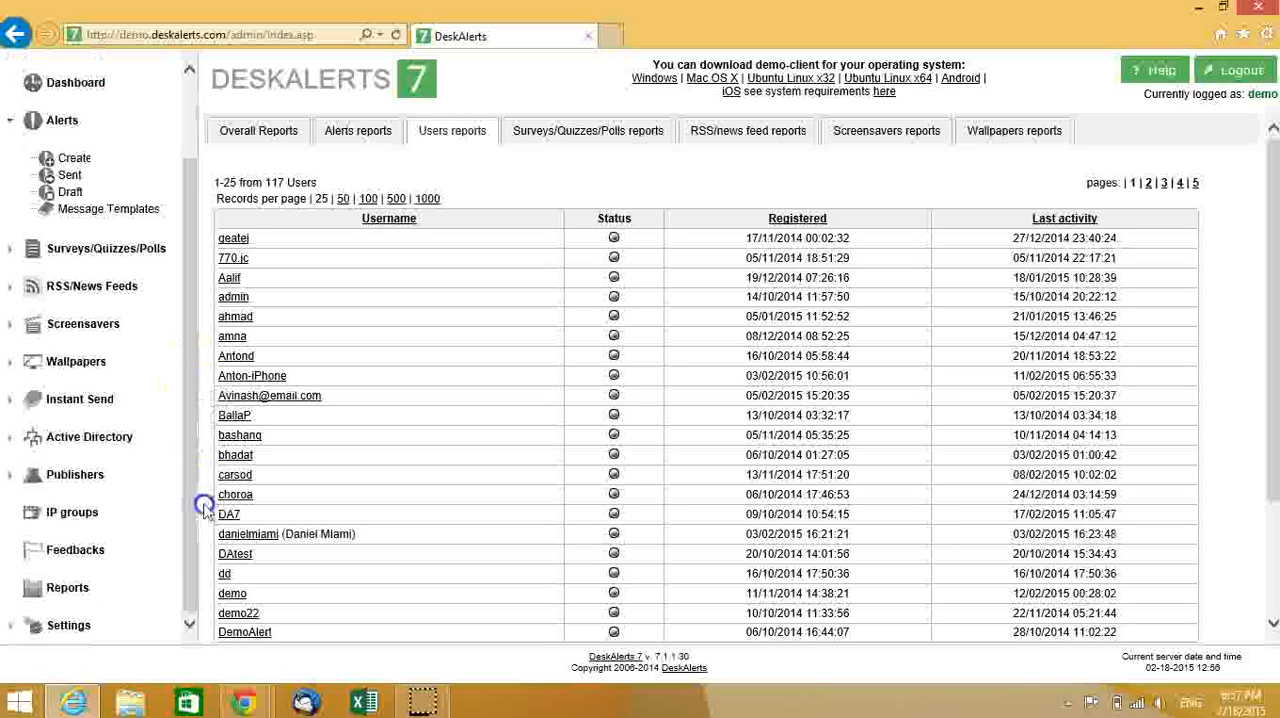
- Create a new survey under Surveys/Quizzes/Polls and name it "Survey"
left_click_drag(193, 374, 211, 174)
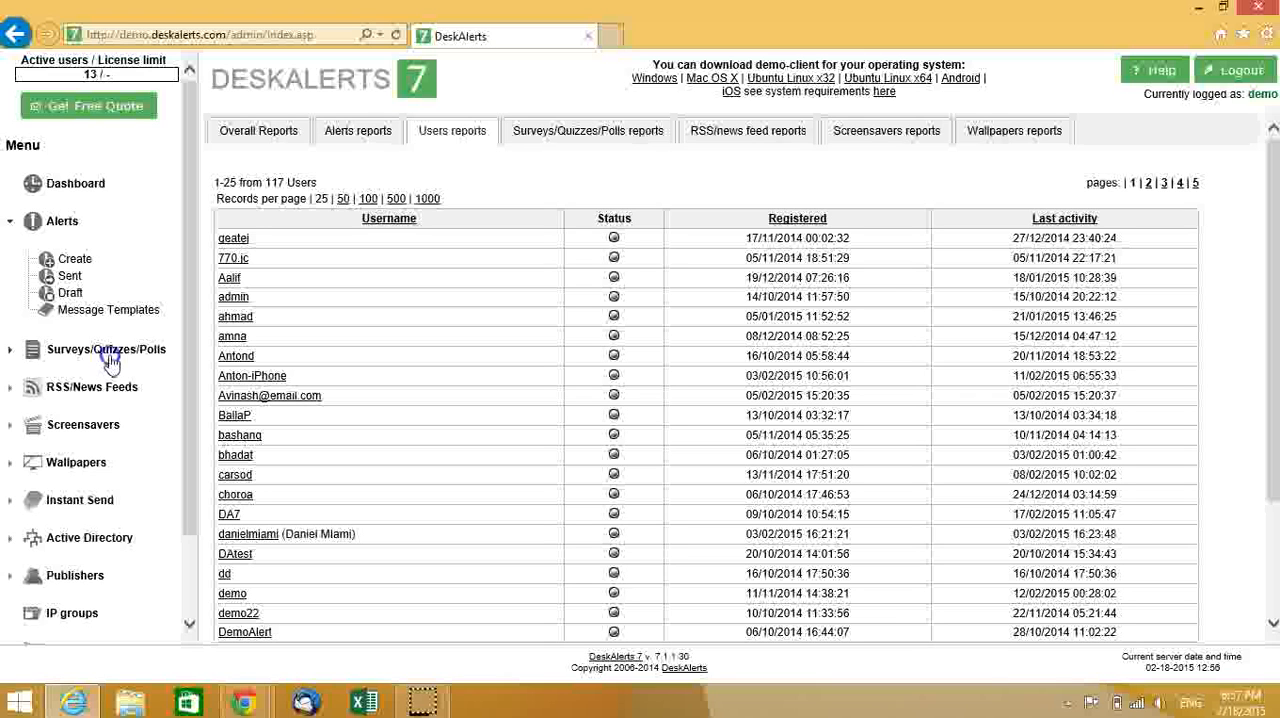
left_click(65, 350)
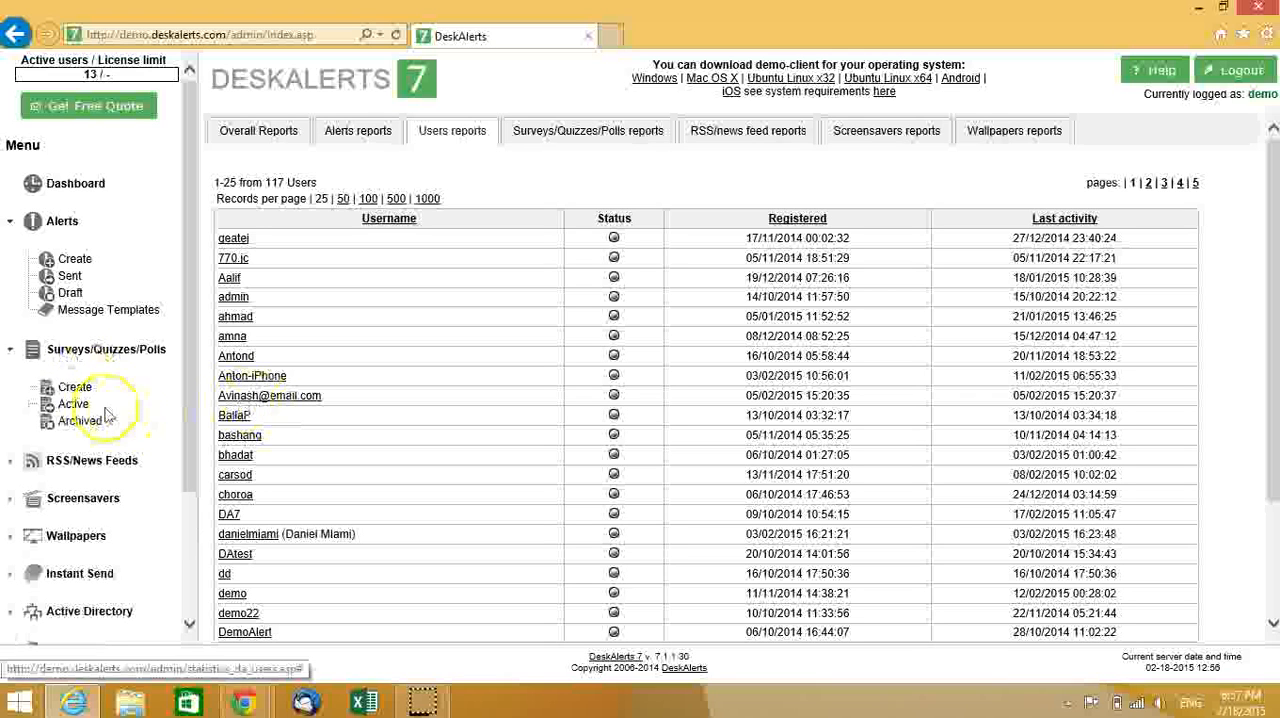
left_click(104, 421)
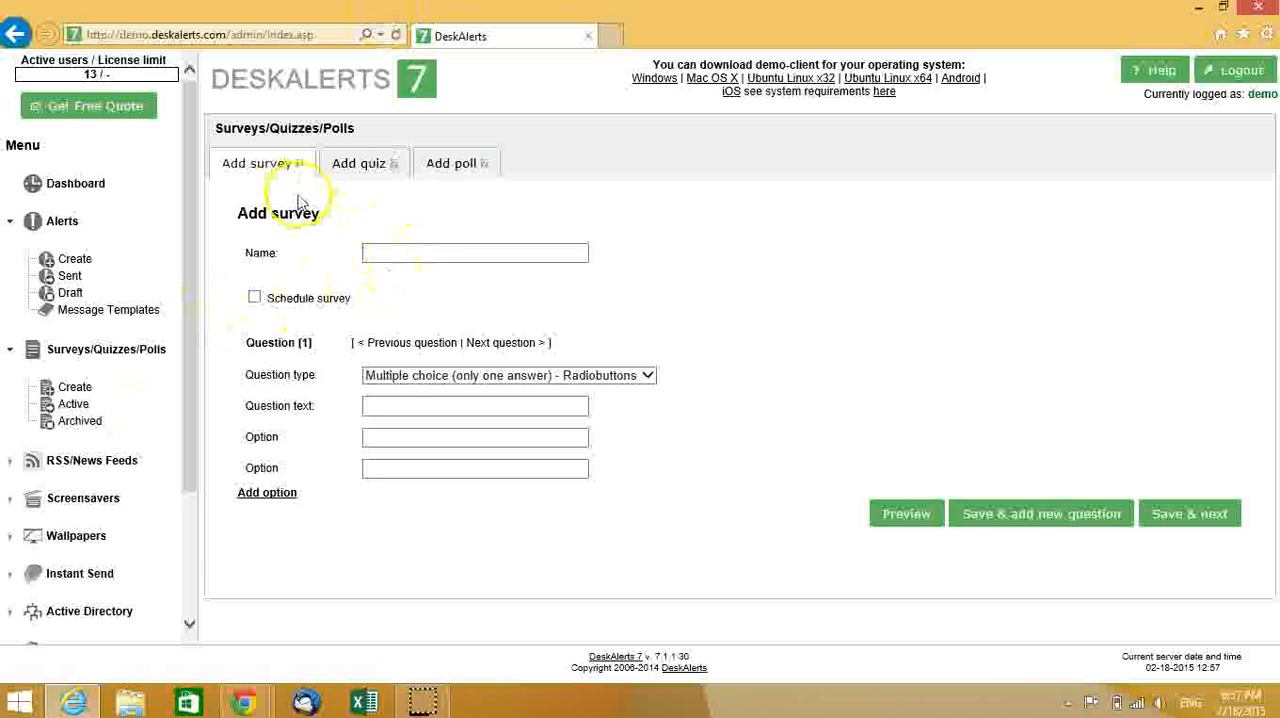
left_click(395, 251)
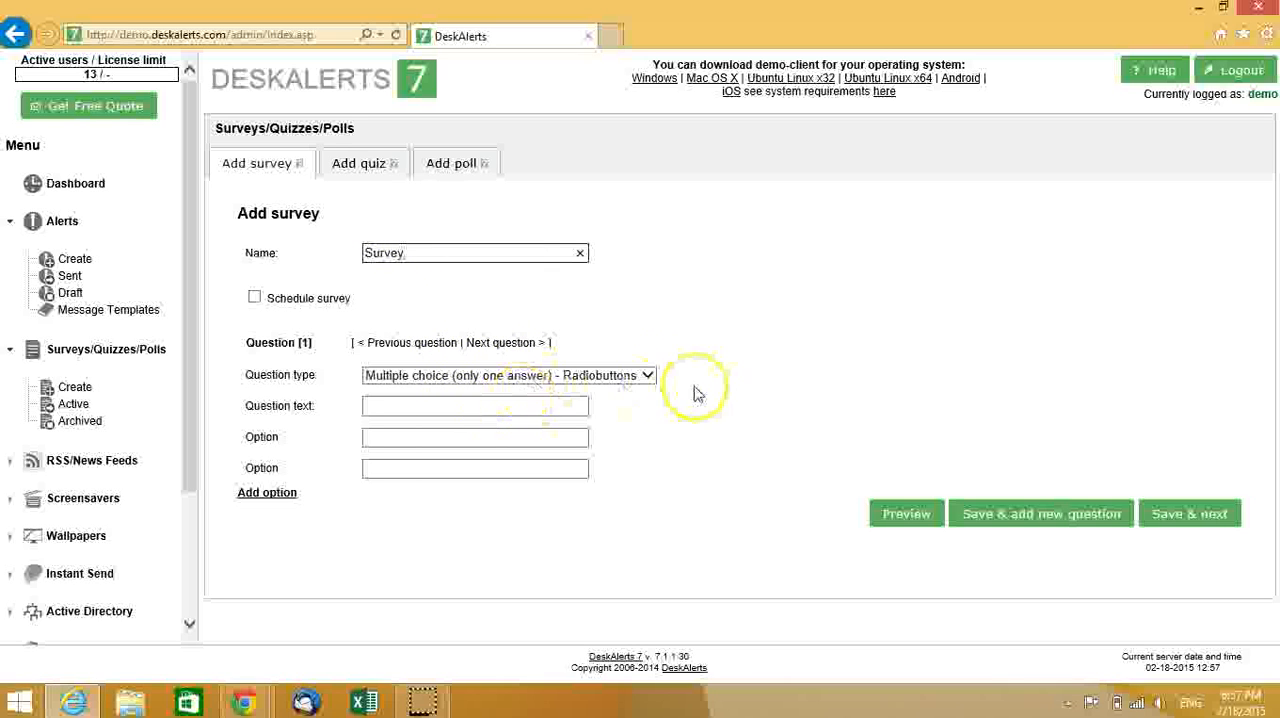
- Keep the single-answer radiobutton question type and enter the question text "Will you join the meeting?"
left_click(638, 381)
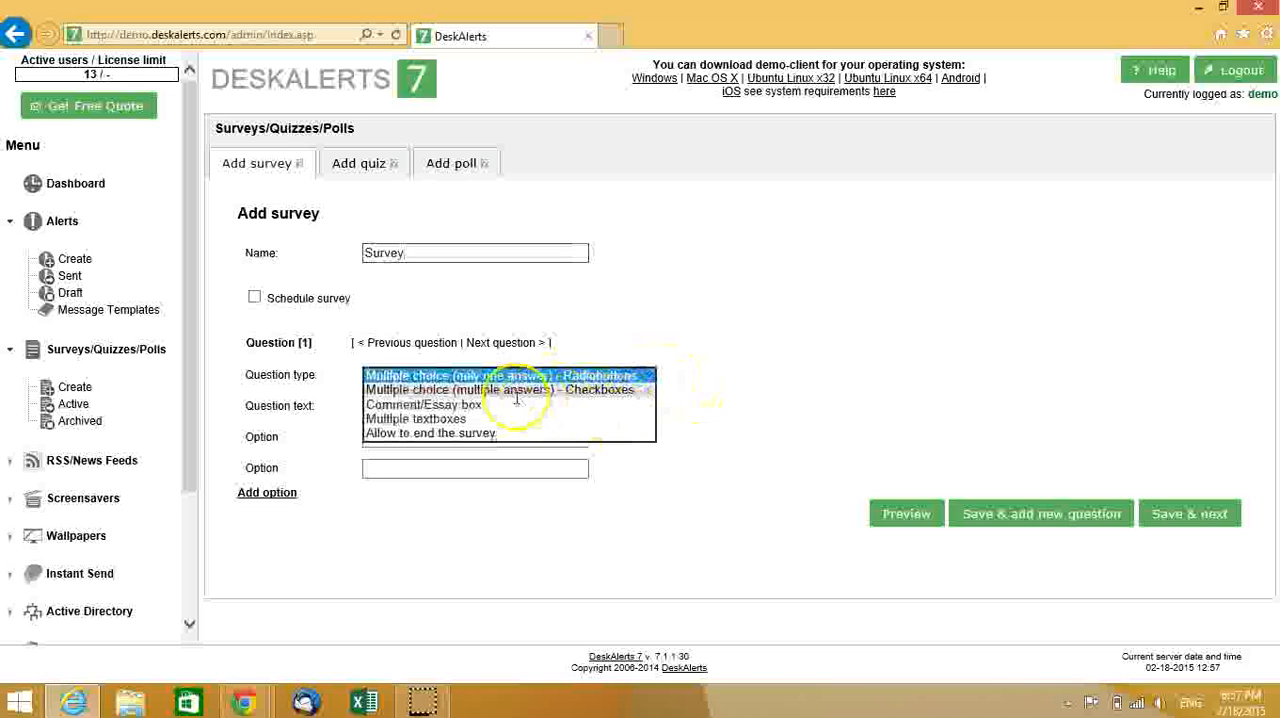
left_click(735, 397)
left_click(383, 408)
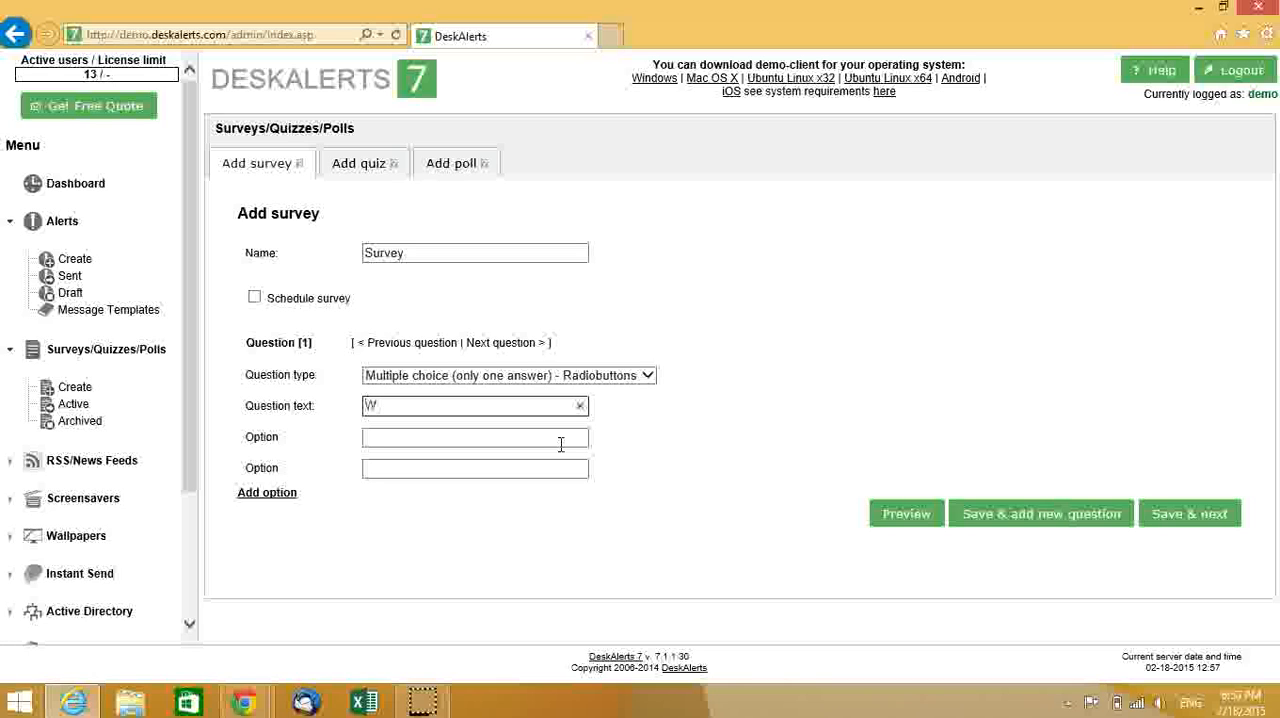
type("Will you join the mee")
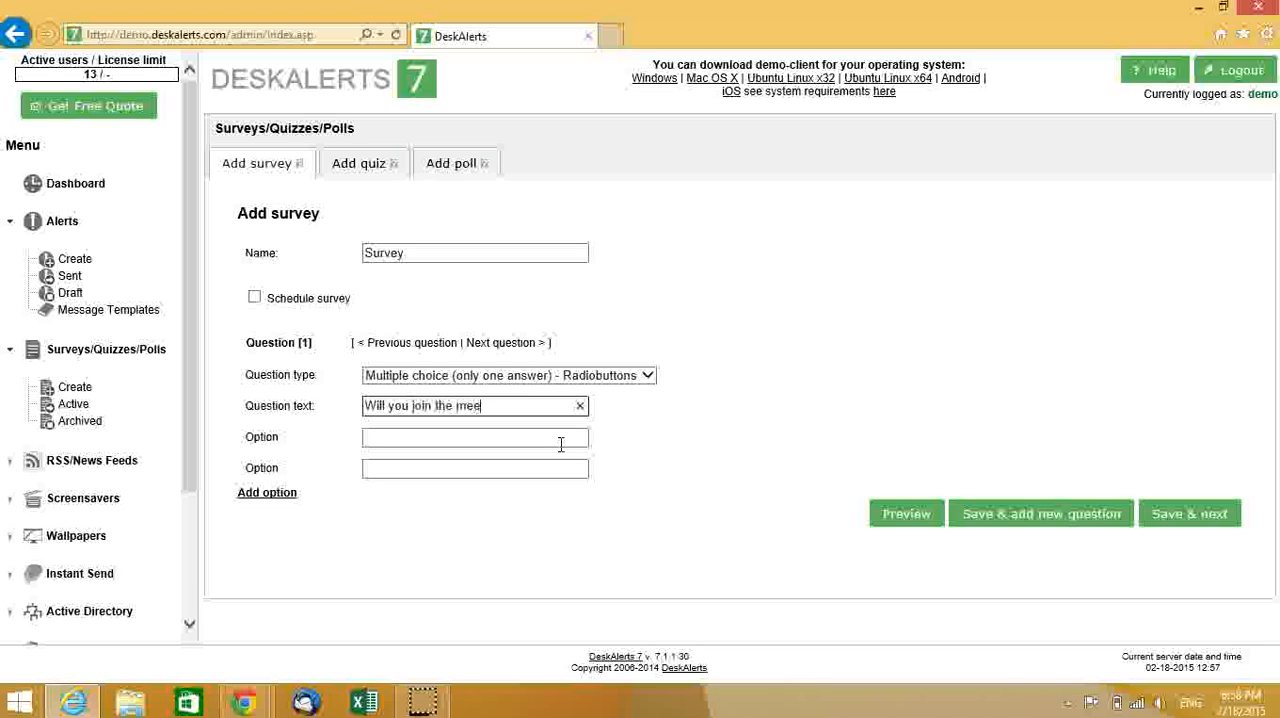
type("?")
- Fill in the answer options "yes" and "no", and add a third option "i don't know"
left_click(418, 440)
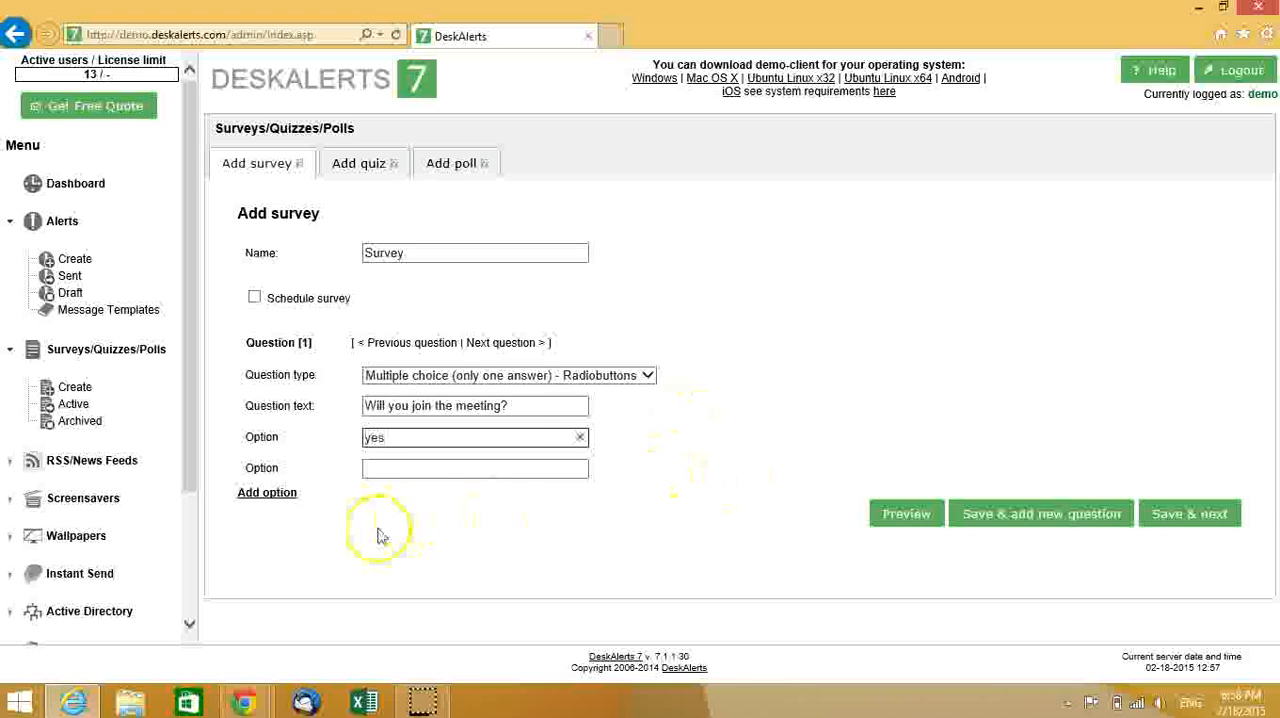
left_click(428, 466)
type("no")
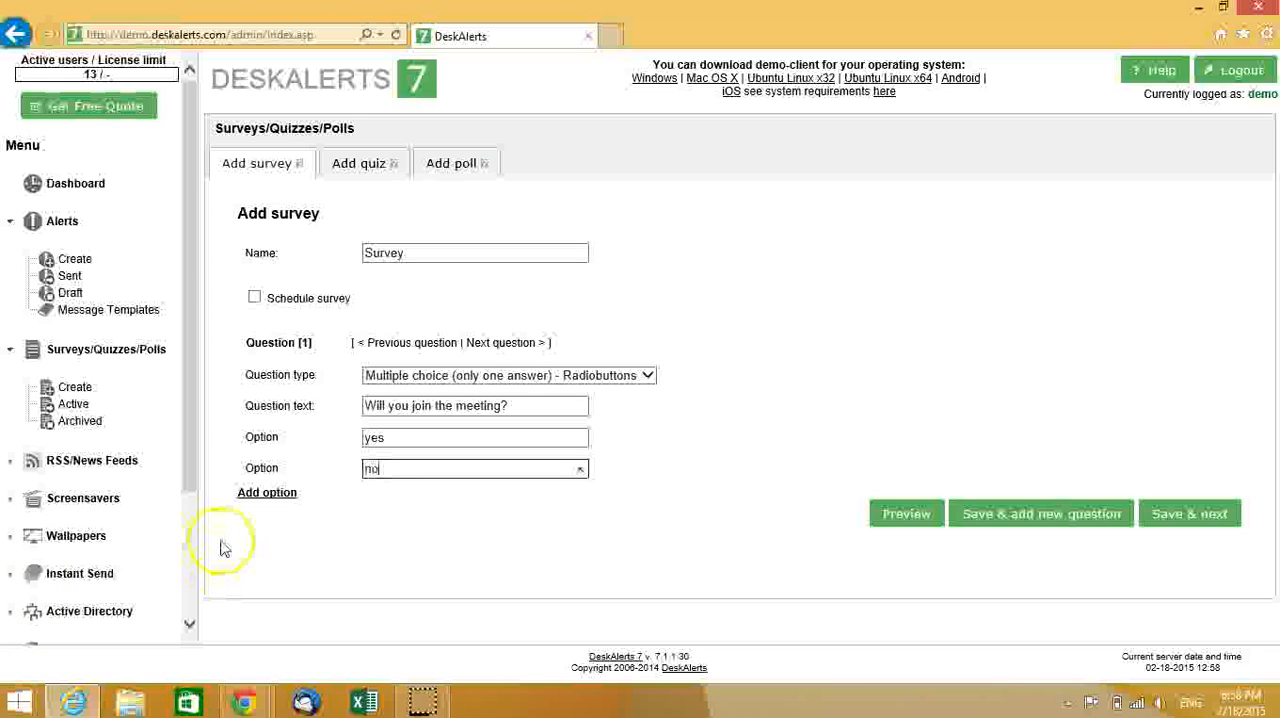
left_click(270, 495)
left_click(391, 510)
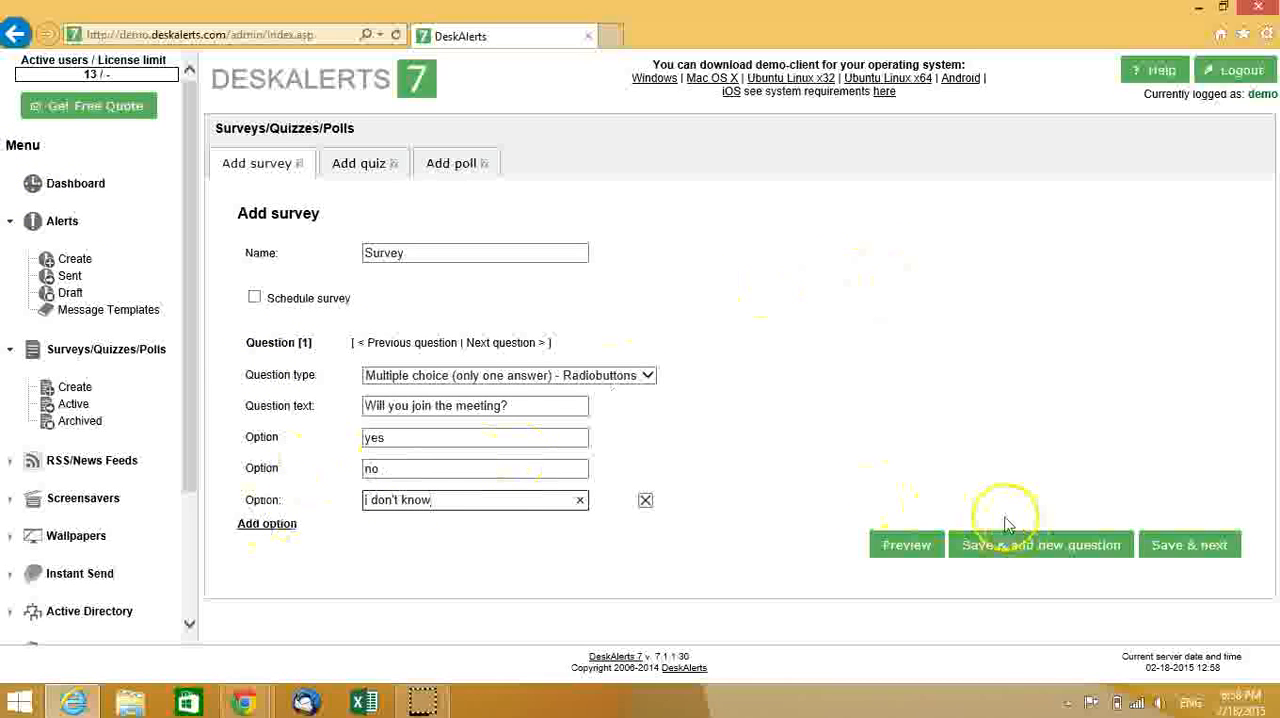
- Preview the survey, try answering it with "i don't know", submit the answer and close the preview
left_click(906, 548)
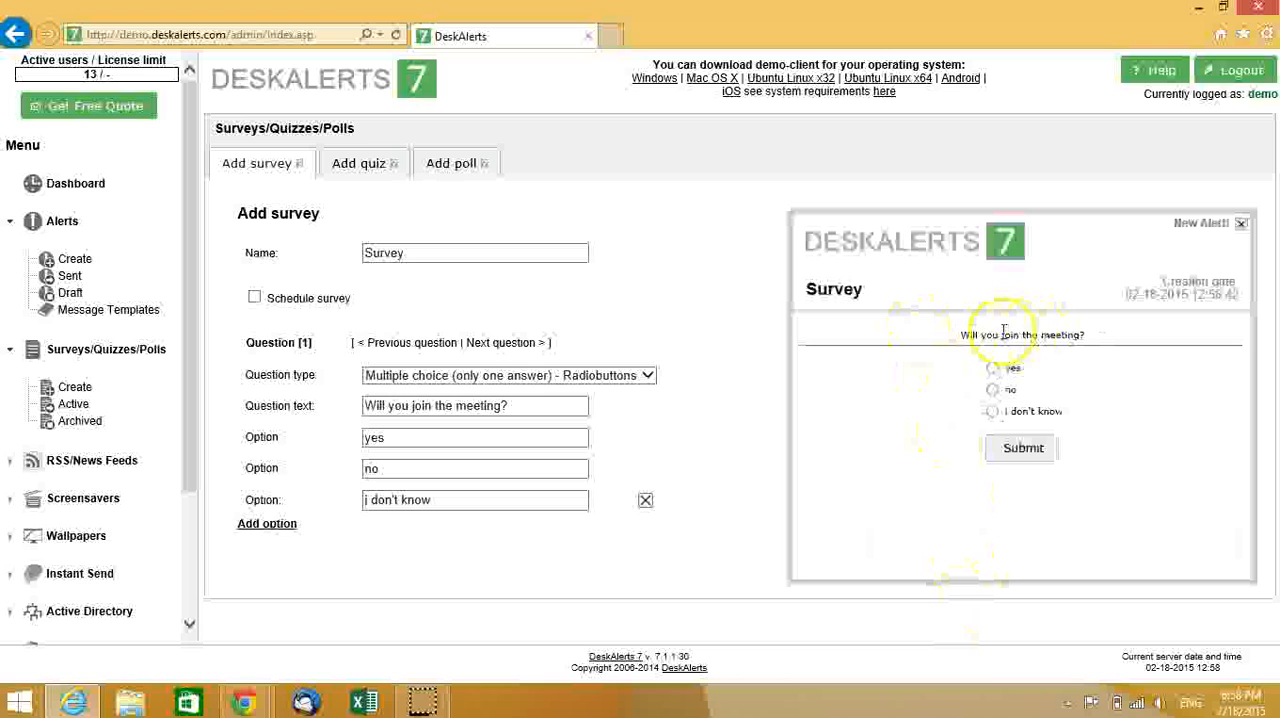
left_click_drag(958, 335, 1100, 367)
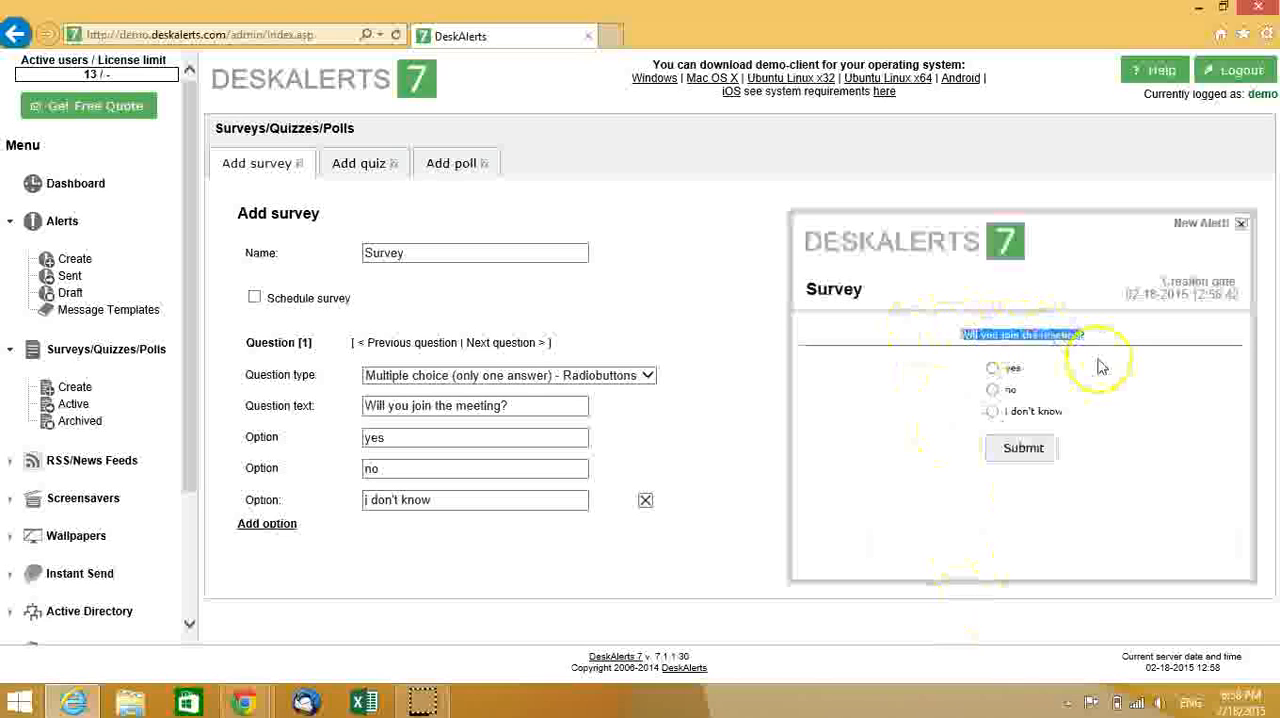
left_click(992, 389)
left_click(993, 412)
left_click(1022, 452)
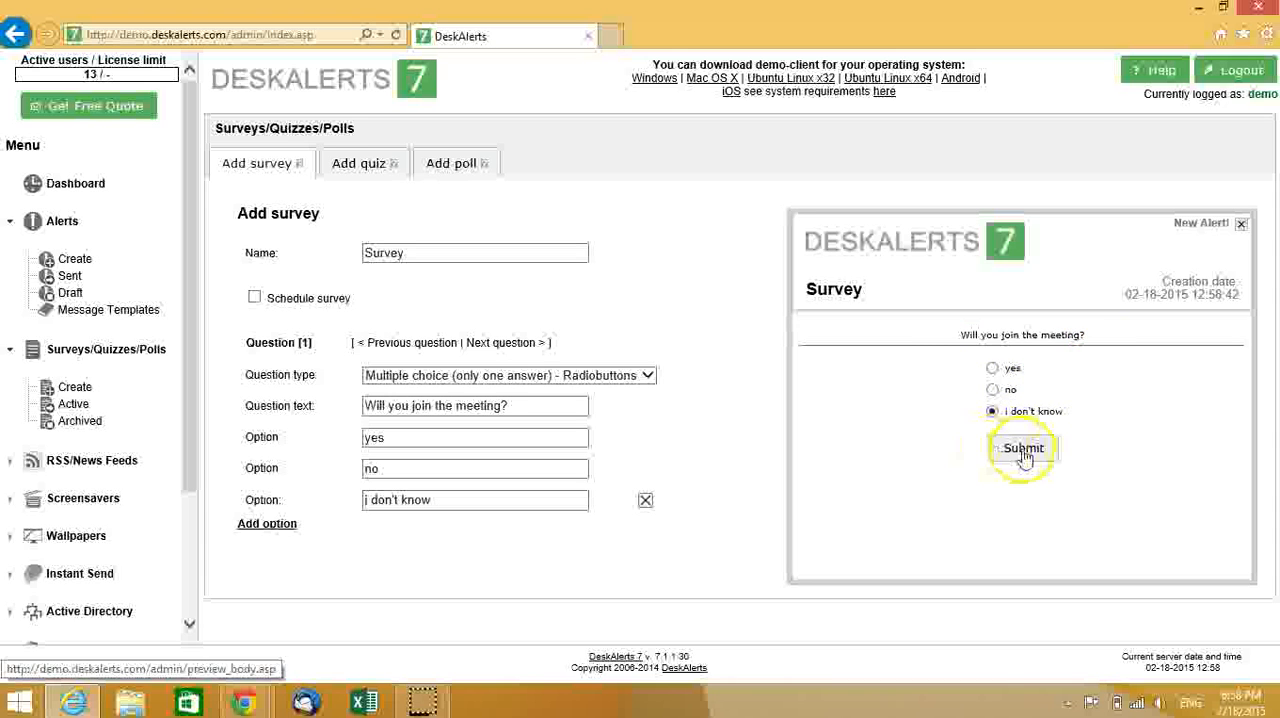
left_click(1022, 387)
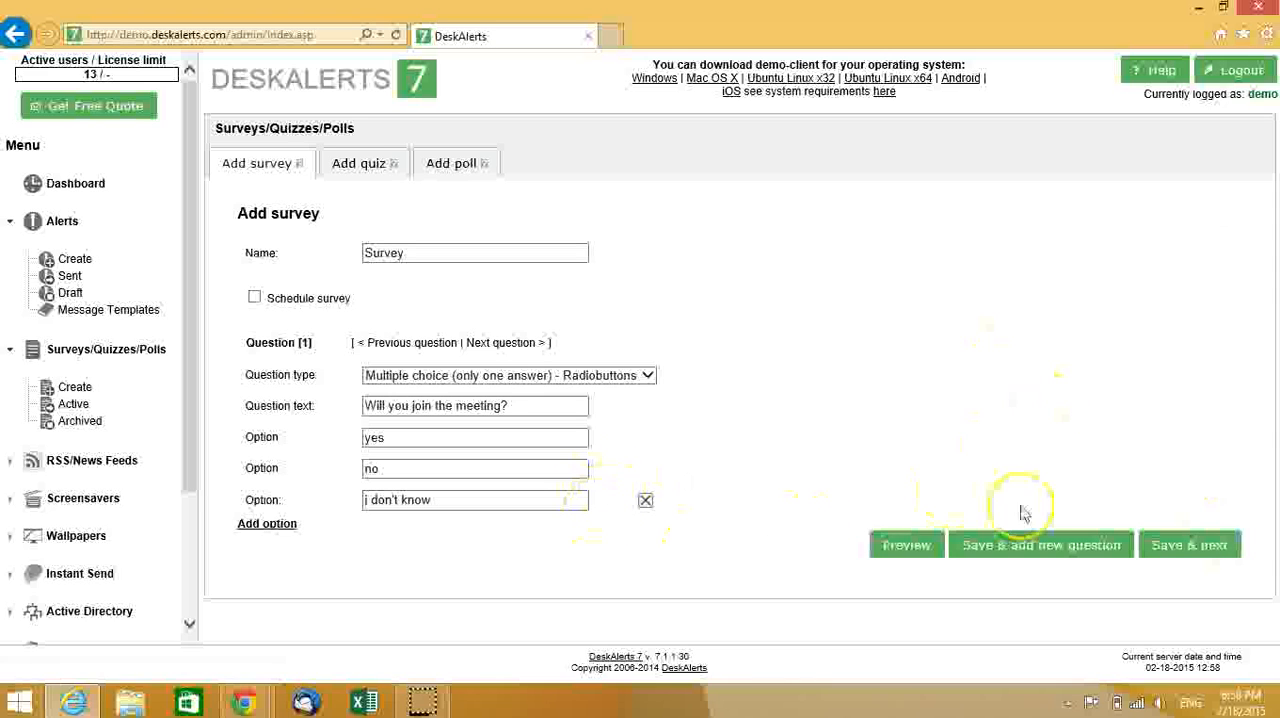
- Save the survey and set its recipient type to "Select recipients"
left_click(1185, 552)
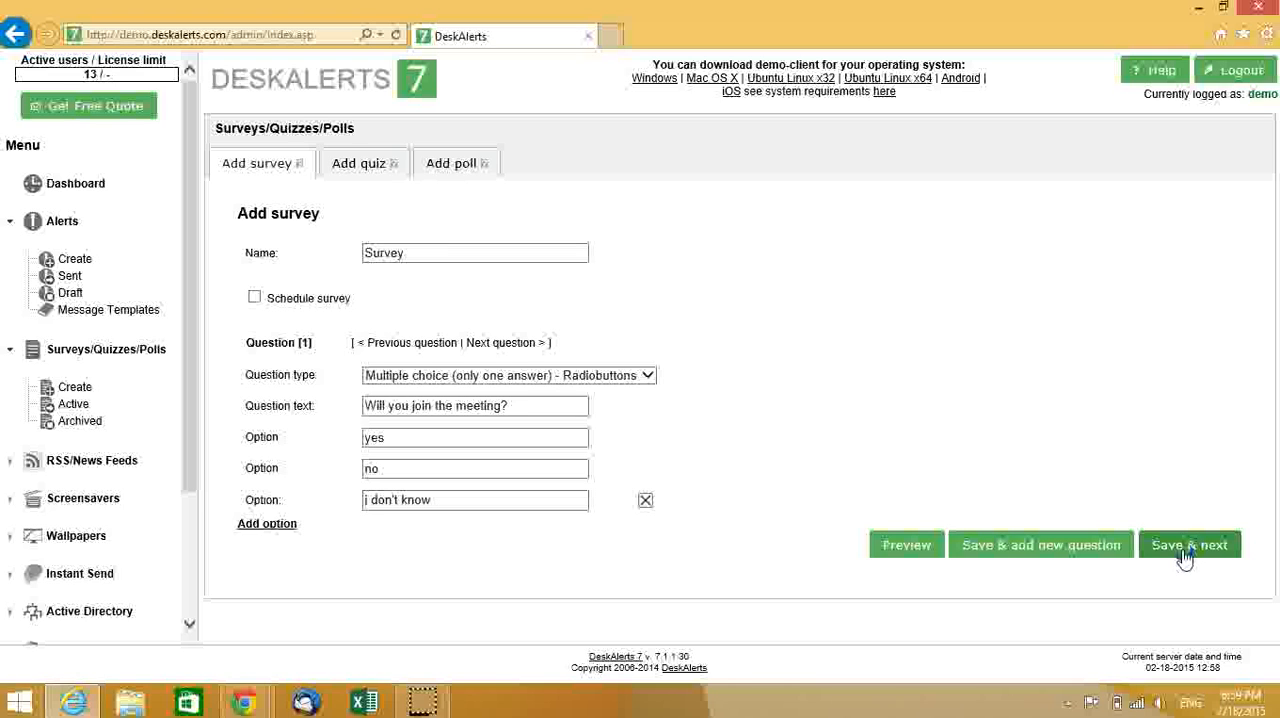
left_click(1184, 546)
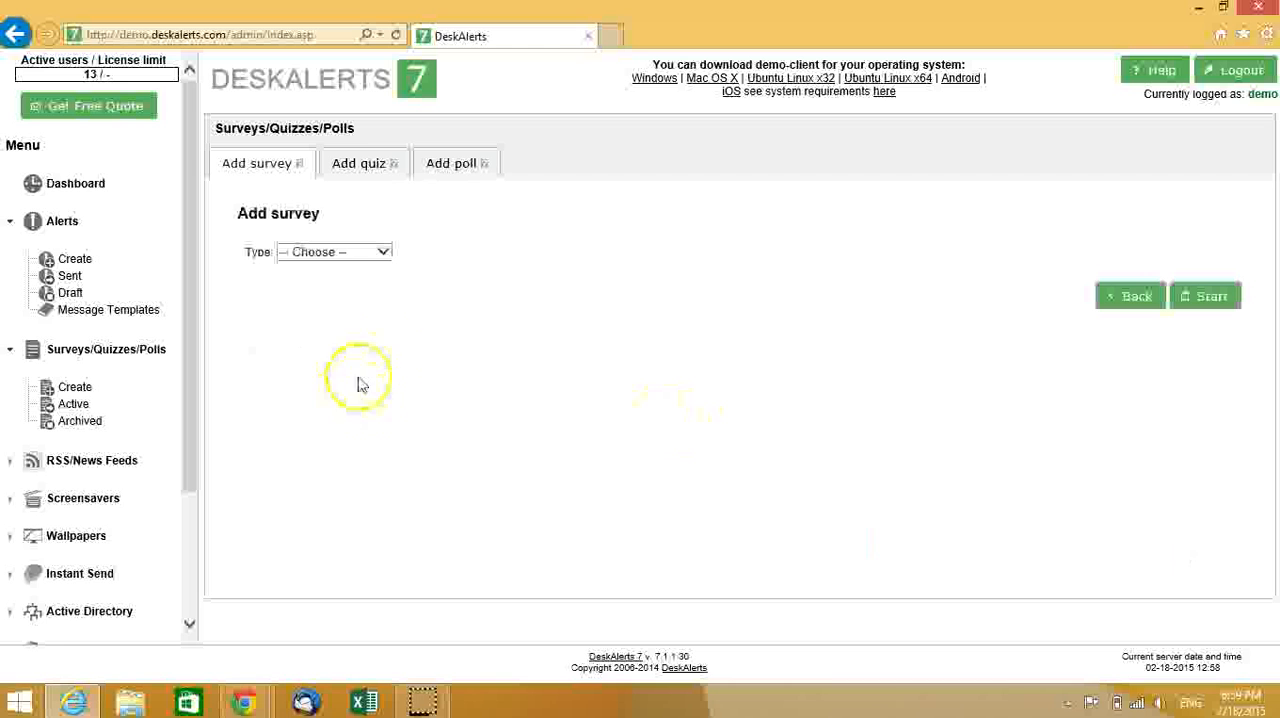
left_click(362, 252)
left_click(362, 281)
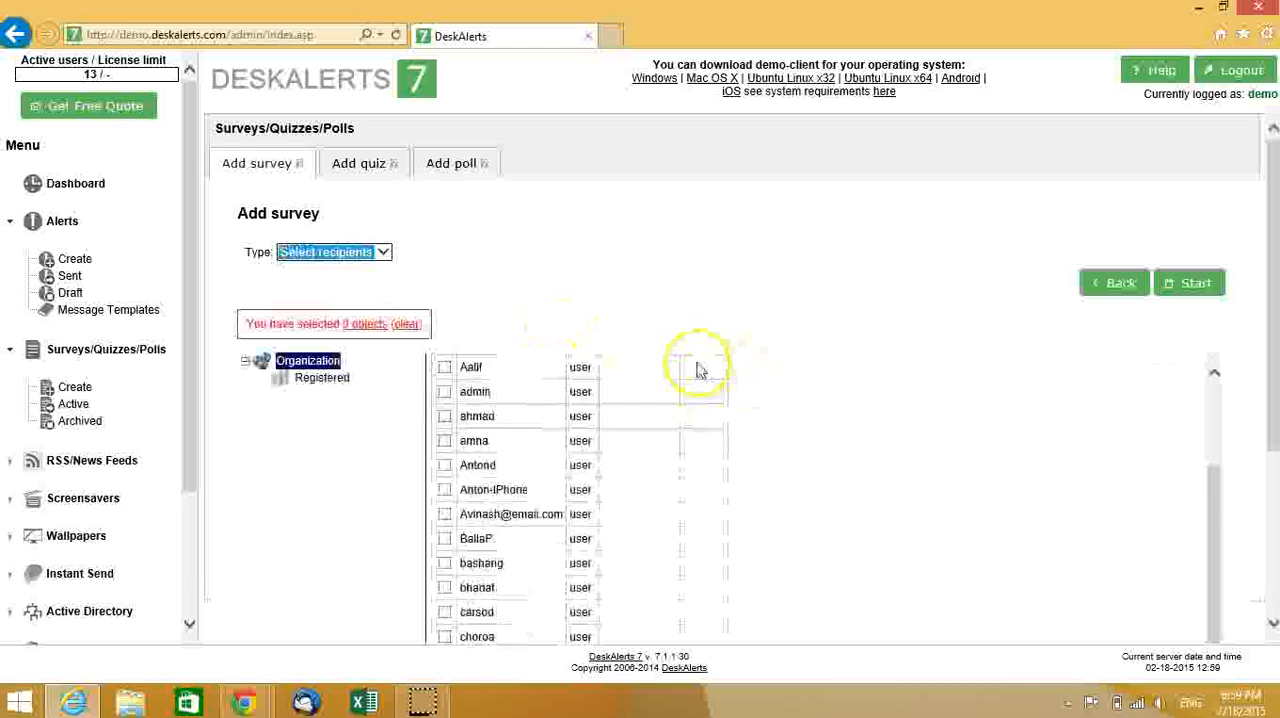
- Search the recipients for deskalerts7, select that user and start the survey
left_click(528, 370)
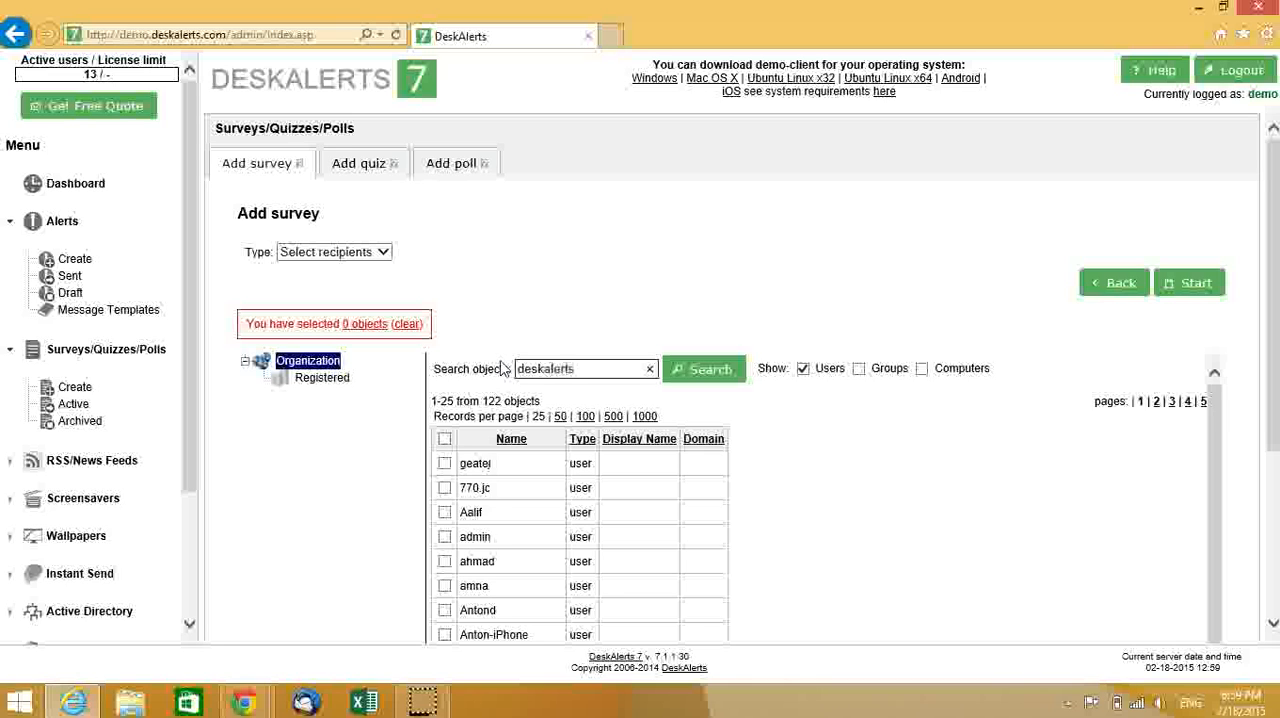
left_click(704, 369)
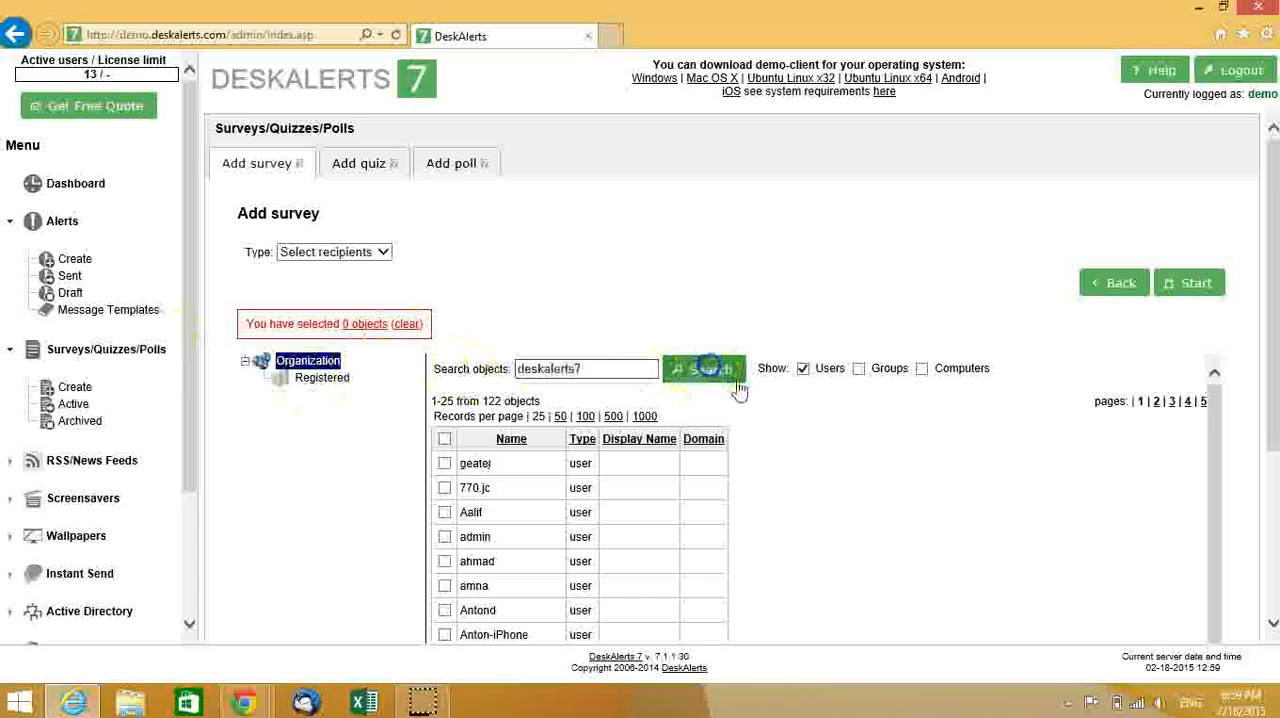
left_click(444, 480)
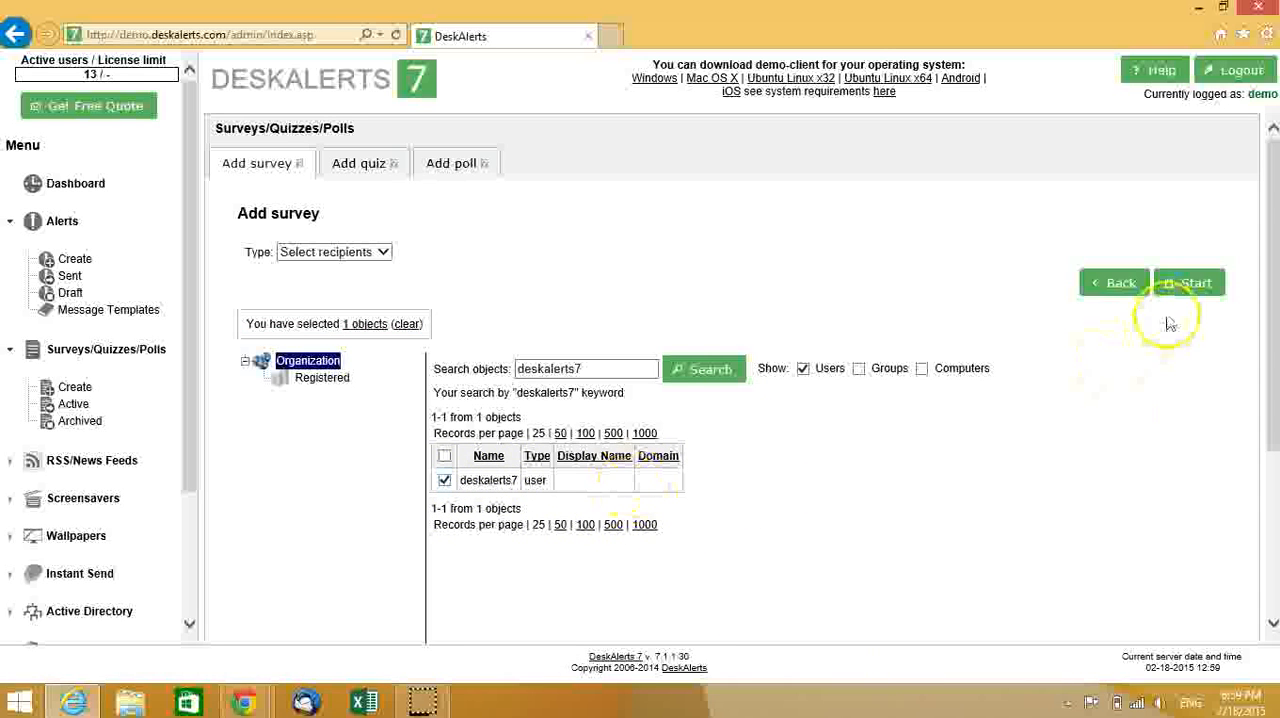
left_click(1193, 285)
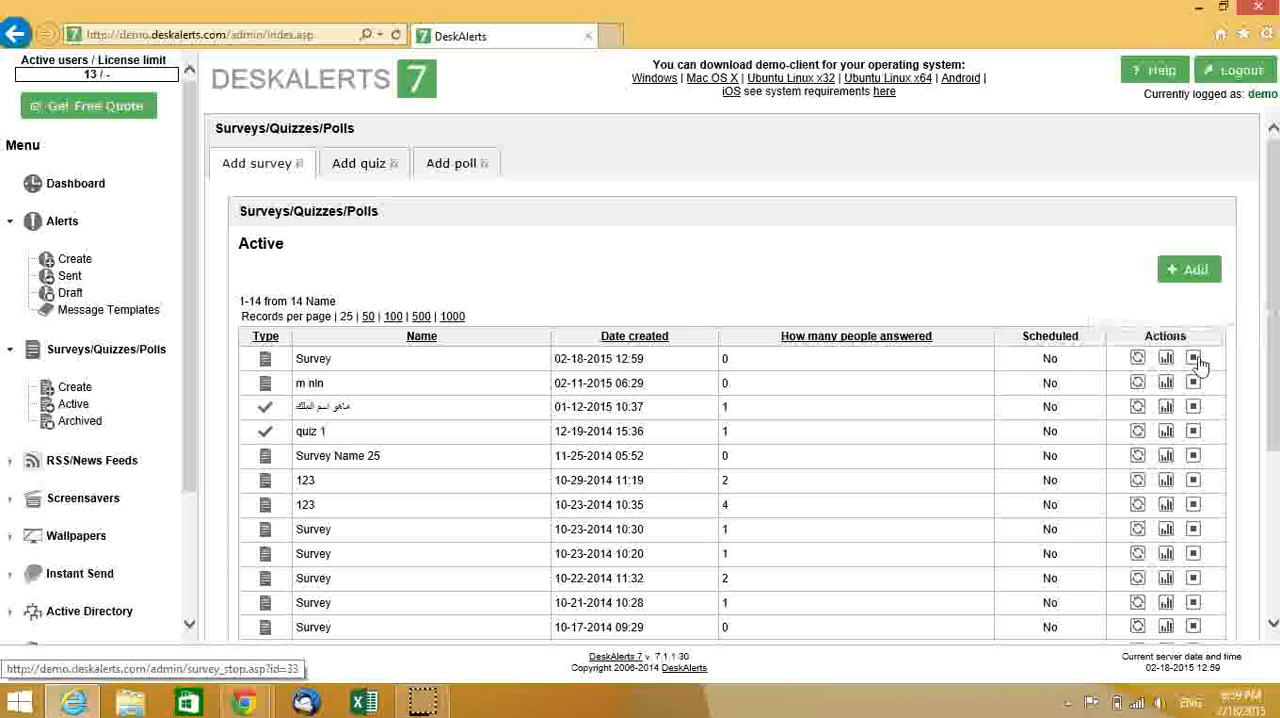
- Start creating a new wallpaper and open the list of uploaded images for it
scroll(200, 372, "down", 1)
scroll(200, 372, "down", 3)
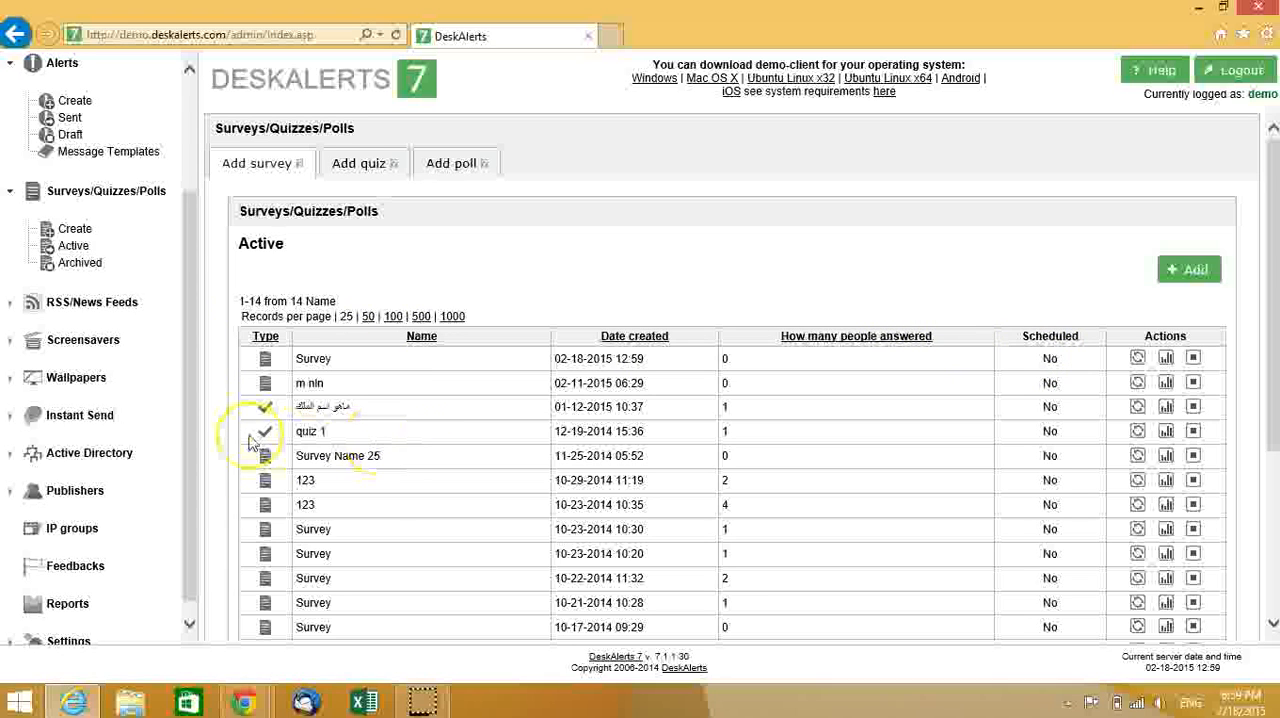
left_click(90, 380)
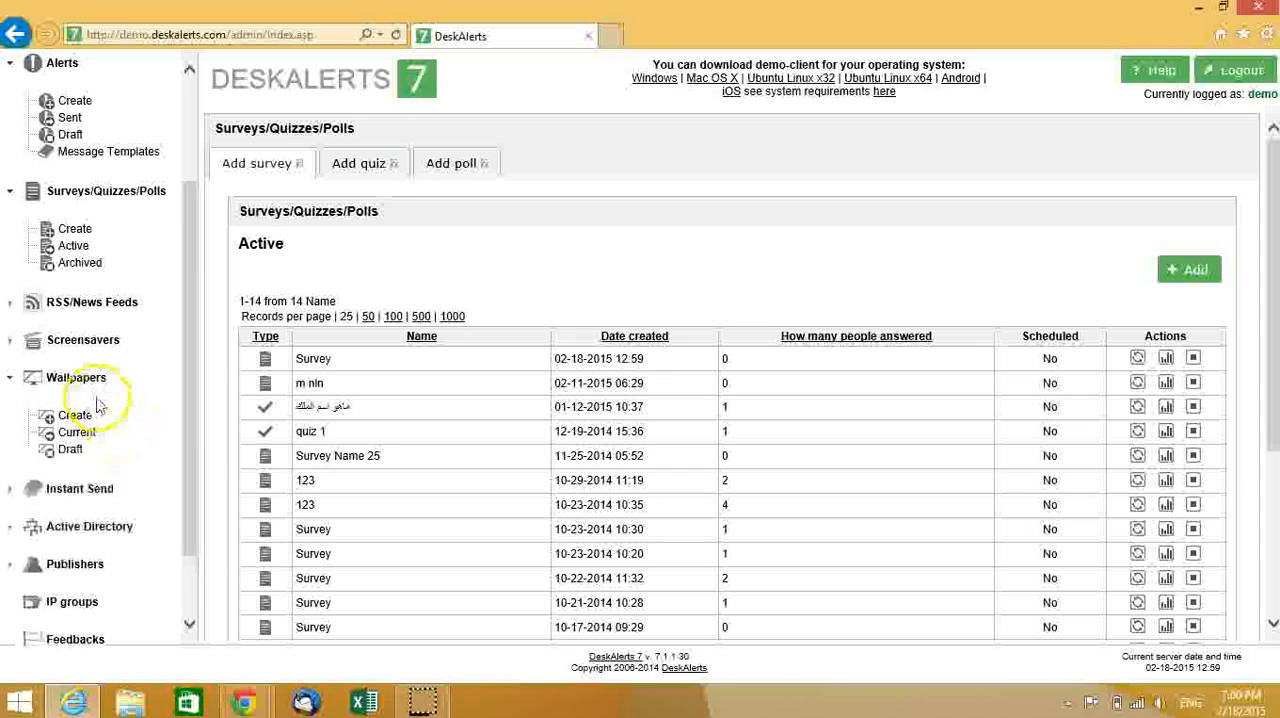
left_click(80, 416)
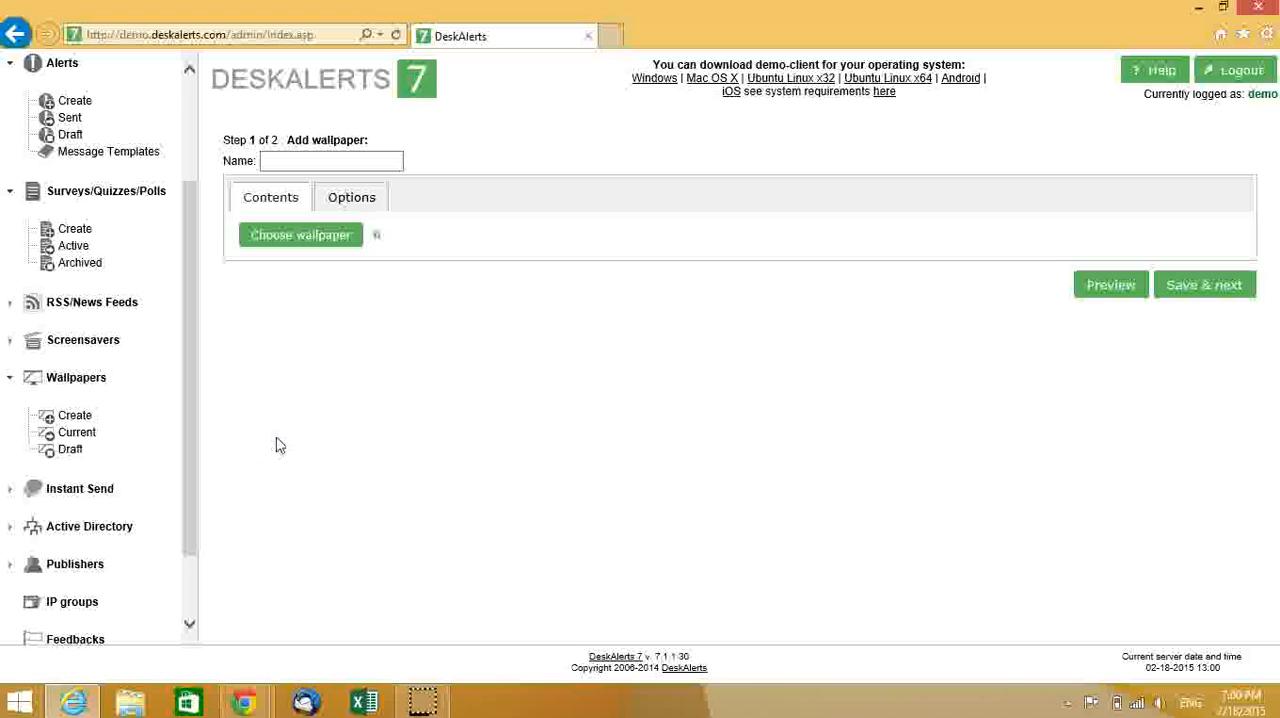
left_click(335, 165)
left_click(302, 243)
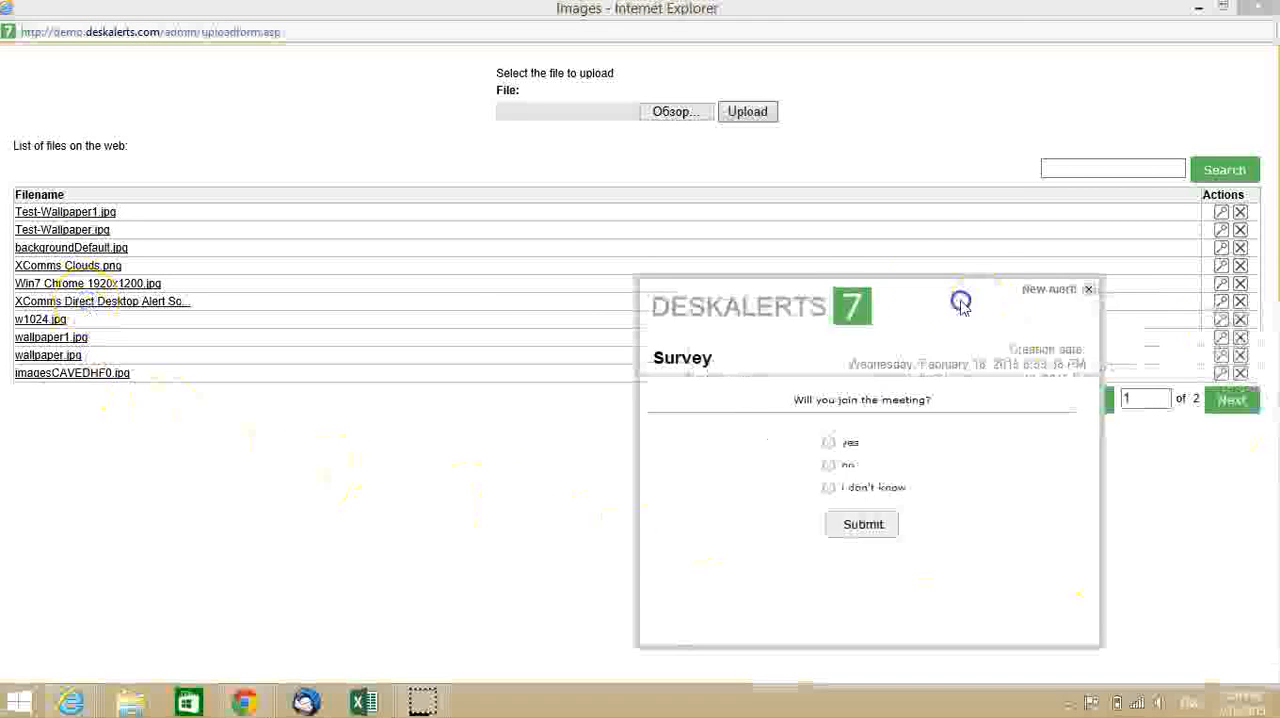
- Move the received Survey popup toward the middle of the screen, answer it with "yes", submit and close it
left_click_drag(960, 305, 758, 207)
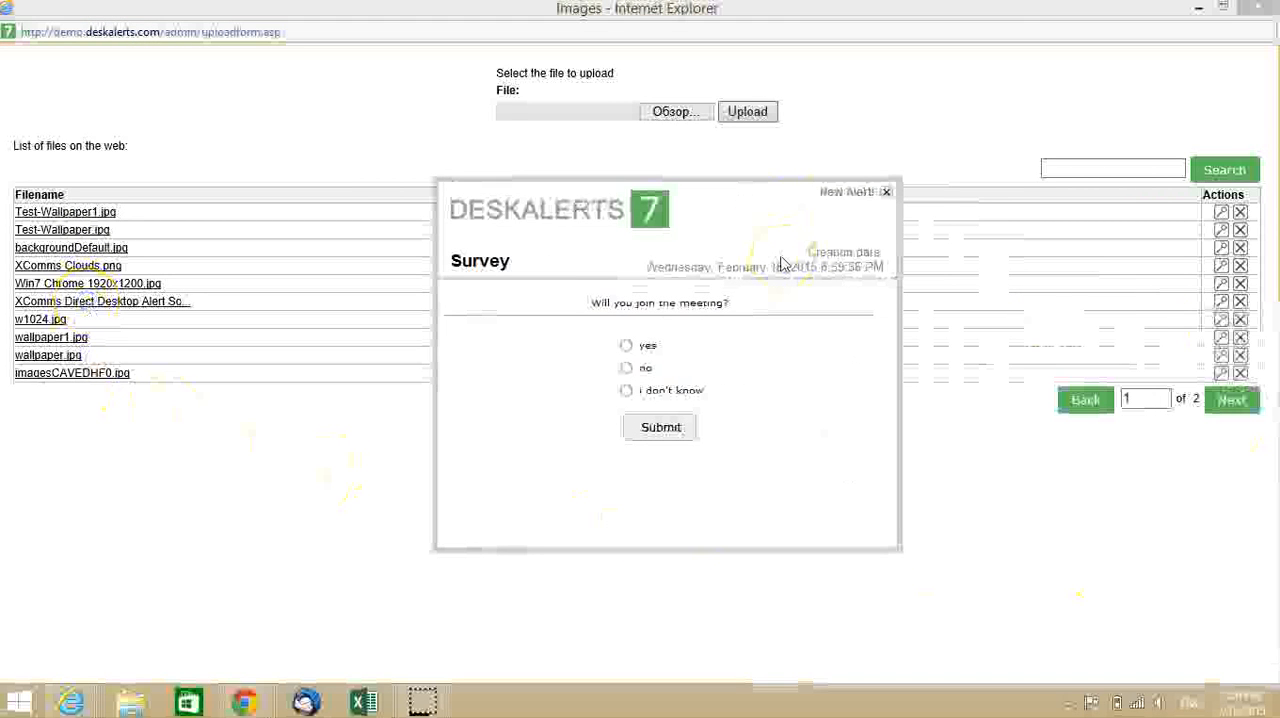
left_click(628, 346)
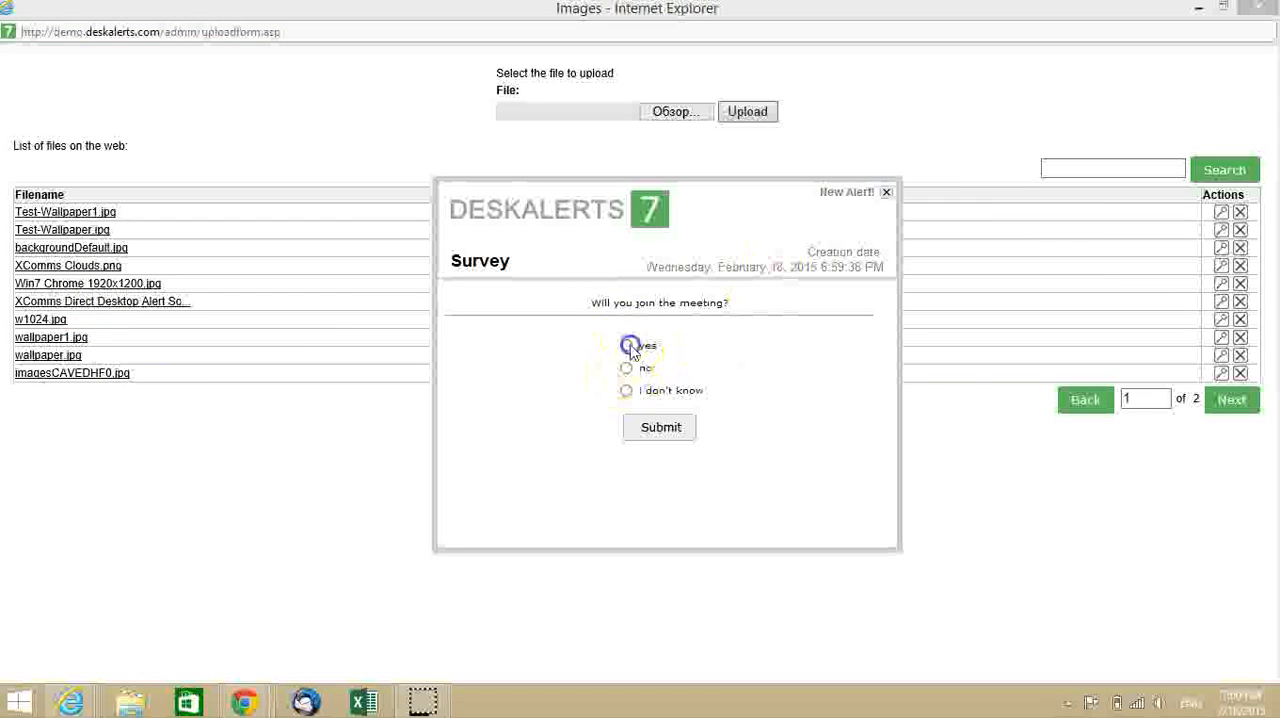
left_click(627, 345)
left_click(657, 438)
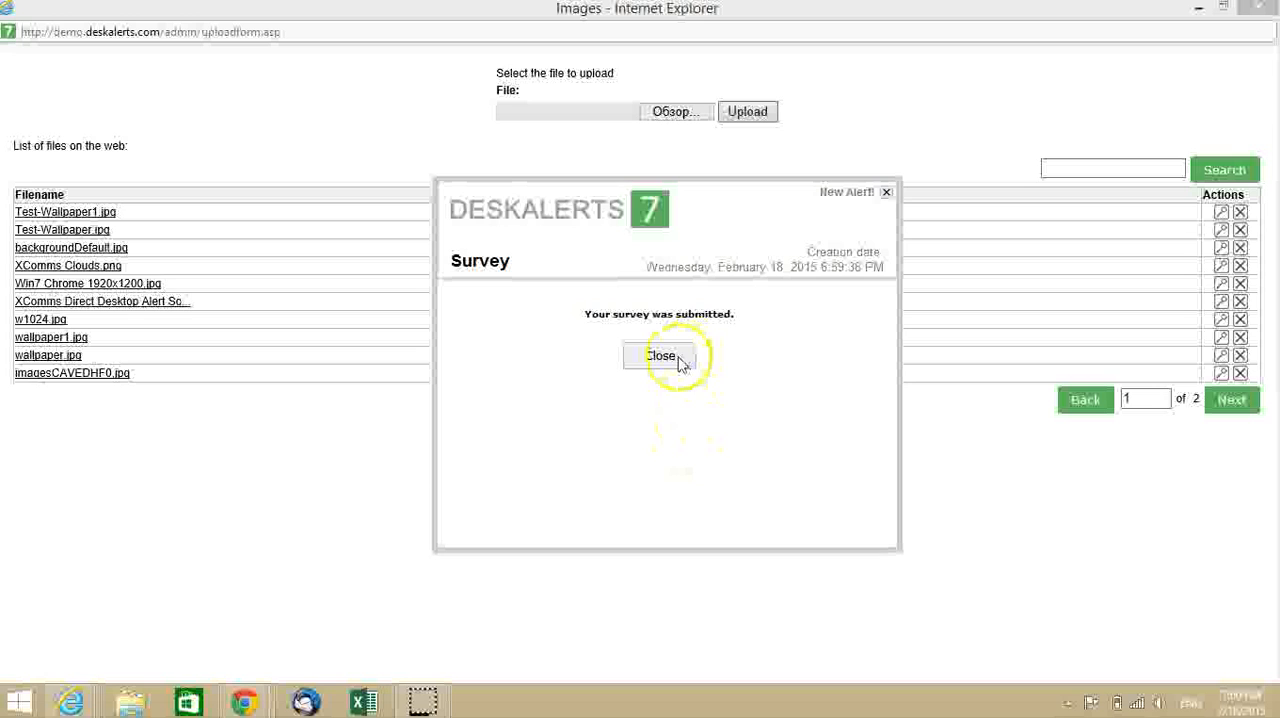
left_click(661, 357)
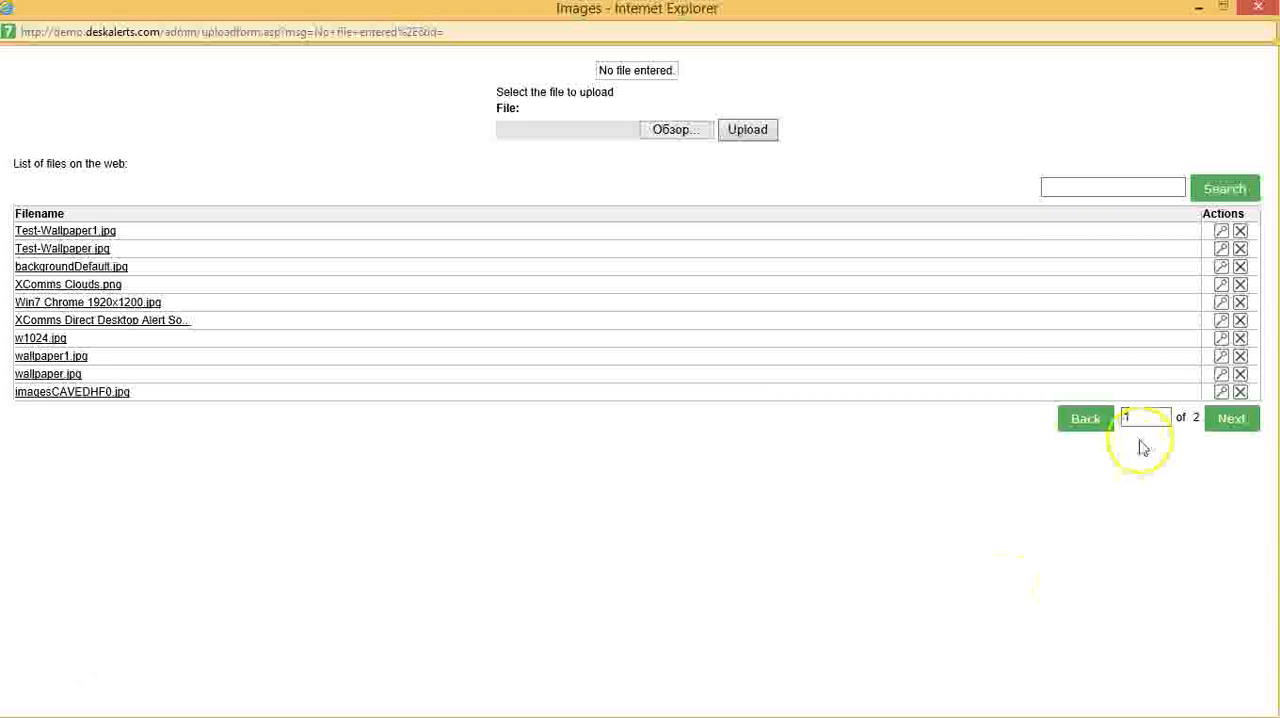
- Choose Chrysanthemum.jpg from the second page of images as the wallpaper and set its position to Stretch
left_click(1229, 420)
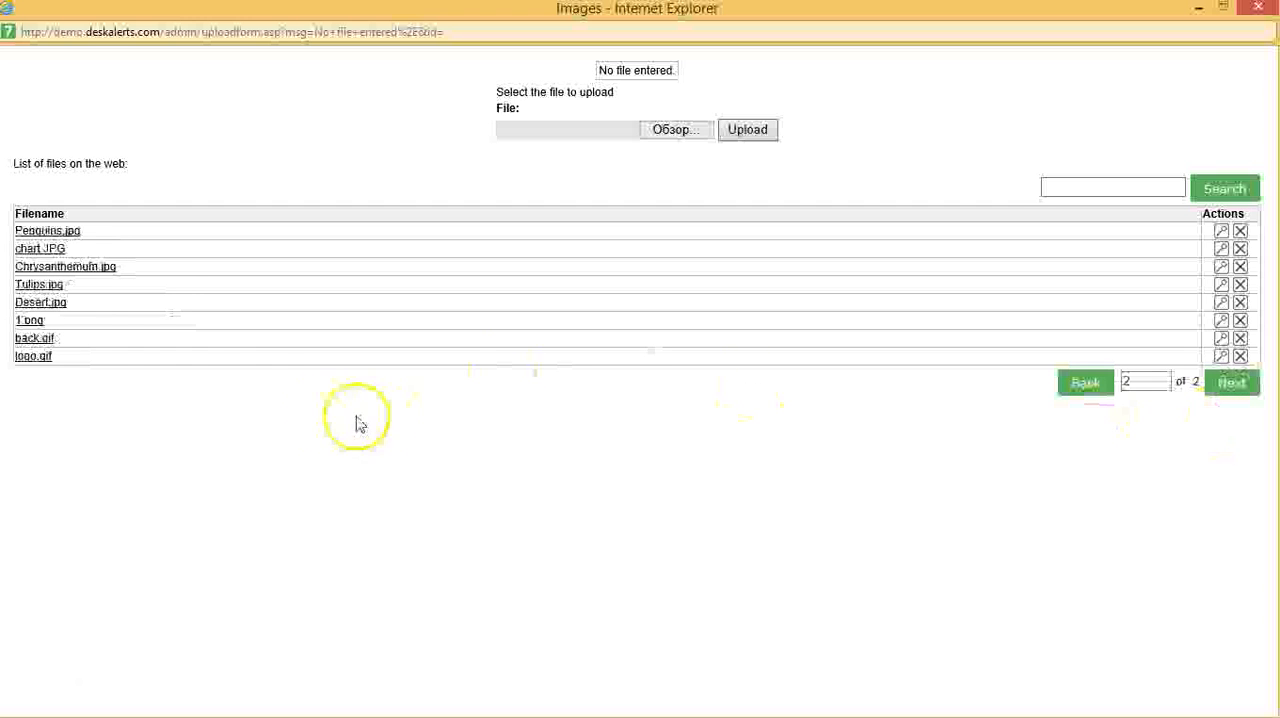
left_click(88, 268)
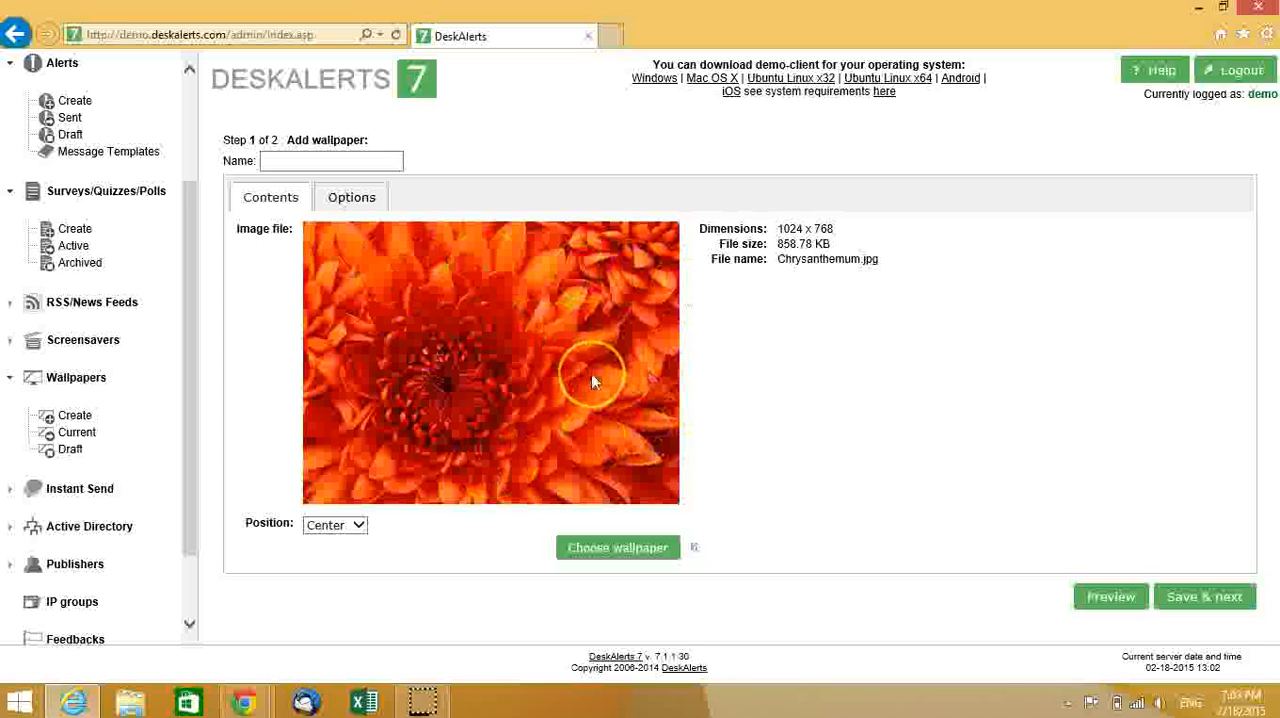
left_click(357, 533)
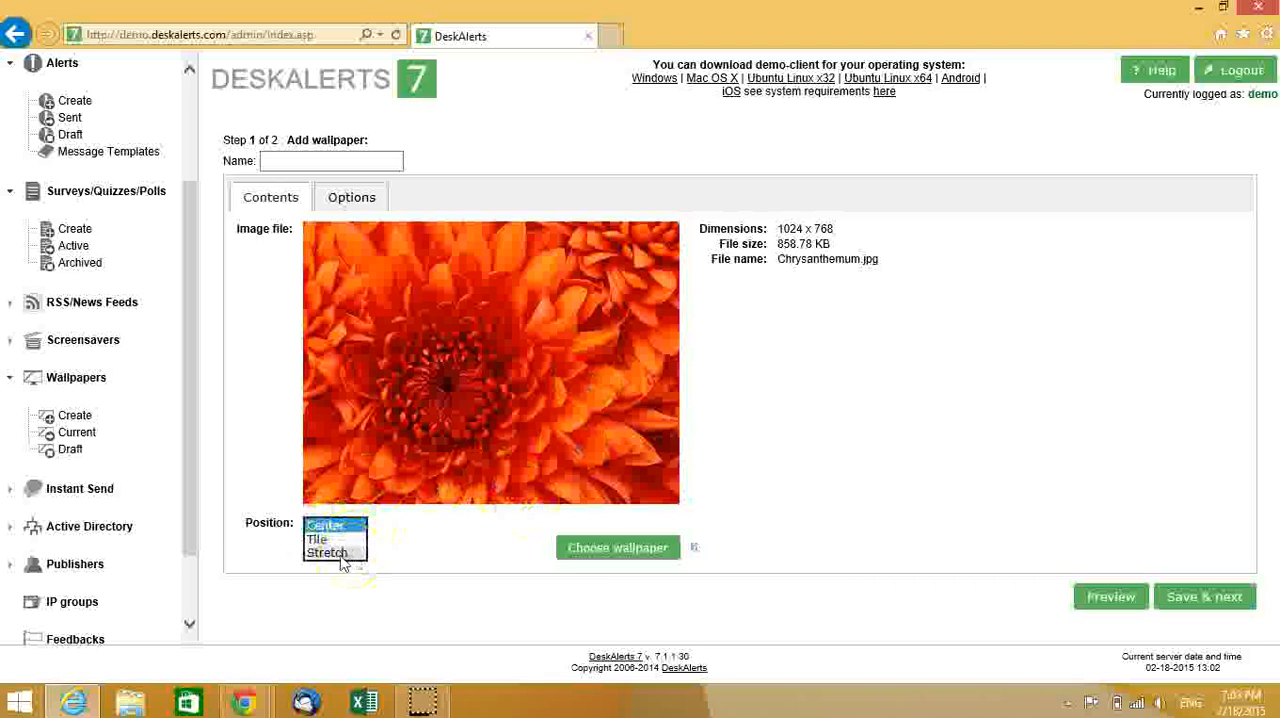
left_click(333, 553)
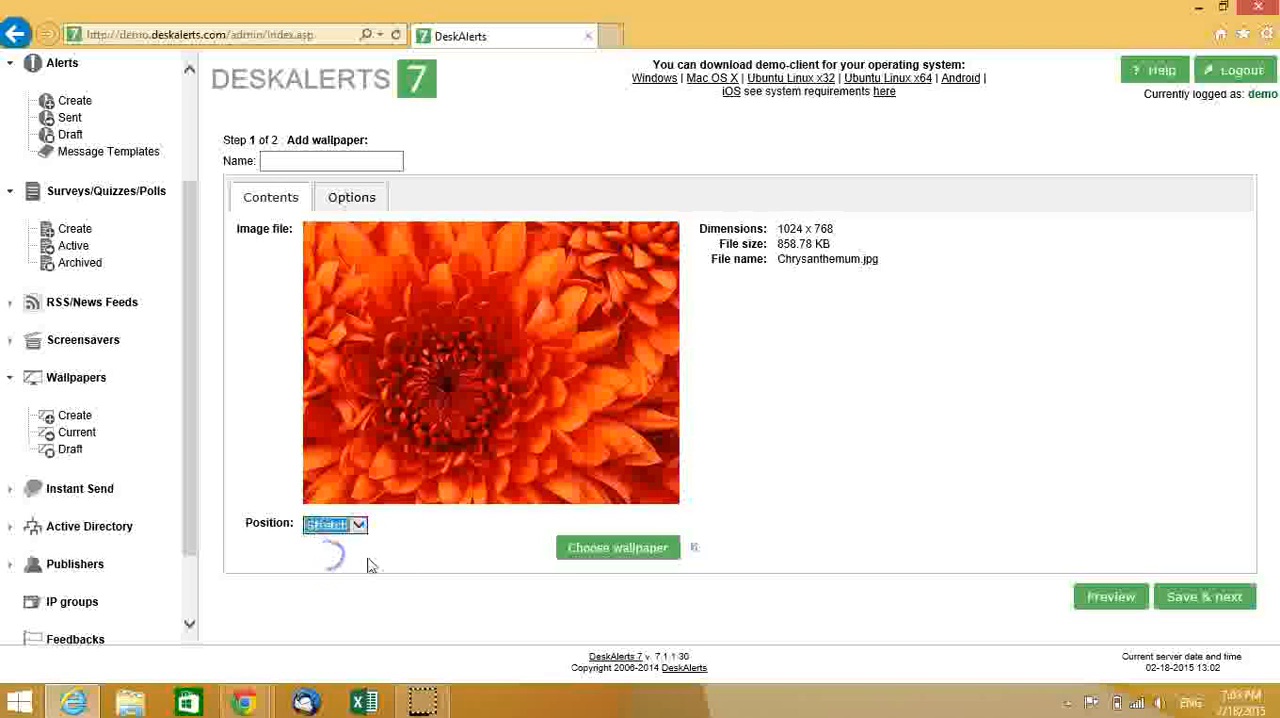
left_click(795, 507)
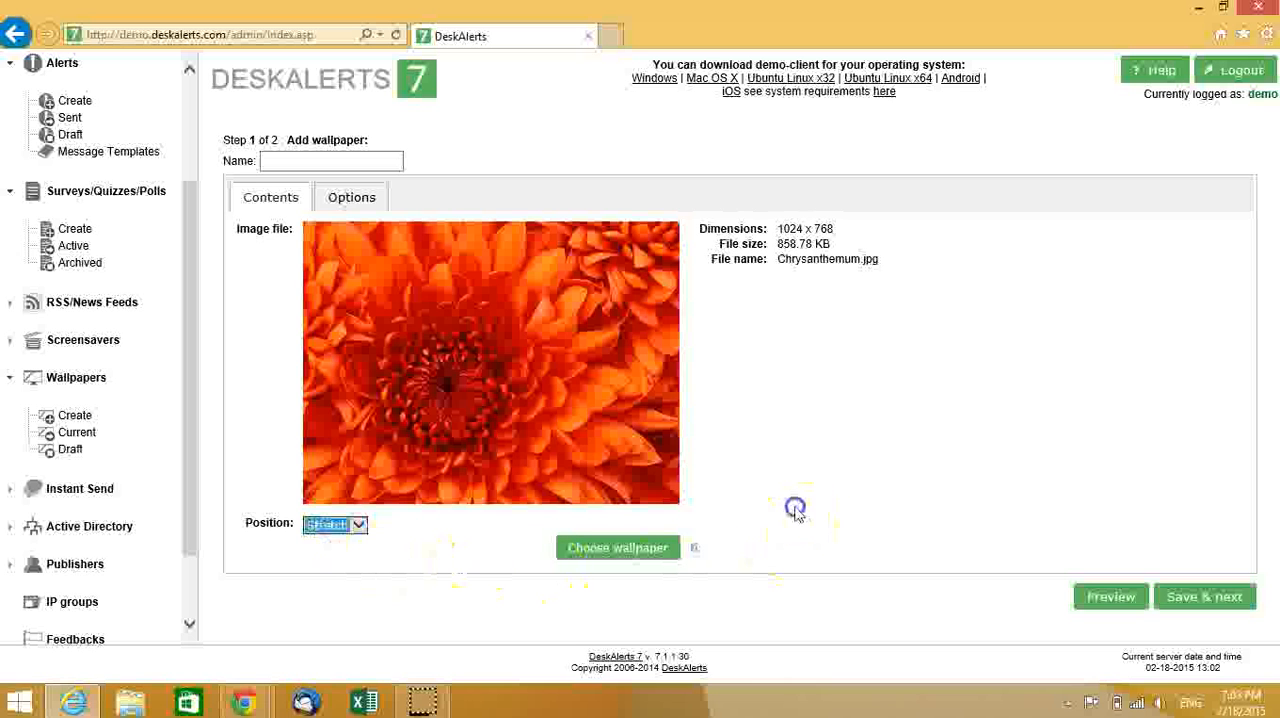
- Shrink and move the browser window to view the current desktop wallpaper, and maximize the window again
left_click(1222, 14)
left_click_drag(776, 78, 545, 36)
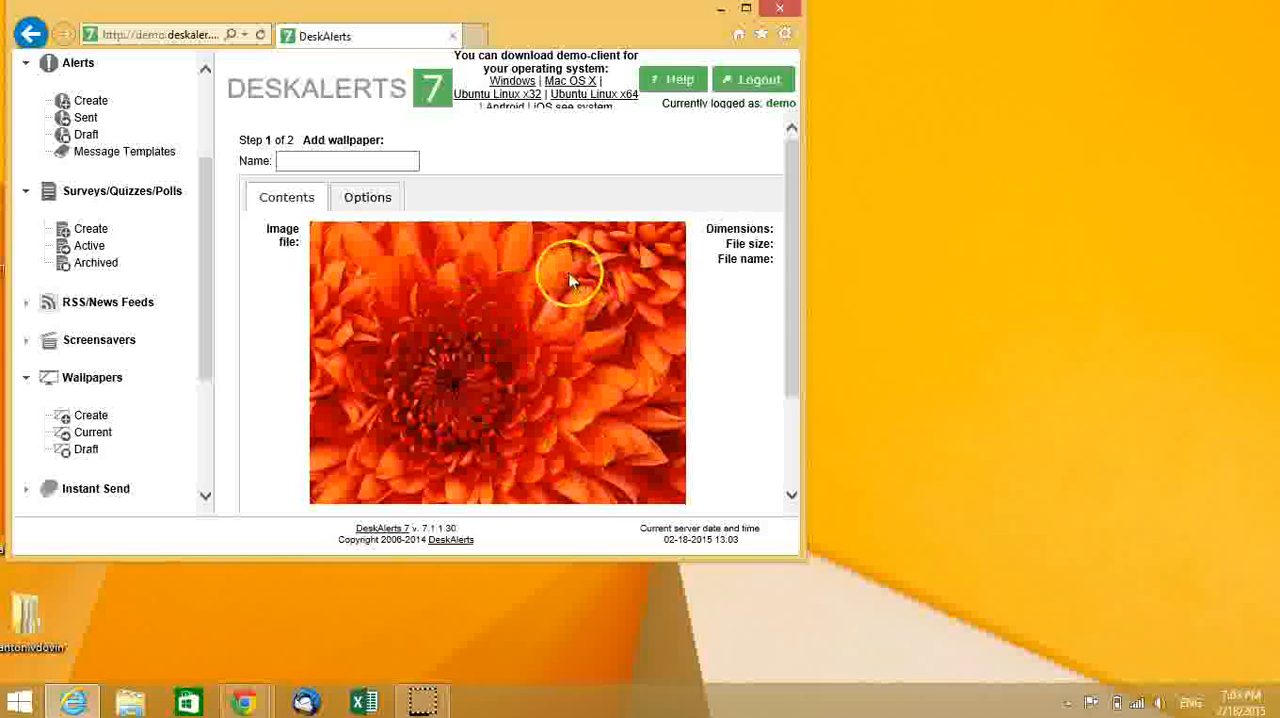
left_click(745, 9)
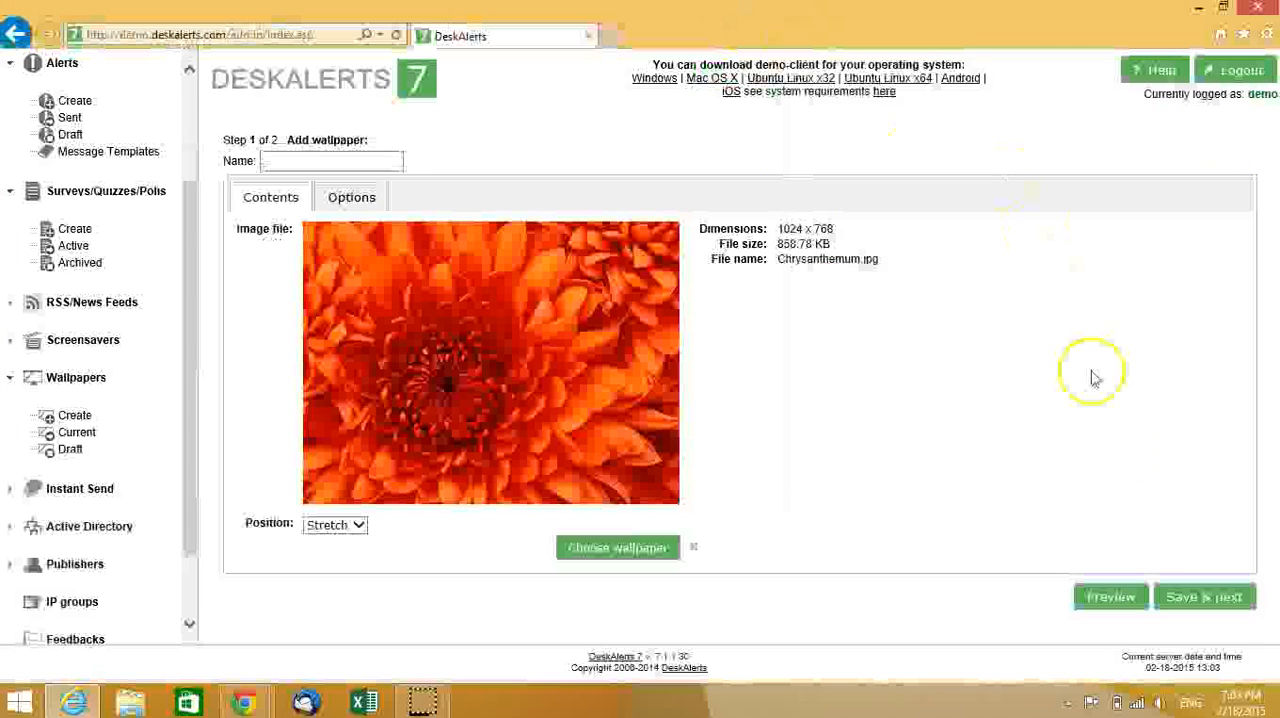
- Name the wallpaper "Chrysanthemum" by copying the word from its file name, and save it to continue to recipient selection
left_click(320, 164)
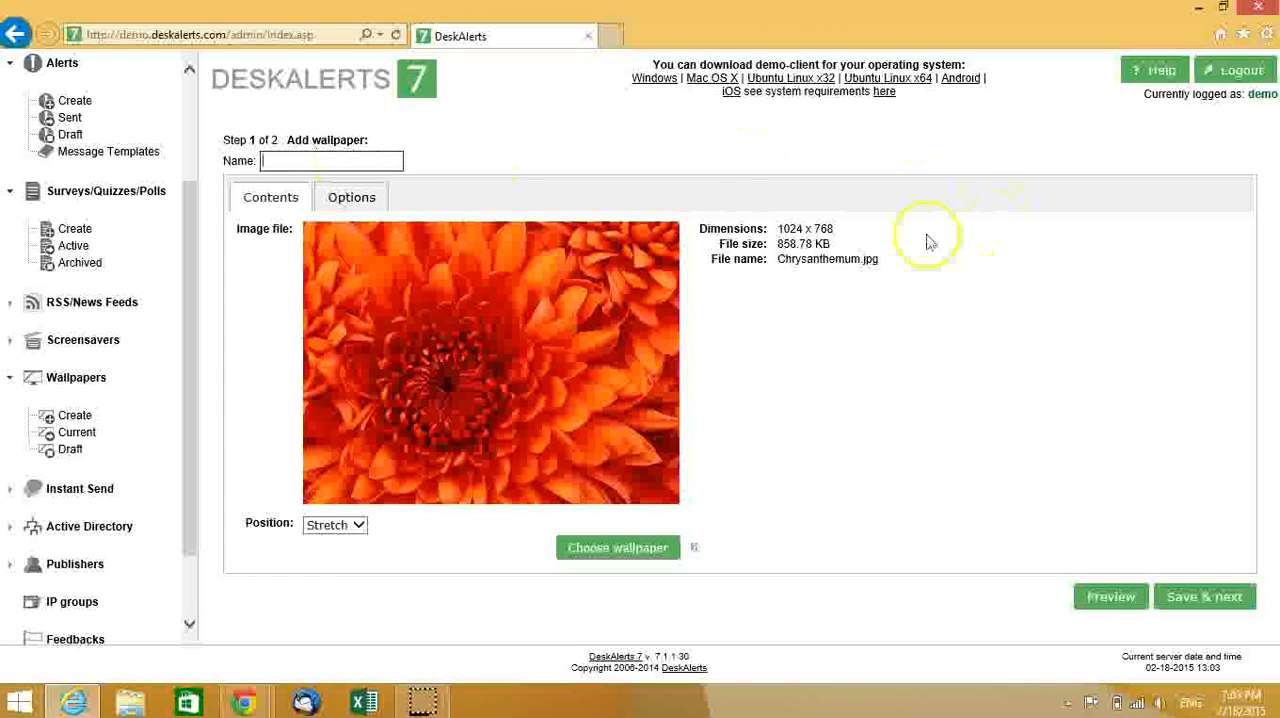
left_click(807, 262)
left_click_drag(807, 262, 870, 256)
key("ctrl+c")
left_click(386, 160)
key("ctrl+v")
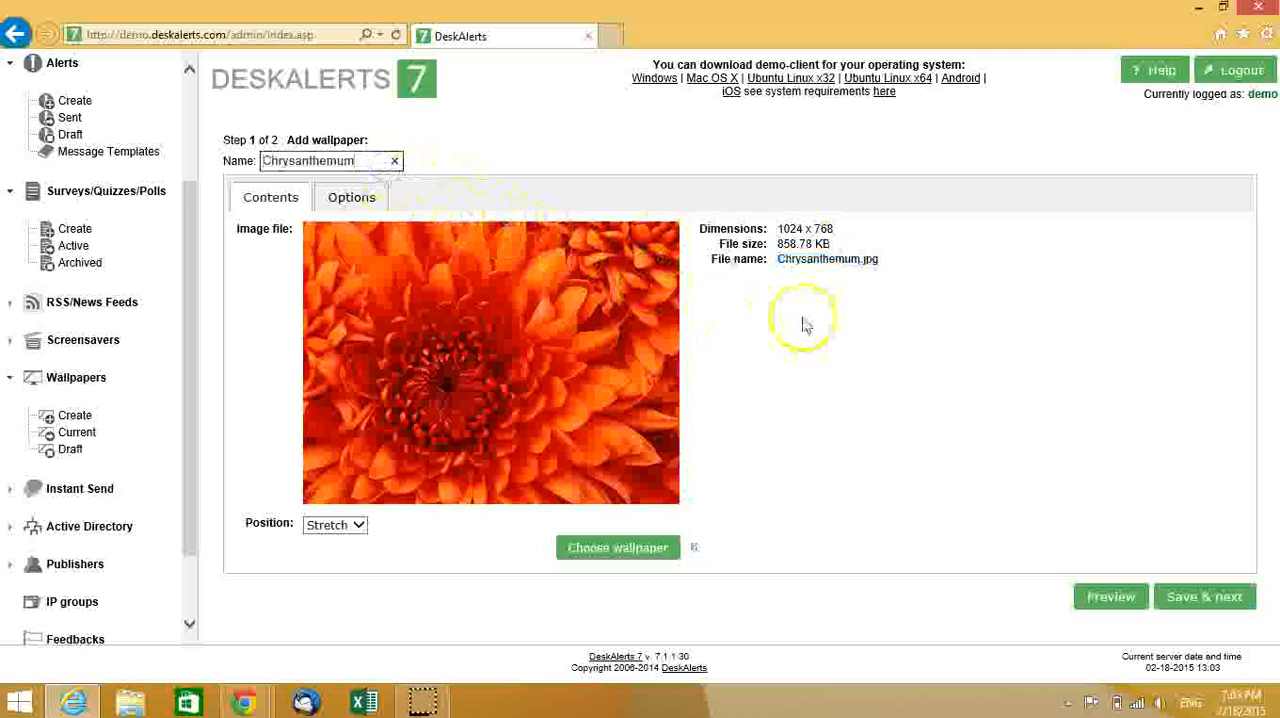
left_click(1208, 604)
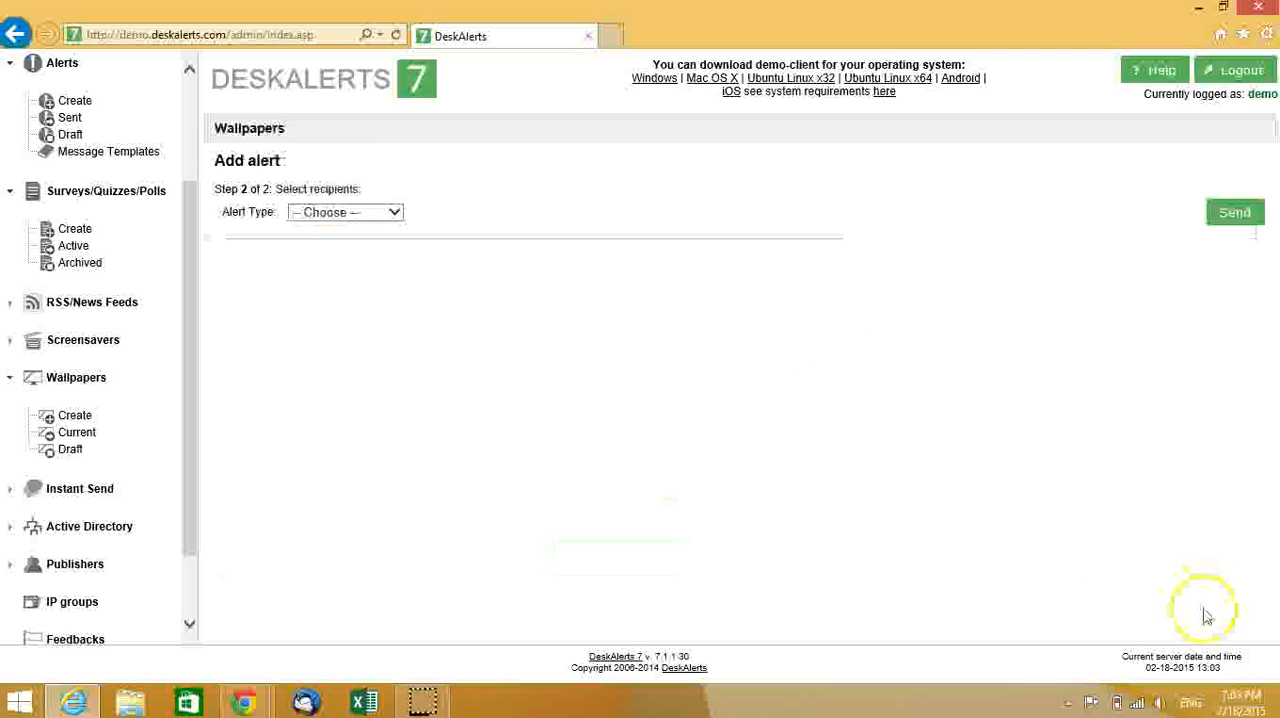
- Choose sending to selected recipients, search for the user deskalerts7, select that user and send the wallpaper
left_click(371, 213)
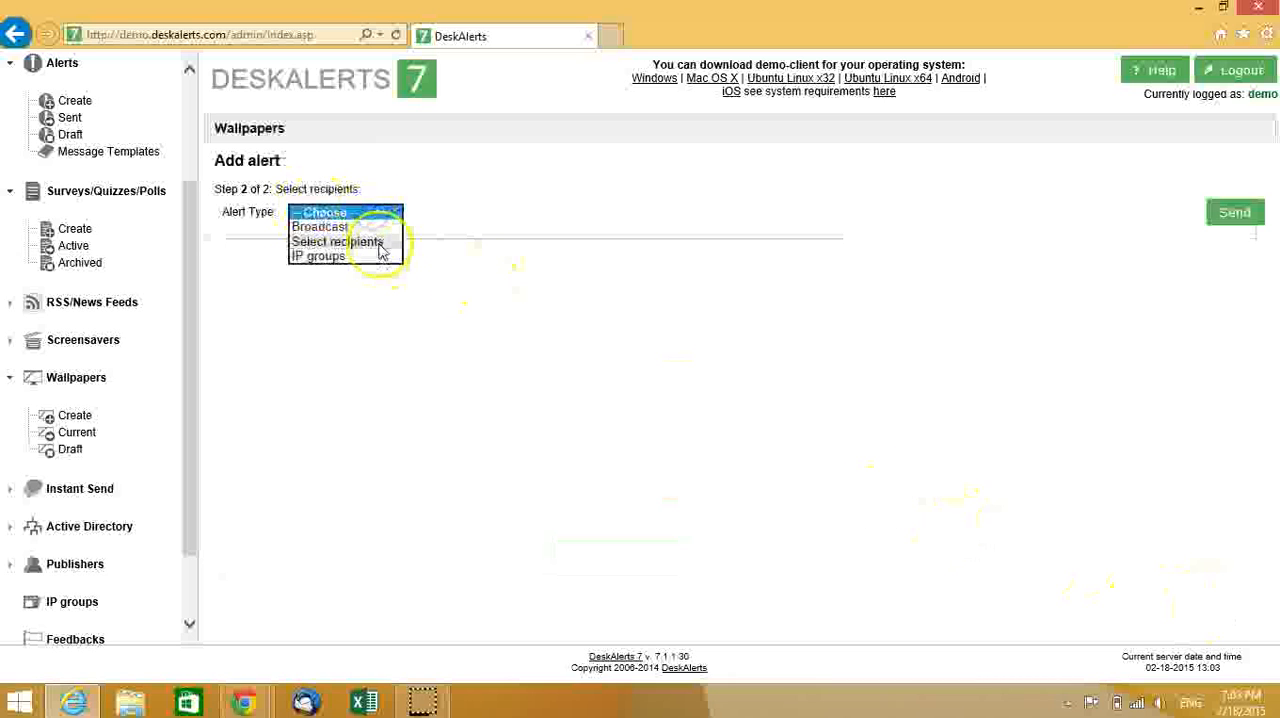
left_click(371, 243)
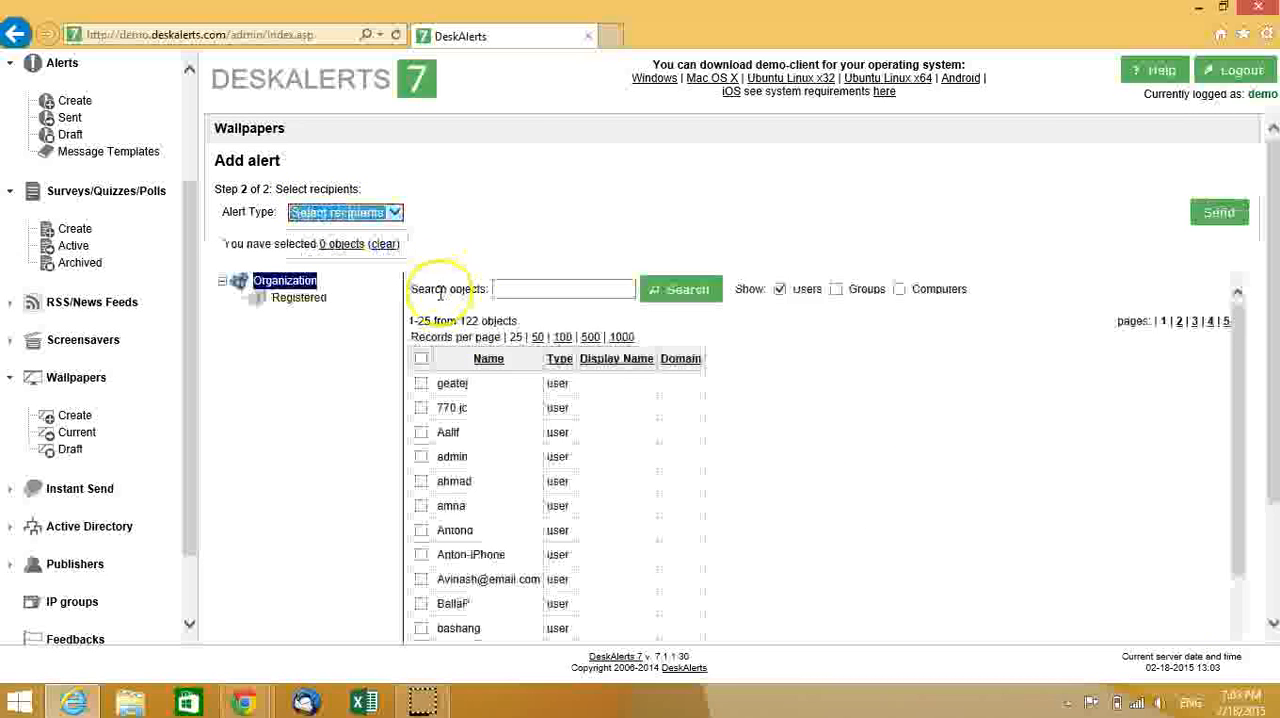
left_click(529, 289)
type("deskalerts")
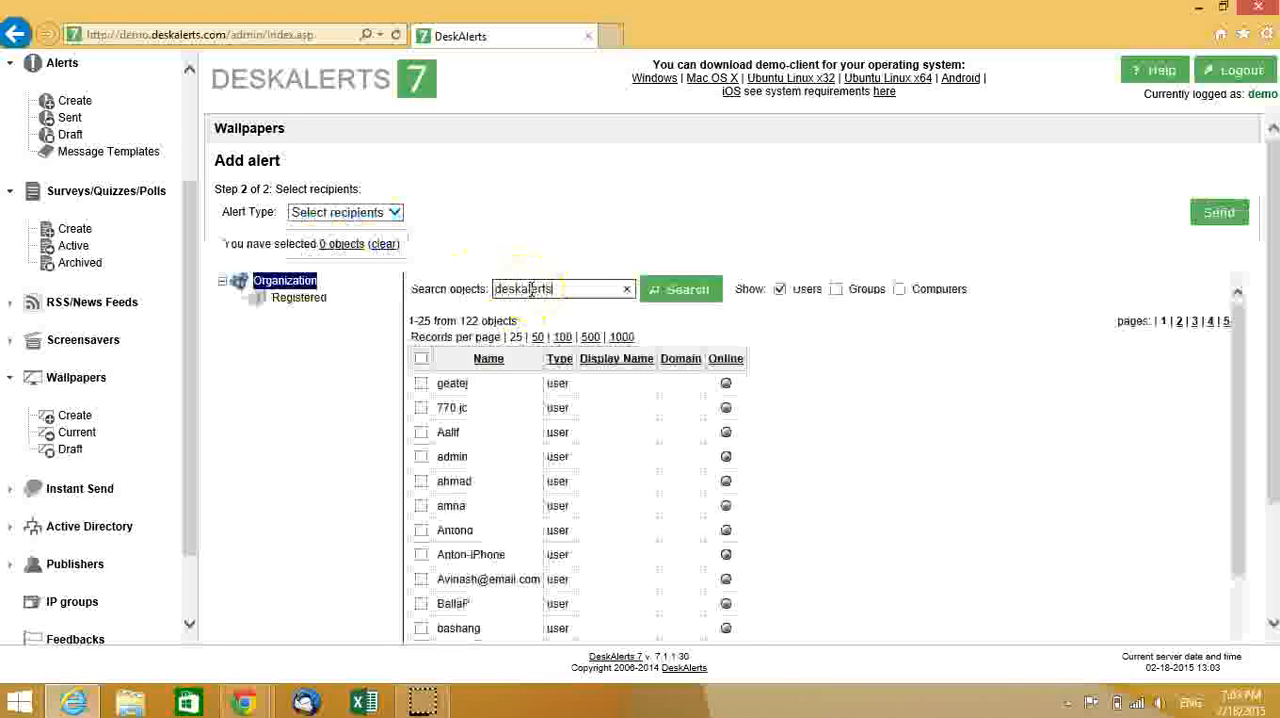
type("7")
left_click(694, 290)
left_click(421, 400)
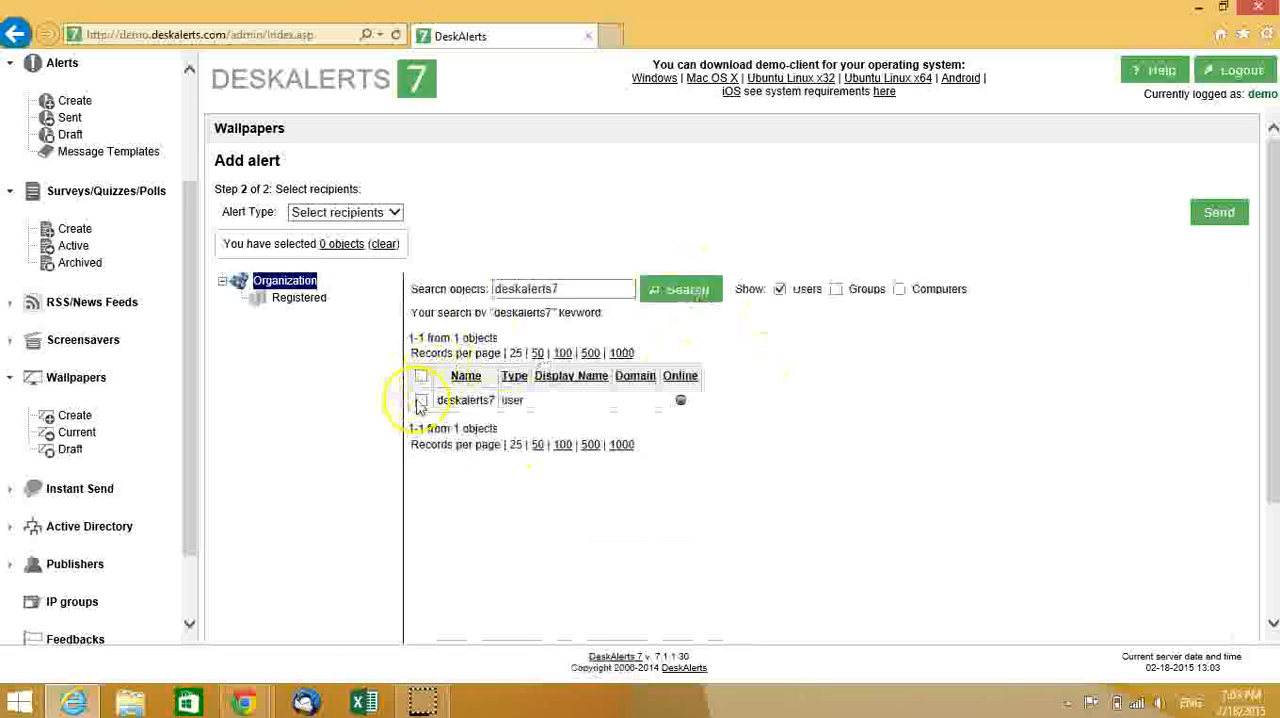
left_click(1219, 212)
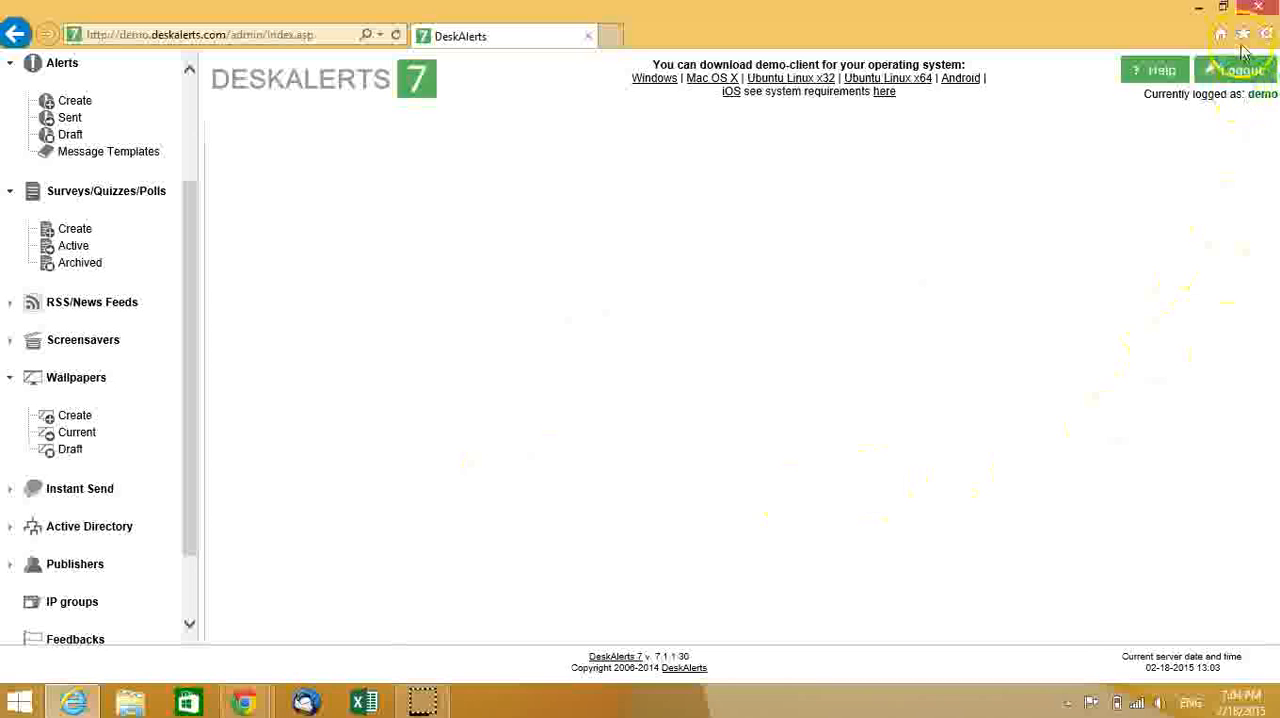
- Restore the browser to a smaller window, open the form for creating a screensaver, then widen and reposition the window over the desktop
left_click(1222, 9)
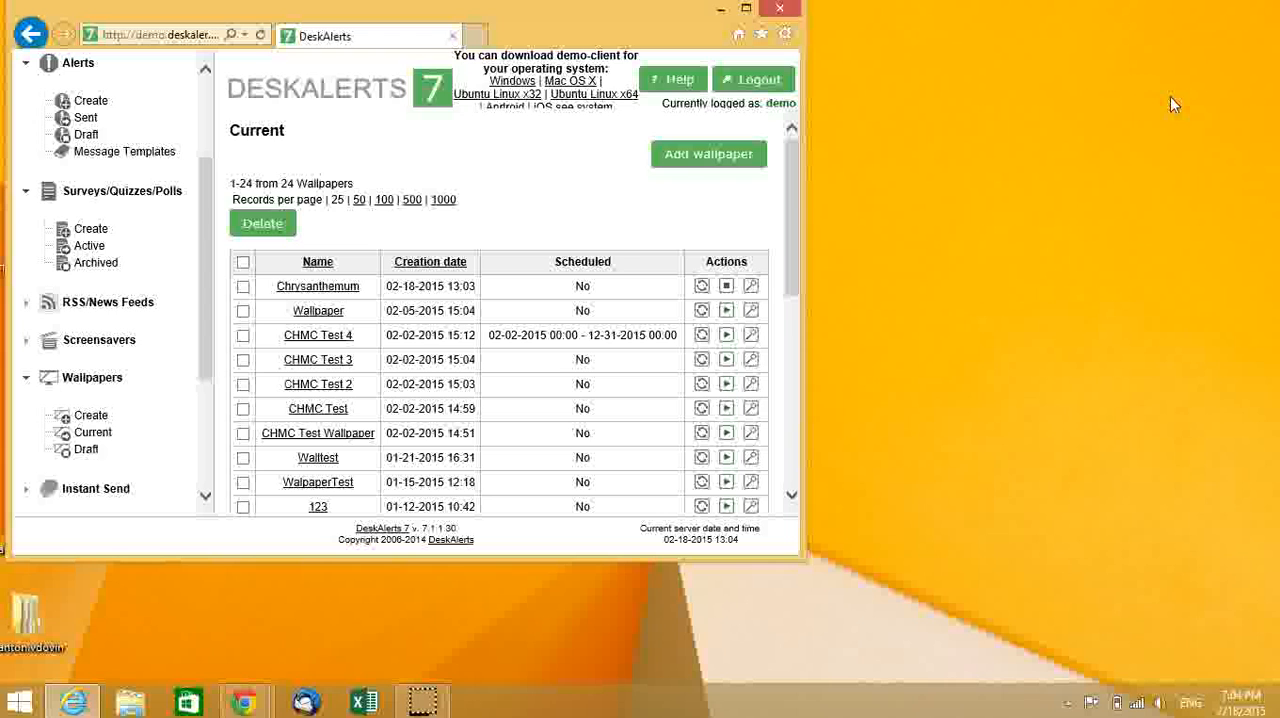
left_click(97, 345)
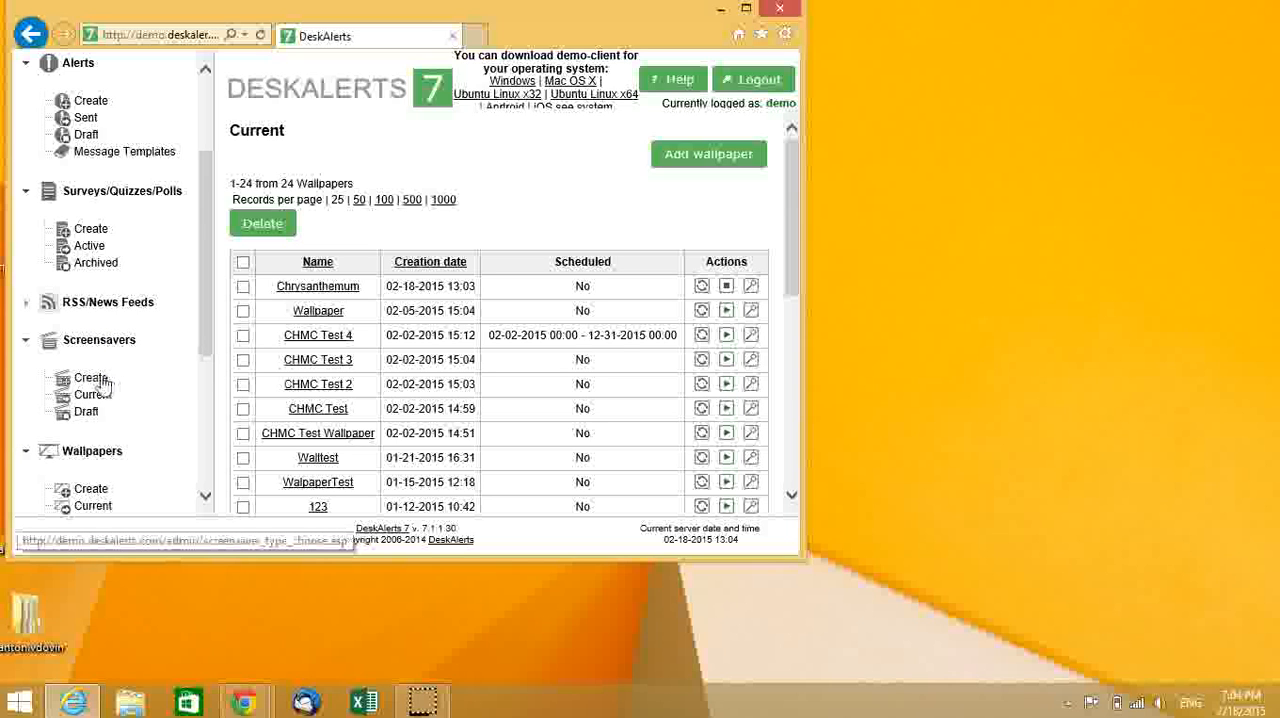
left_click(98, 382)
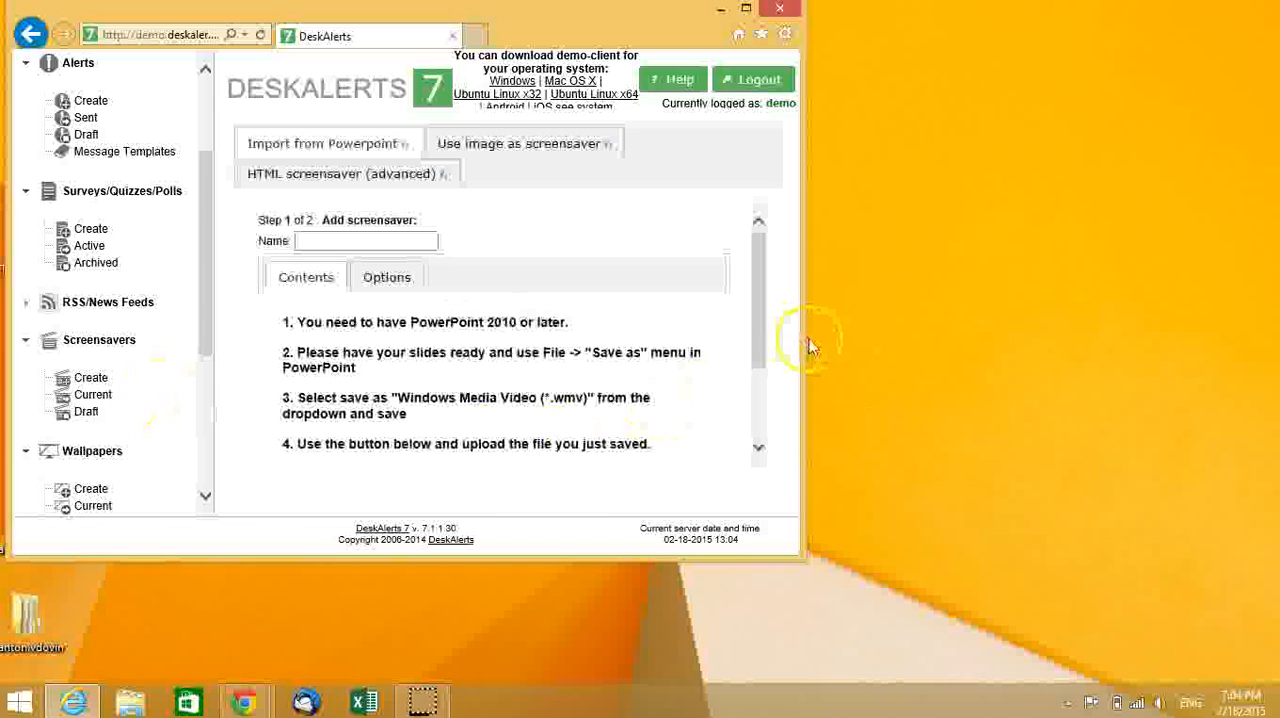
left_click_drag(805, 339, 997, 340)
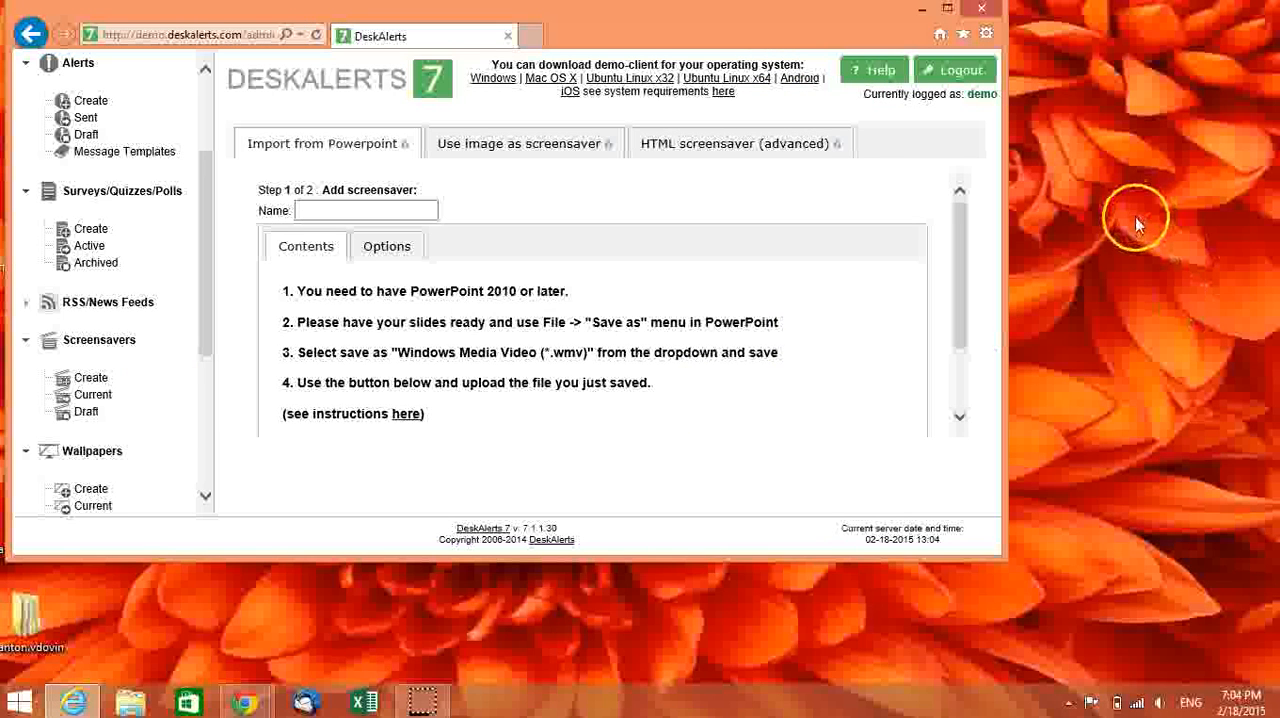
left_click_drag(773, 20, 812, 66)
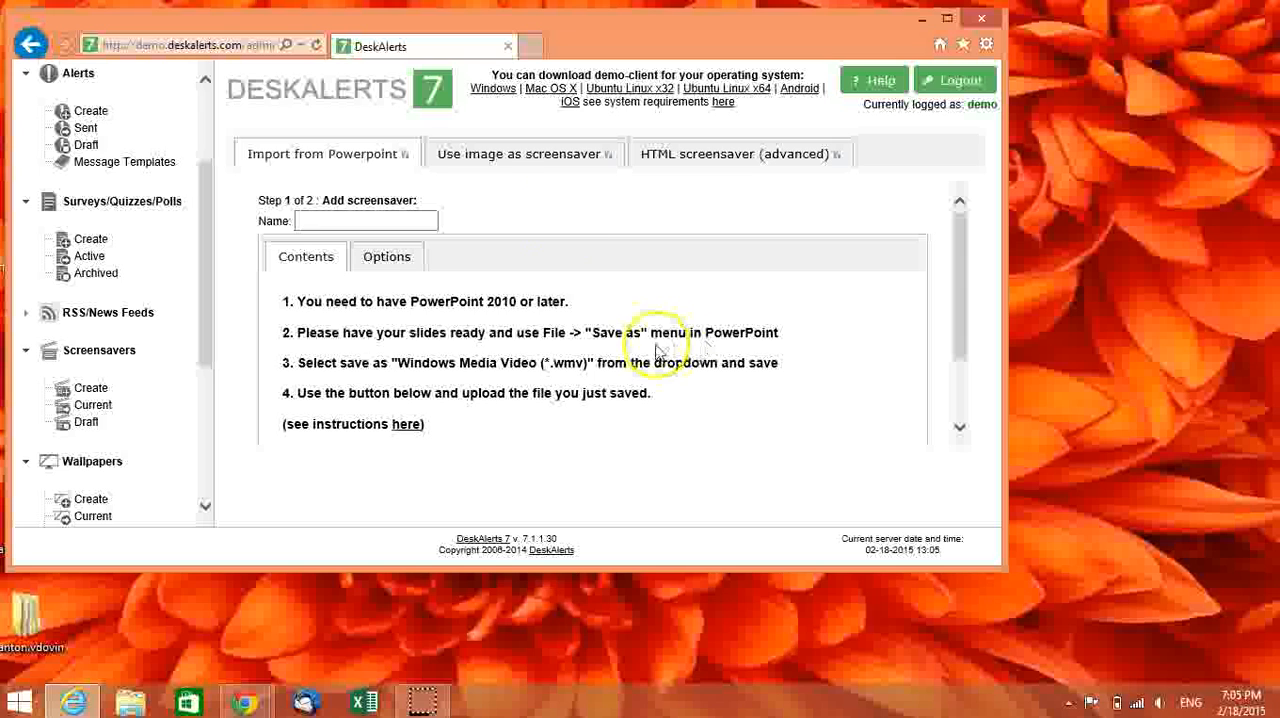
- Examine the image-based and advanced HTML screensaver creation options, viewing the HTML editor in a maximized window down to its save controls
left_click(508, 150)
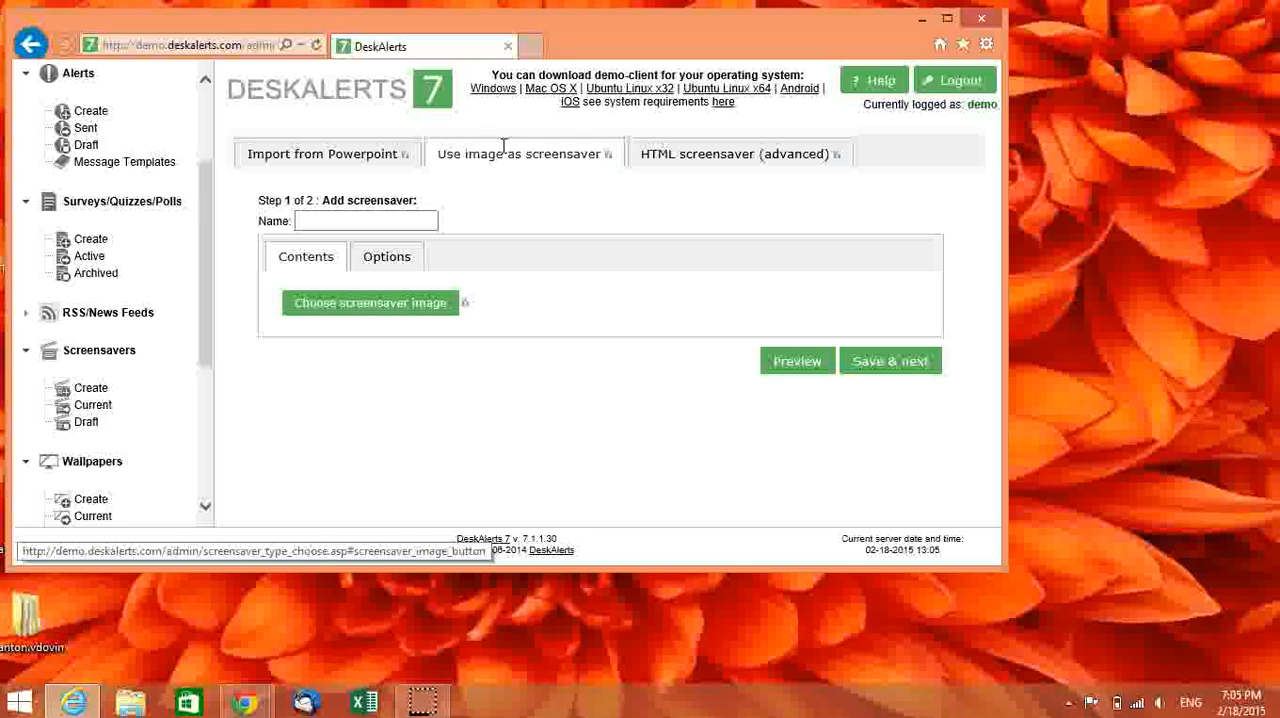
left_click(430, 314)
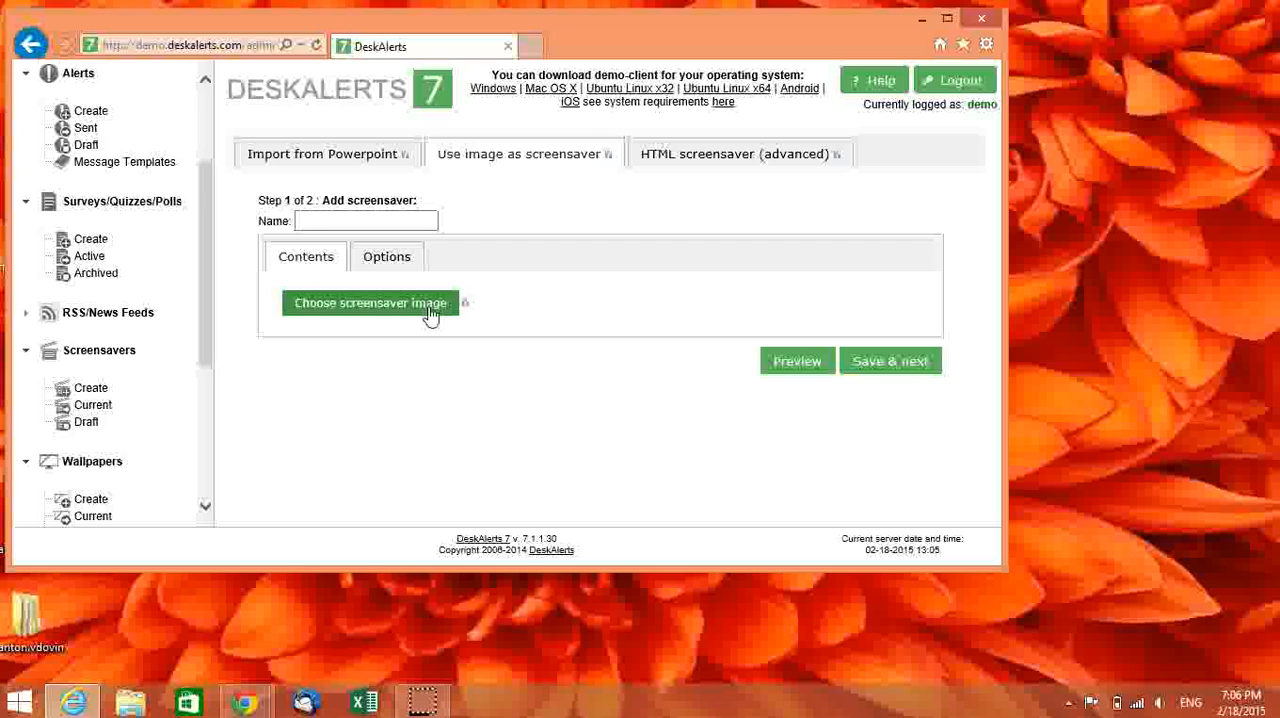
left_click(428, 311)
left_click(755, 158)
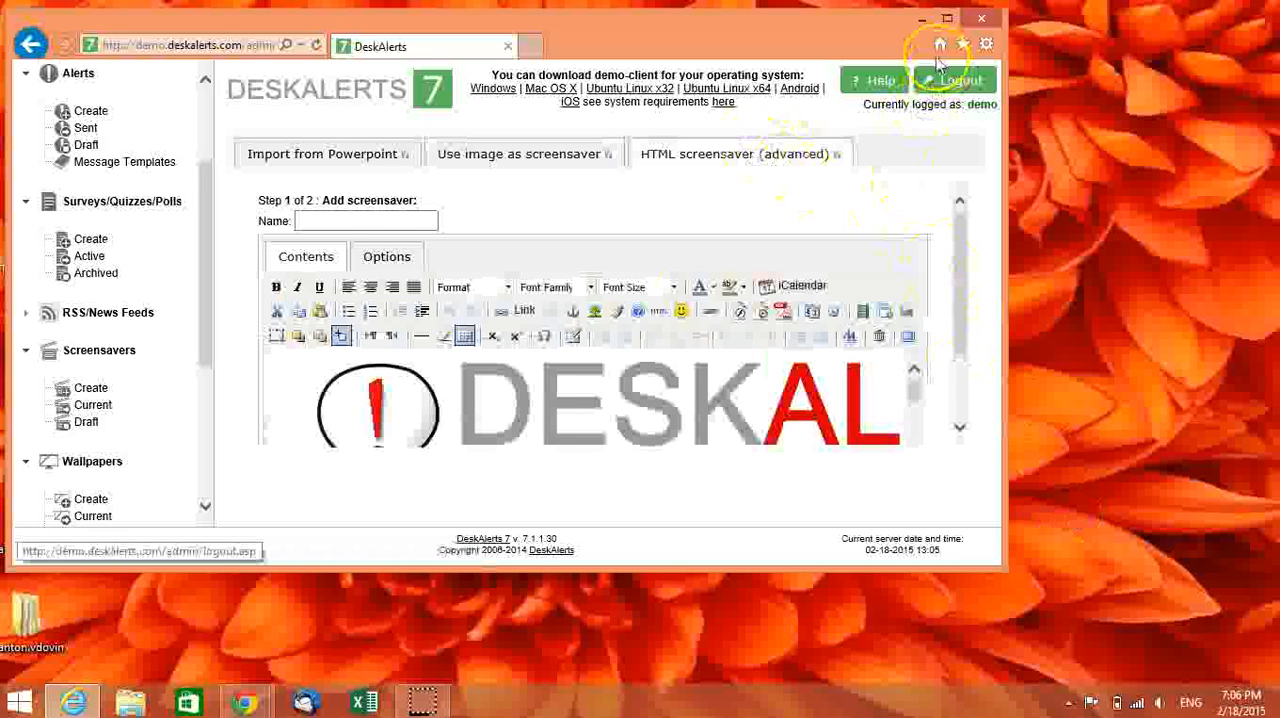
left_click(947, 18)
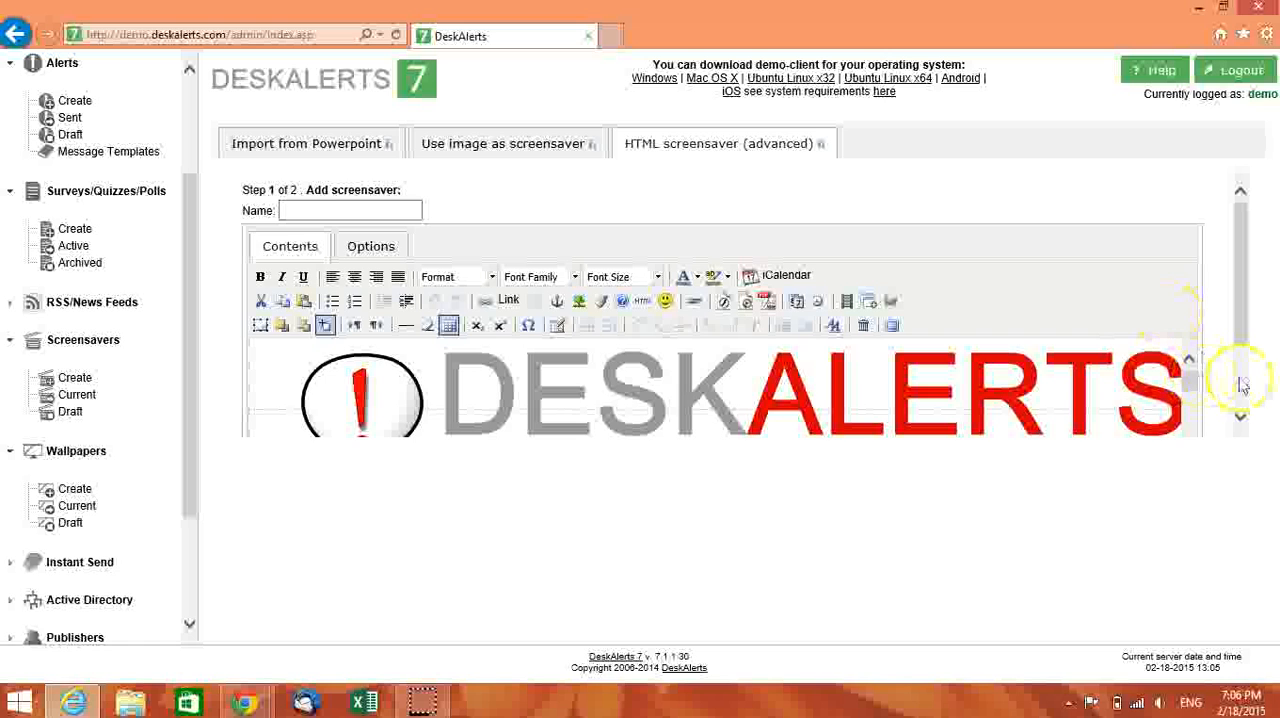
mouse_move(1237, 268)
left_mouse_down()
mouse_move(1262, 364)
mouse_move(1249, 257)
left_mouse_up()
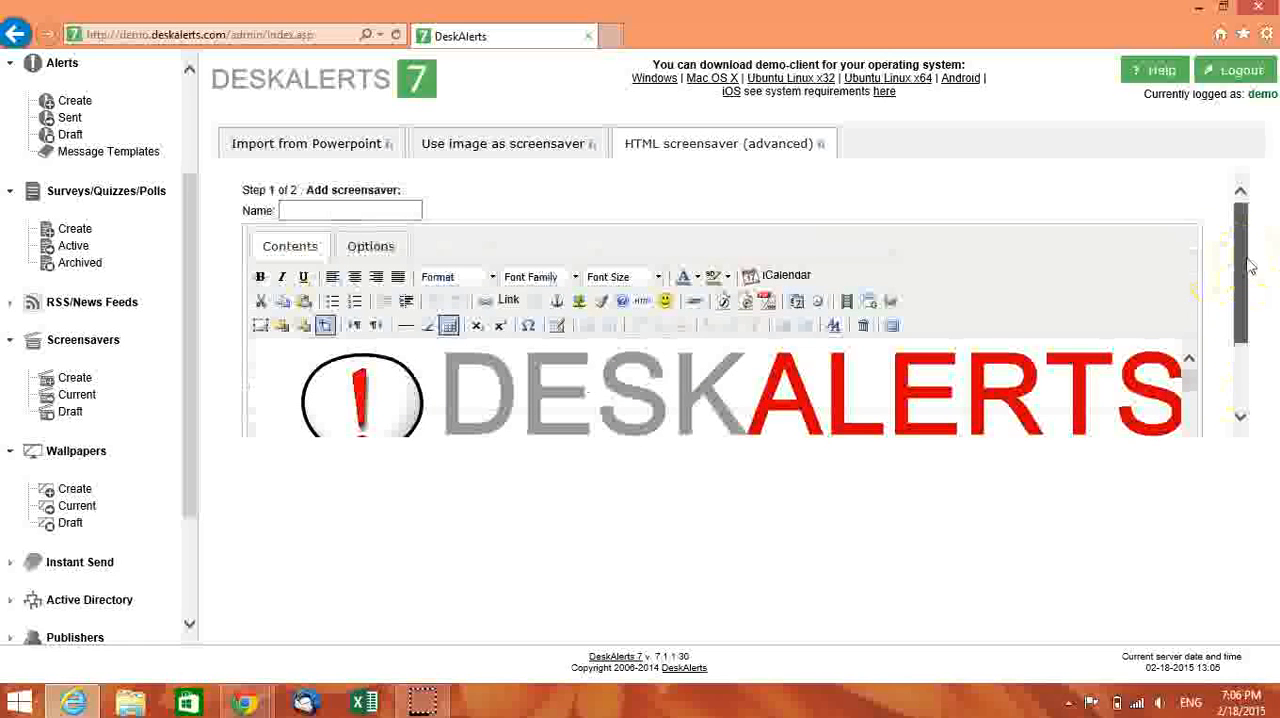
left_click_drag(1249, 265, 1249, 327)
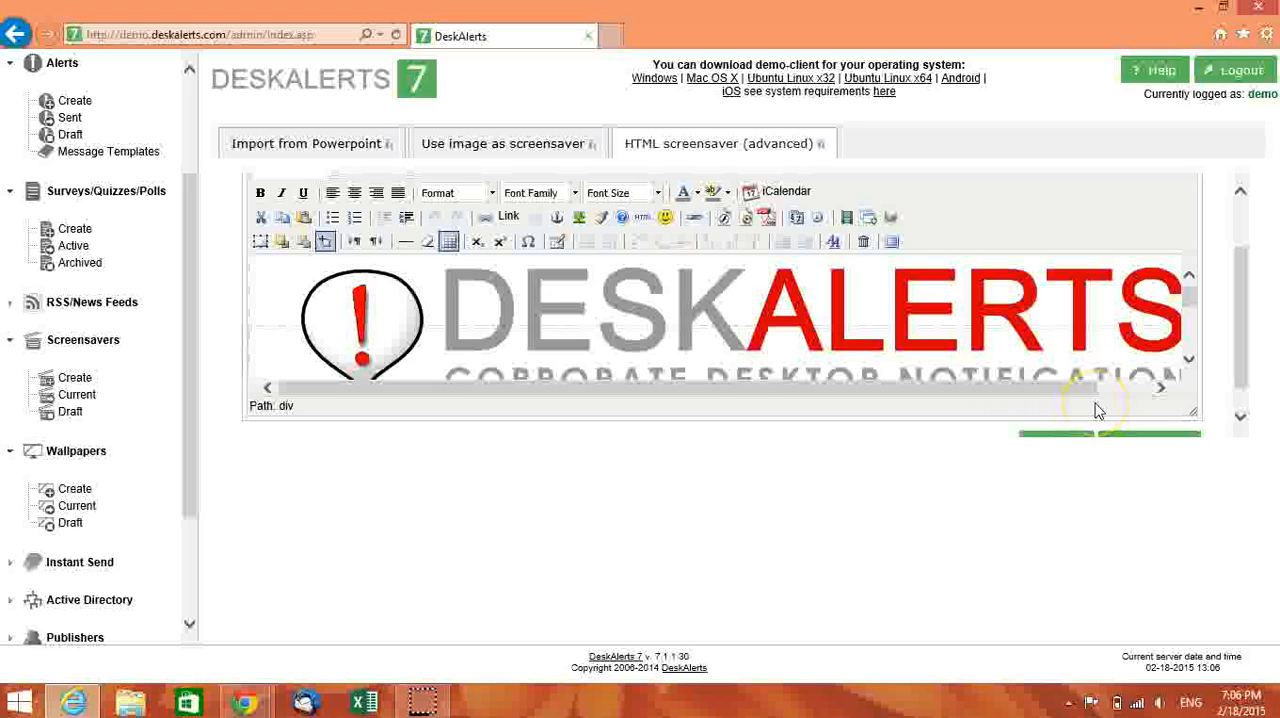
scroll(1246, 349, "down", 1)
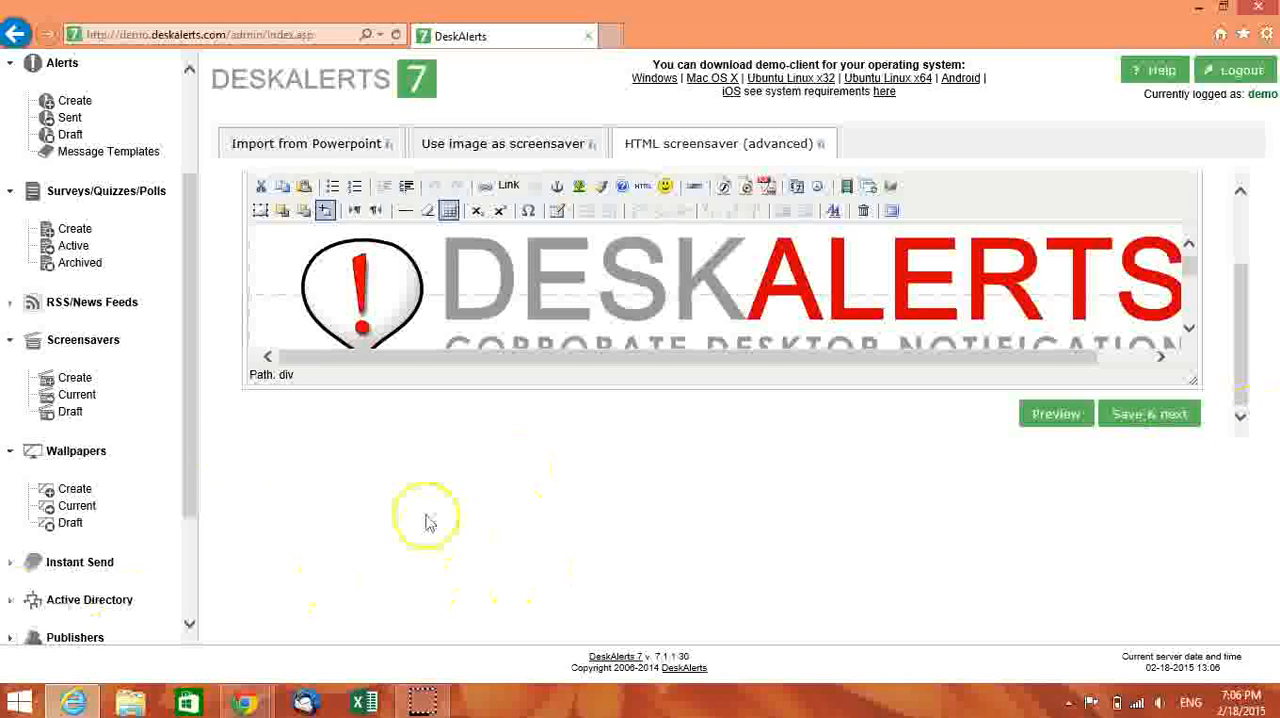
- View the list of publishers and their policy names, then open the list of policies
left_click_drag(185, 451, 200, 557)
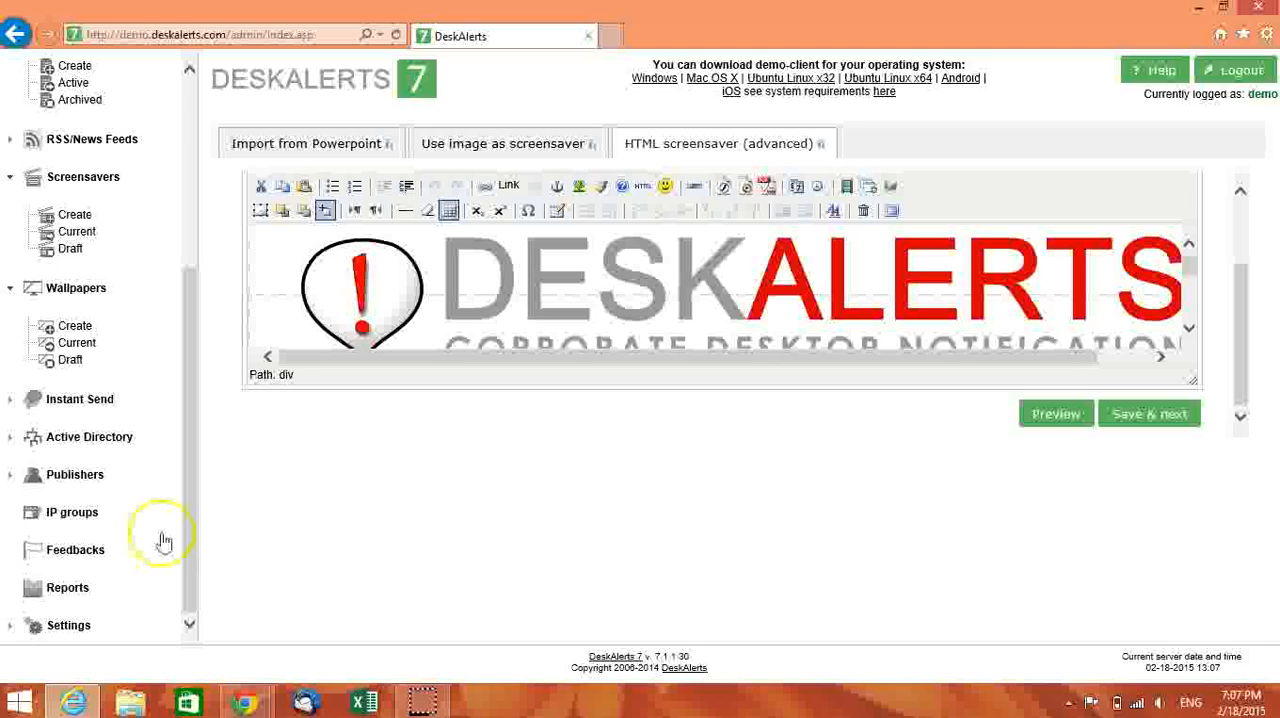
left_click(81, 481)
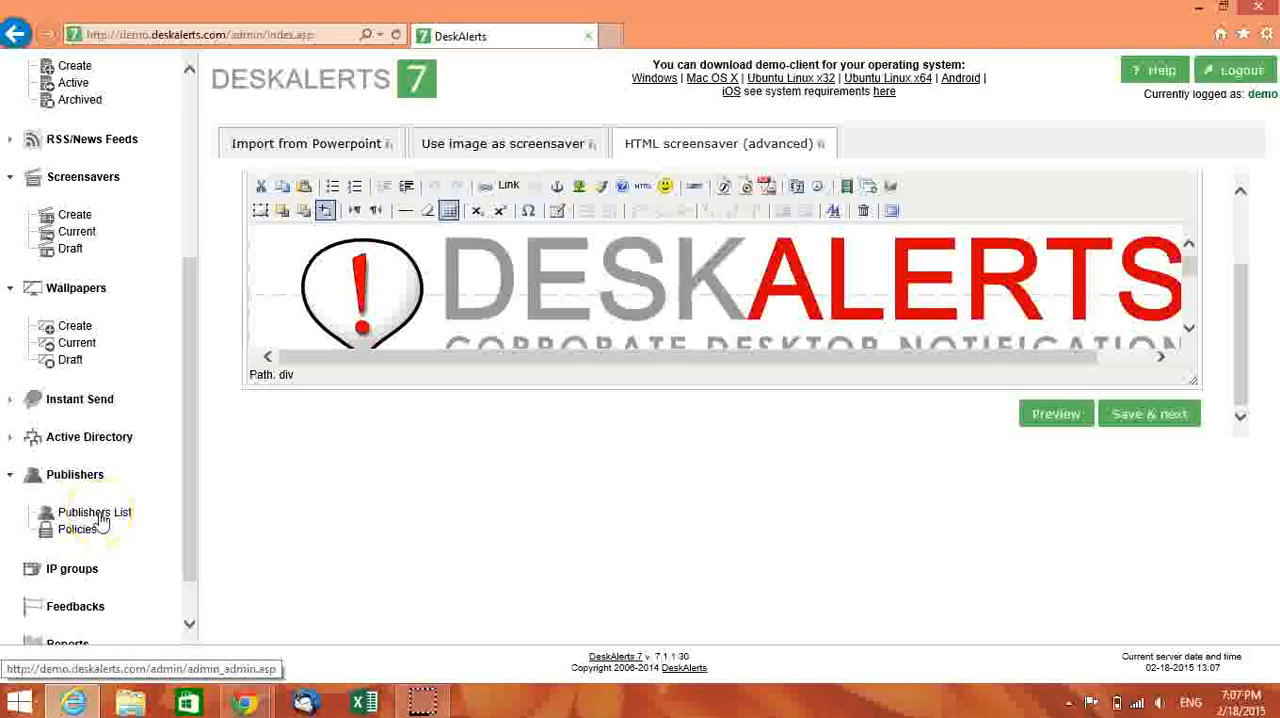
left_click(100, 516)
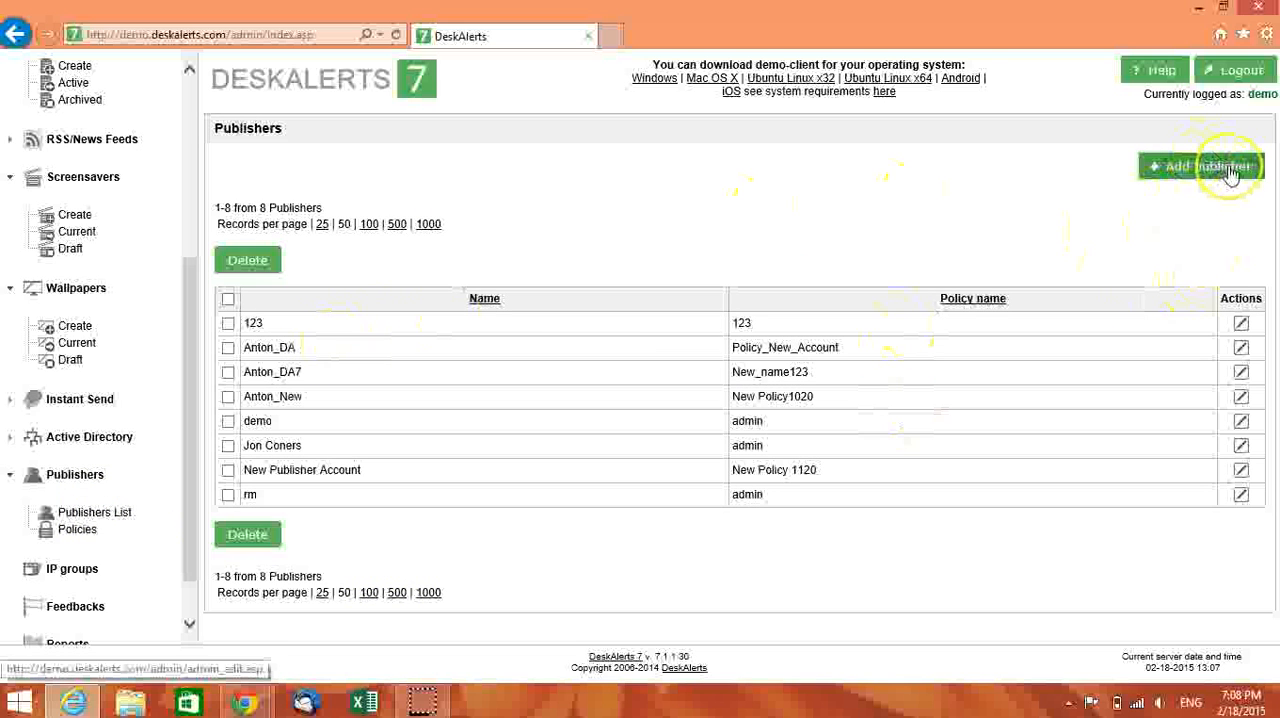
left_click(93, 537)
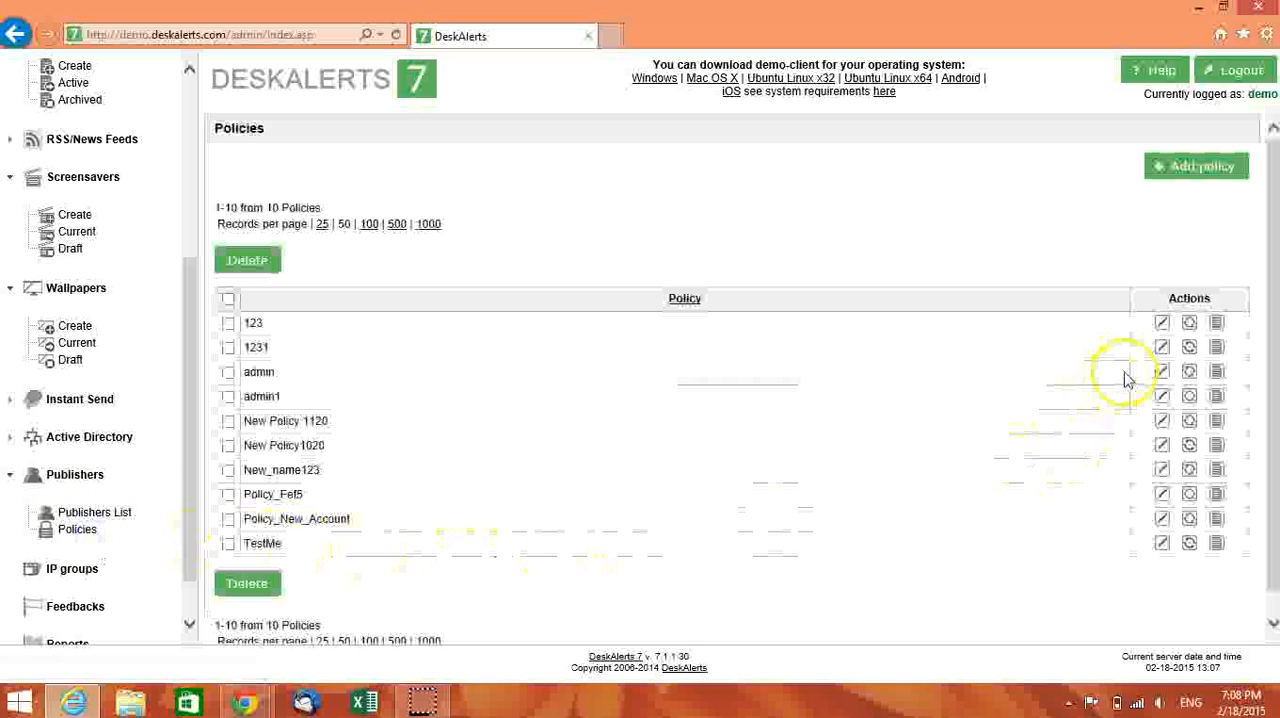
- Start a new policy named "Publisher7" and set its role to Publisher
left_click(1205, 167)
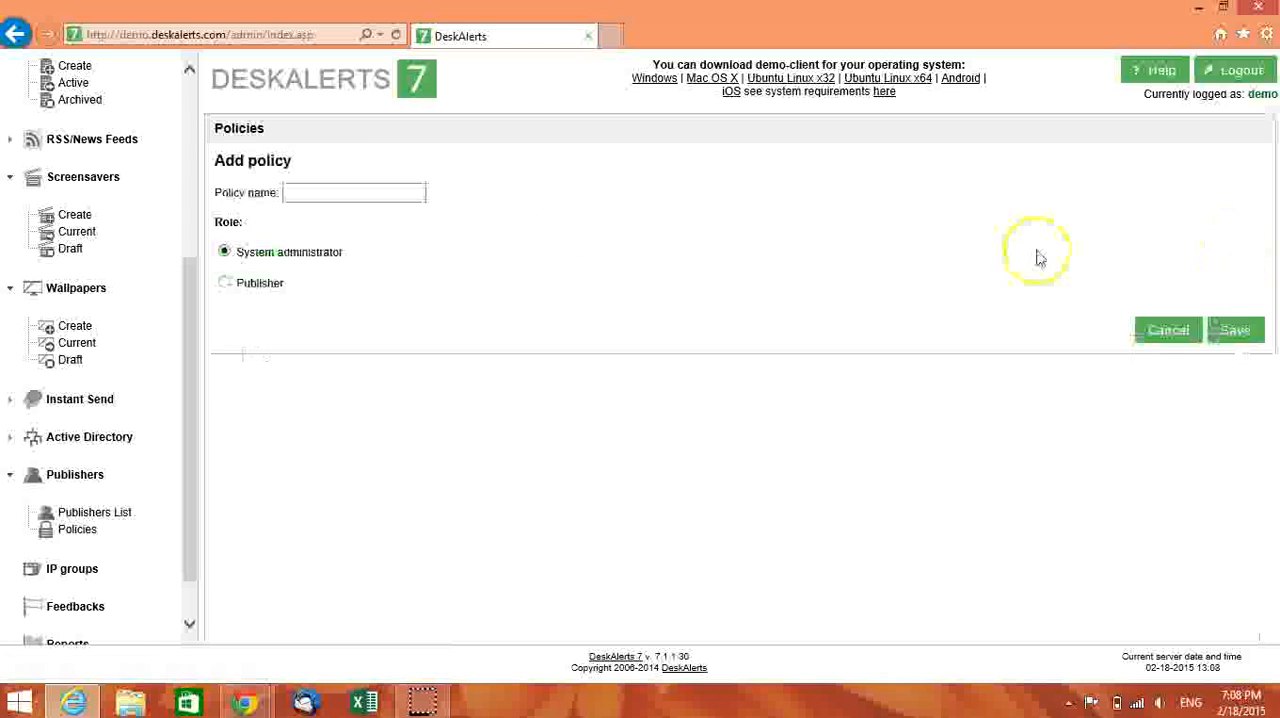
left_click(317, 196)
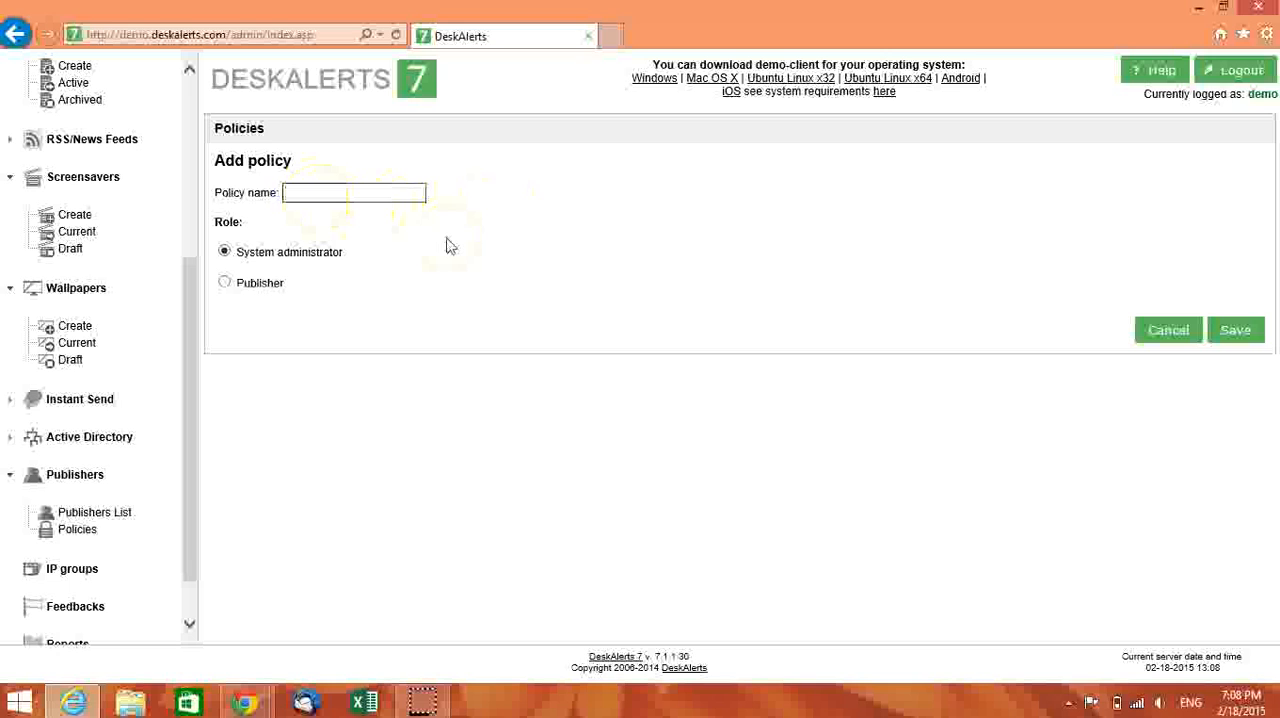
left_click_drag(275, 293, 311, 325)
key("ctrl+c")
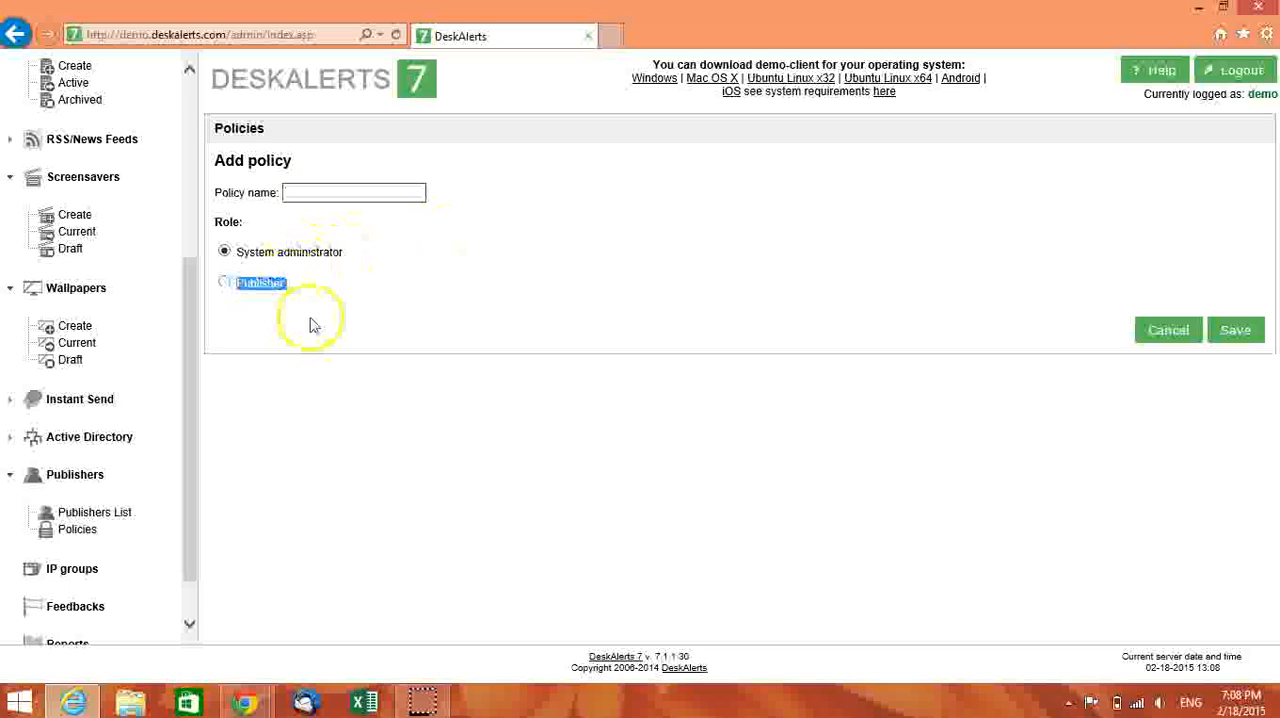
left_click(346, 196)
key("ctrl+v")
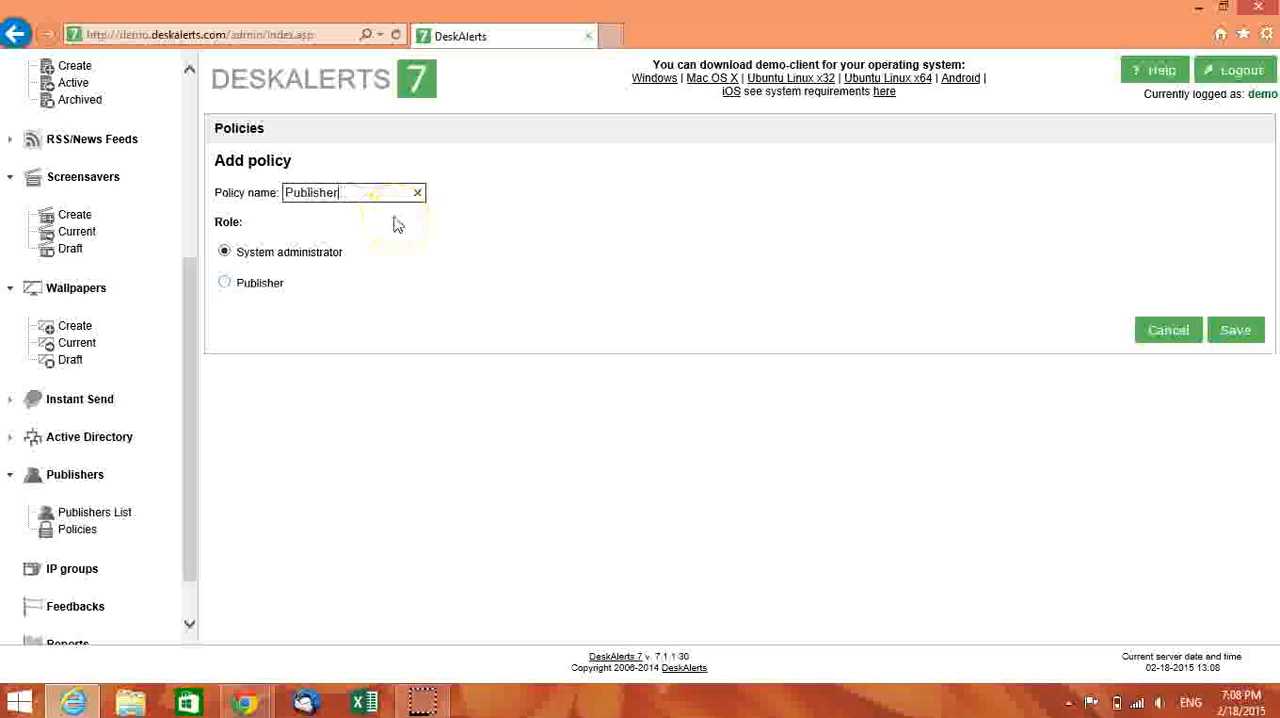
left_click(224, 284)
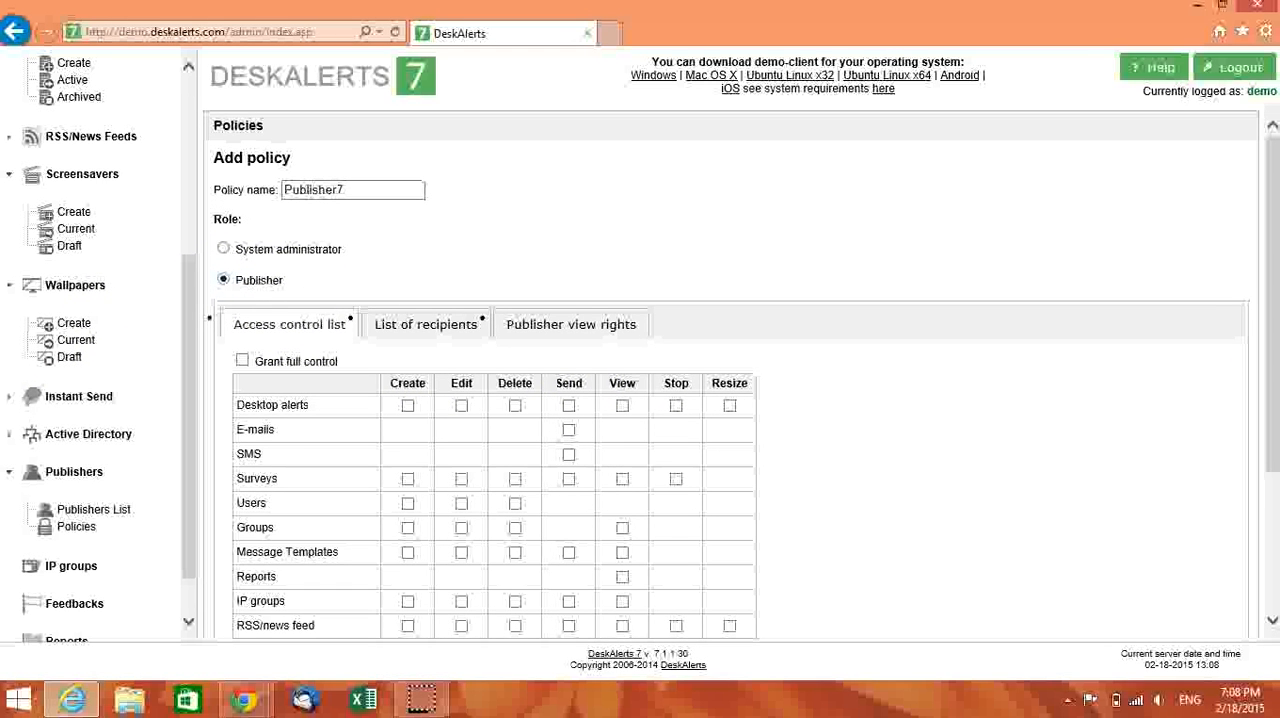
- Grant the policy Create, Send and View for Desktop alerts, View for Reports, and Create and Edit for Users
scroll(1265, 400, "down", 3)
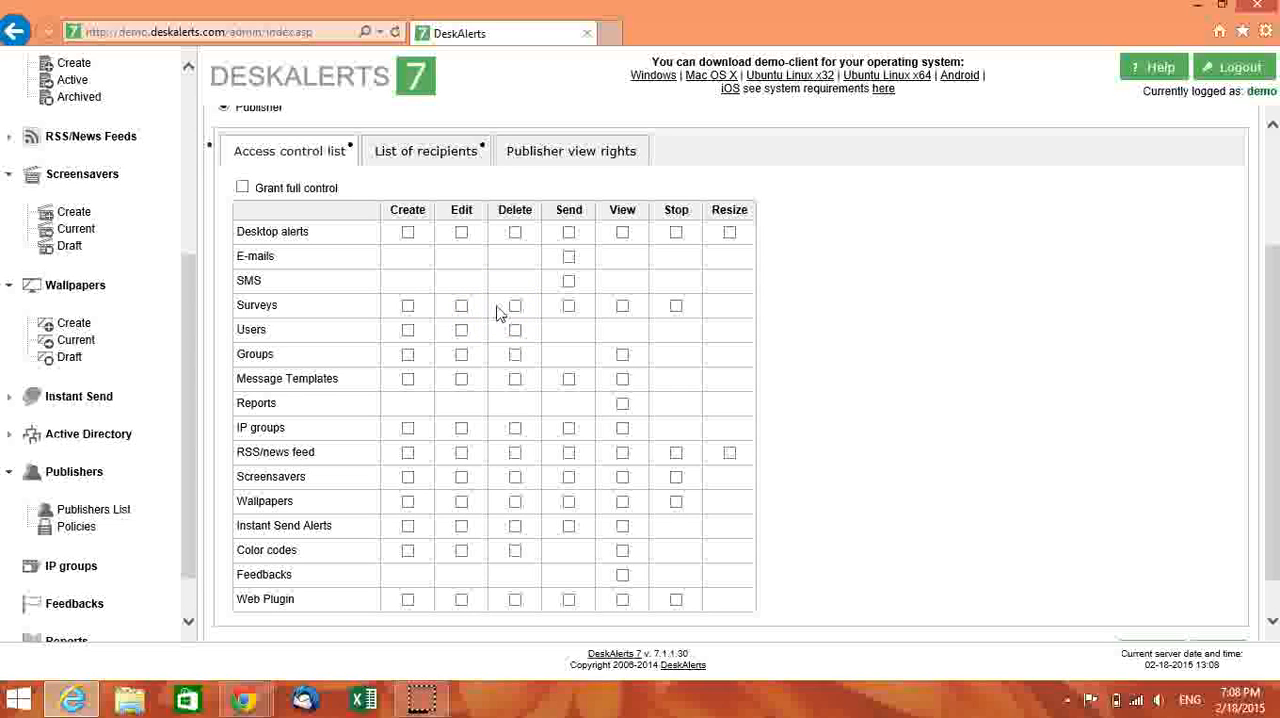
left_click(407, 233)
left_click(568, 233)
left_click(622, 233)
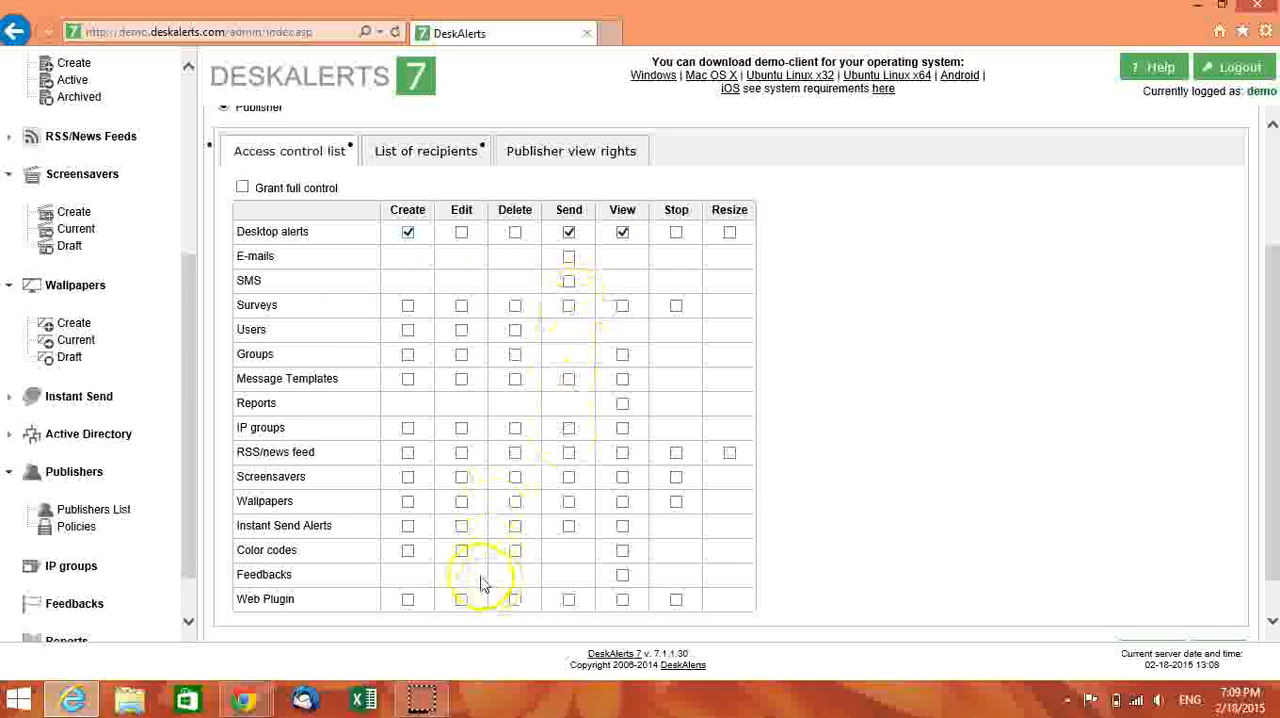
left_click(622, 404)
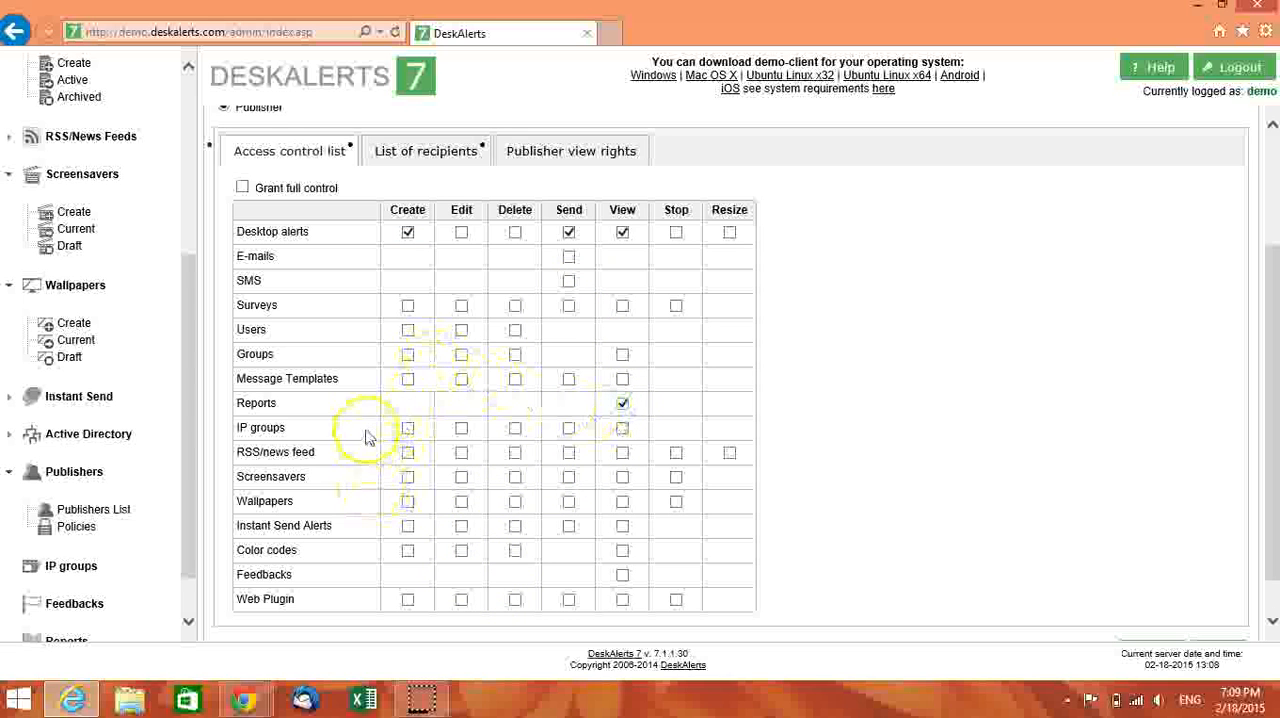
left_click(407, 331)
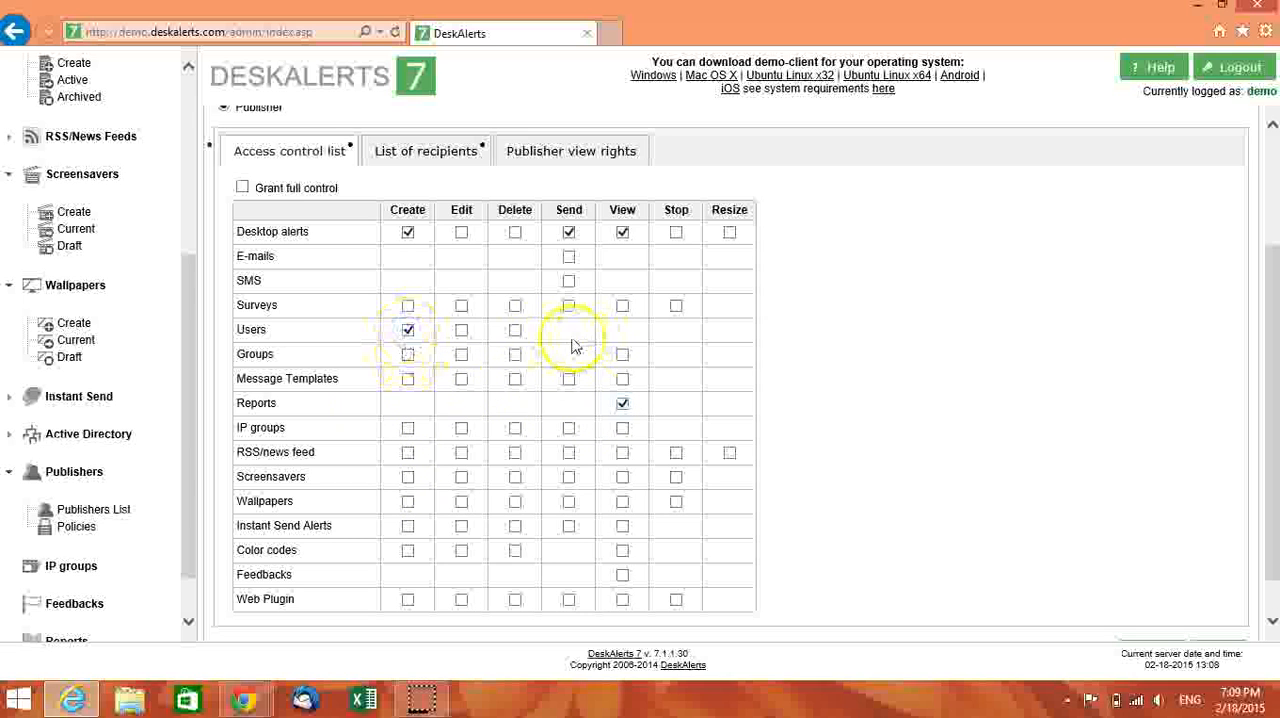
left_click(461, 330)
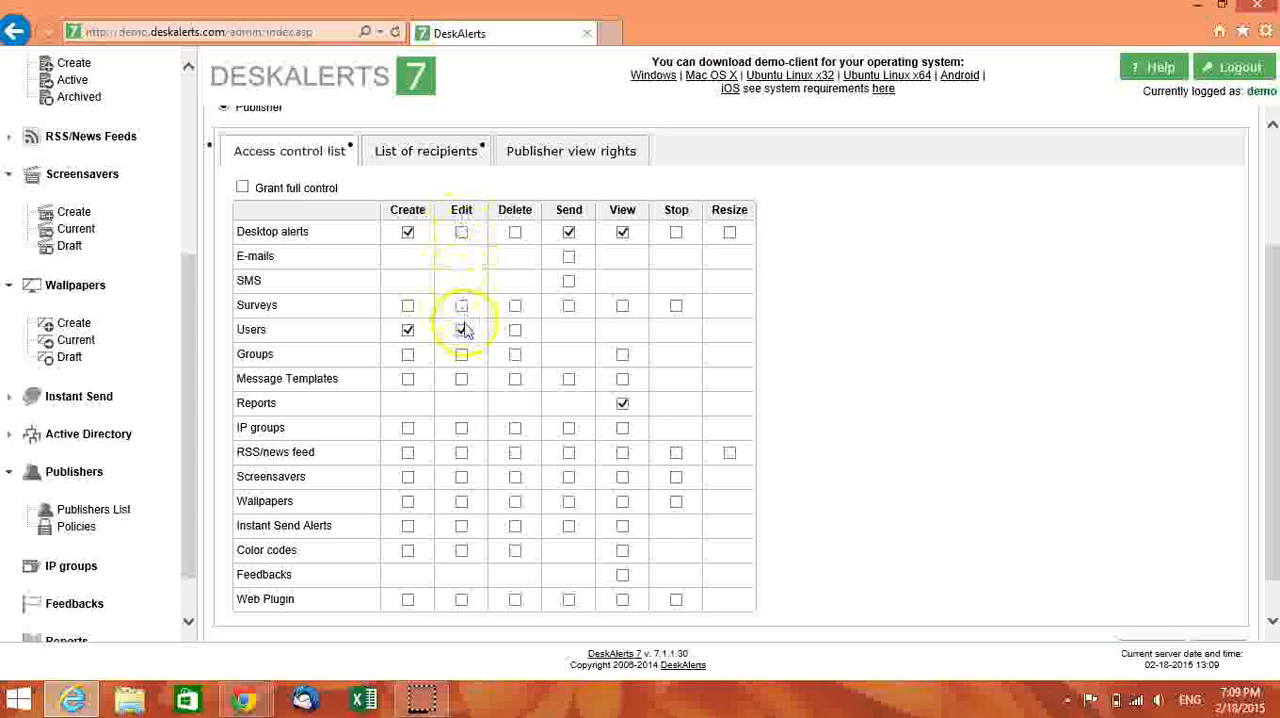
- Grant the policy Send for E-mails and SMS, View for Feedbacks, and Create, Edit and View for Message Templates
left_click(568, 257)
left_click(570, 281)
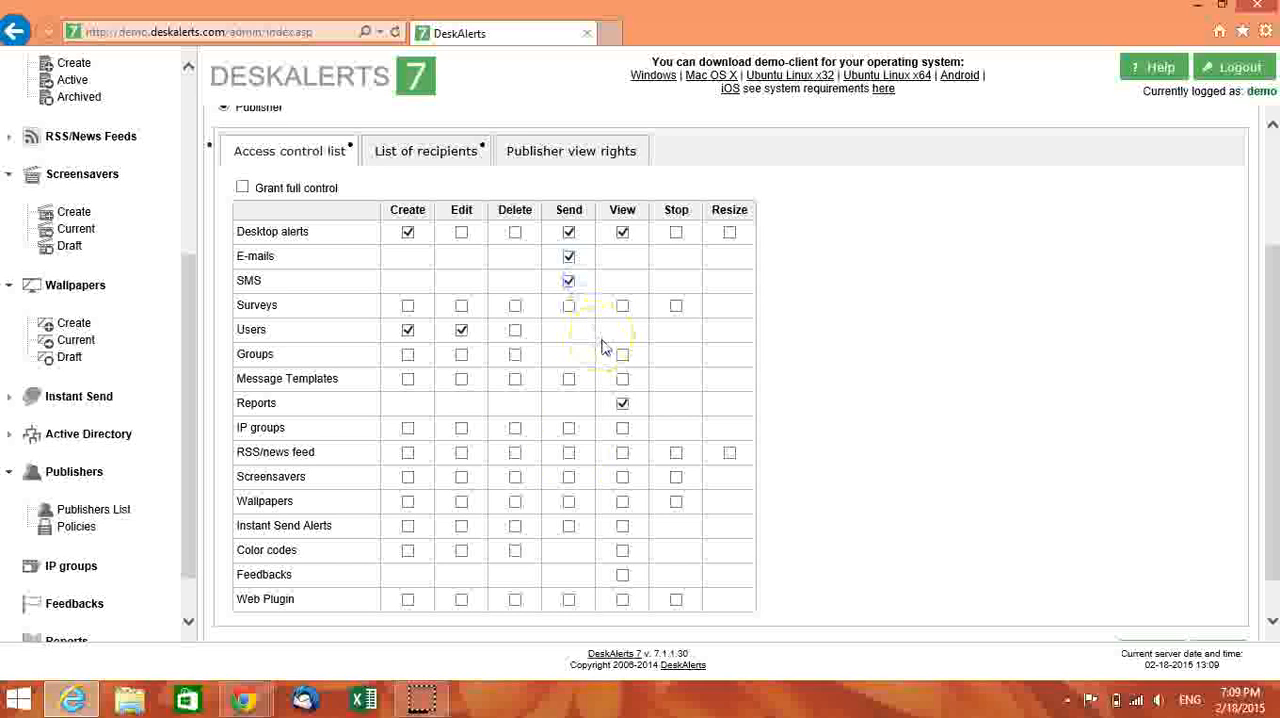
left_click(622, 576)
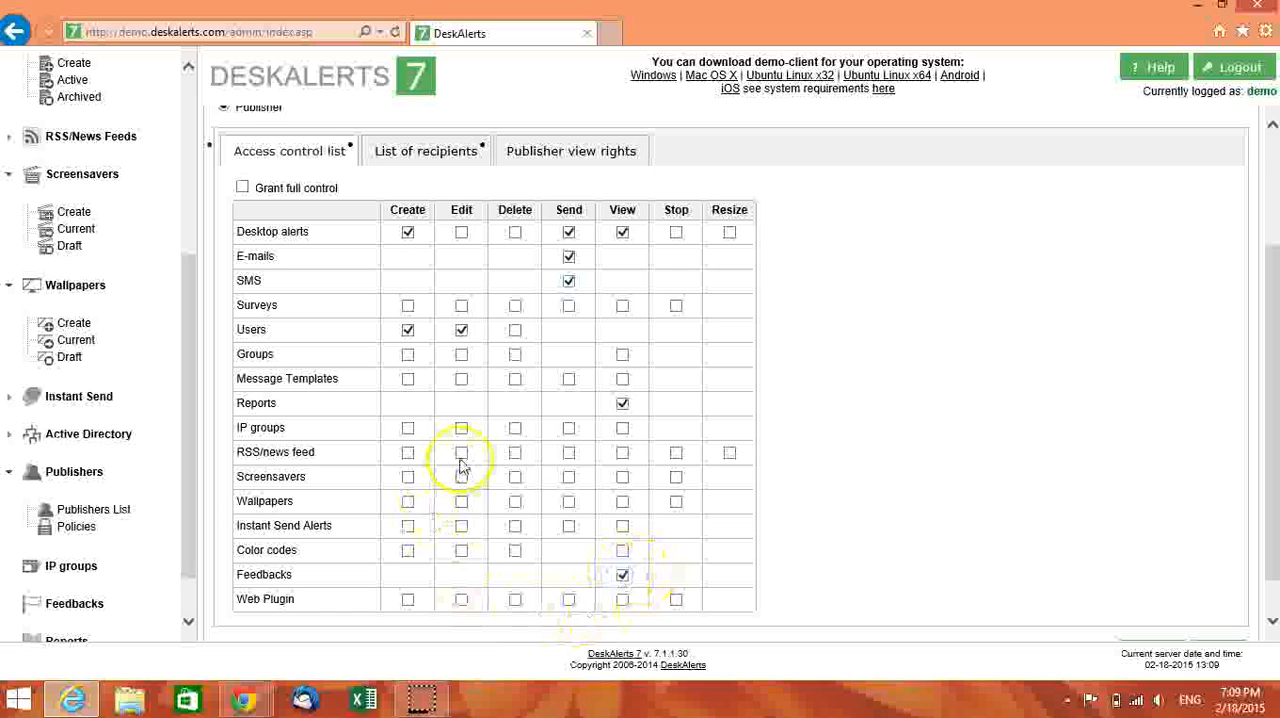
left_click(407, 379)
left_click(461, 379)
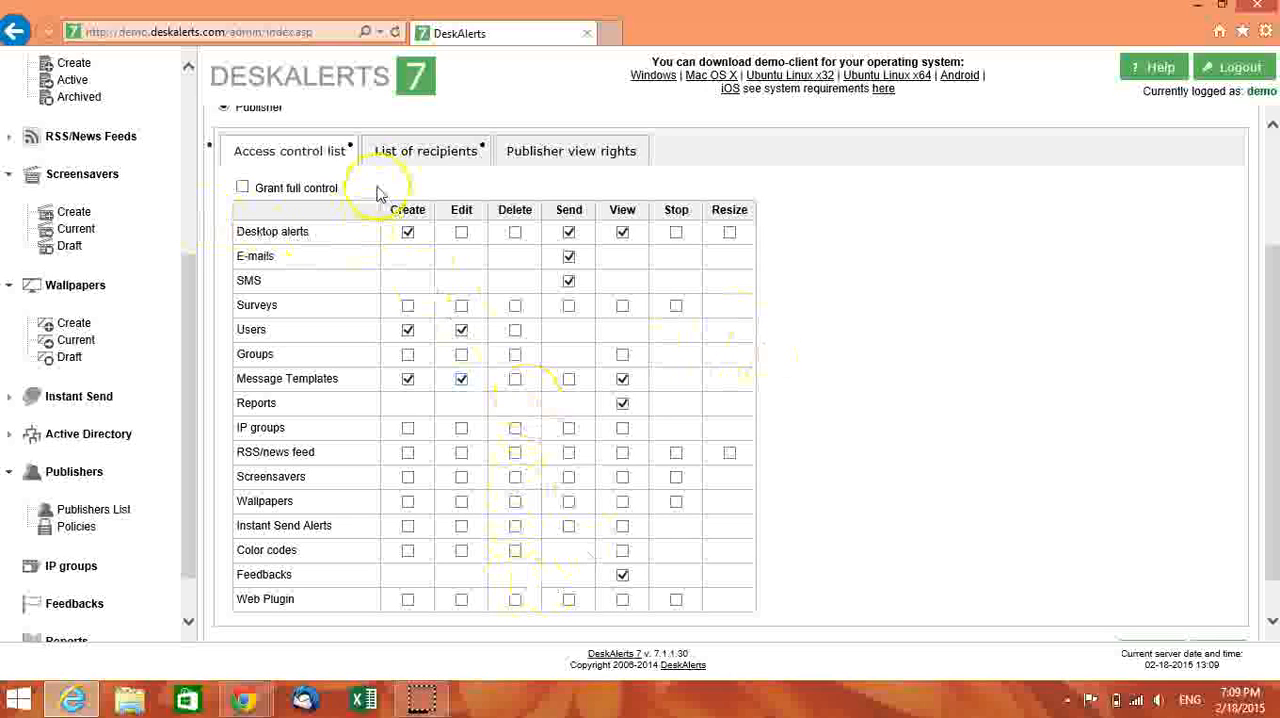
- Limit the policy to specified recipients only and add the third through seventh listed users as recipients
left_click(425, 151)
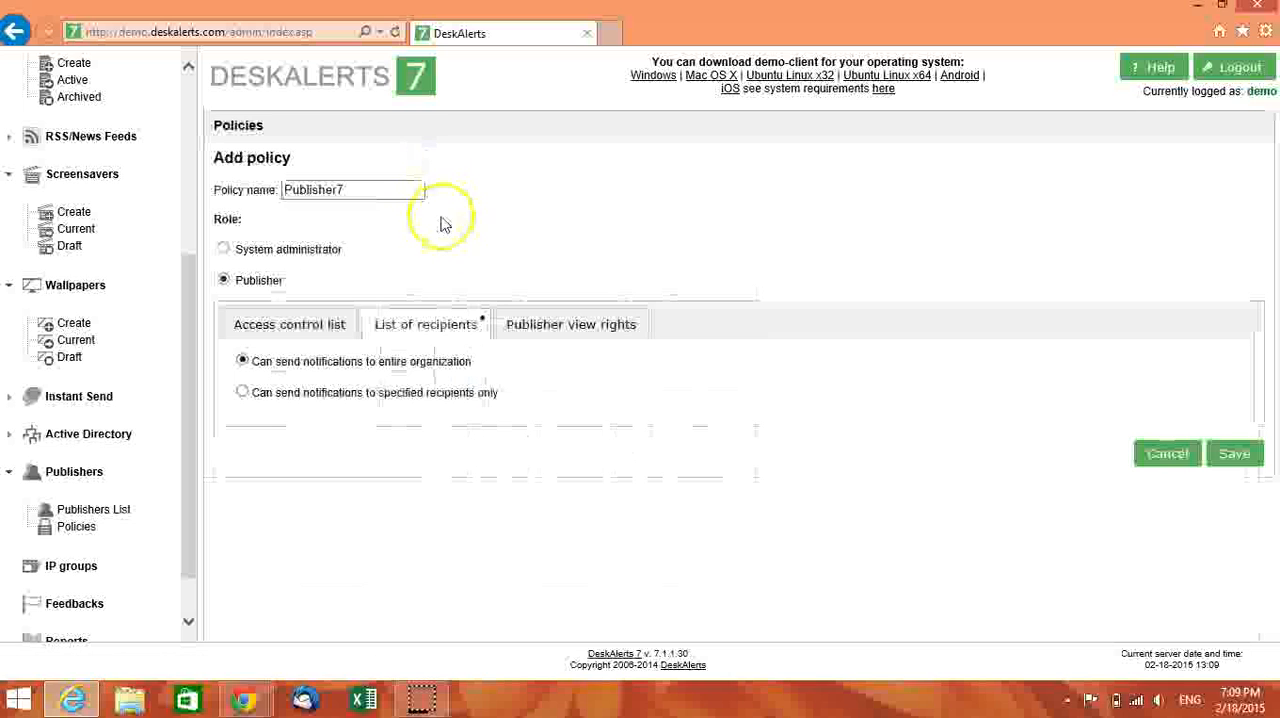
left_click(242, 392)
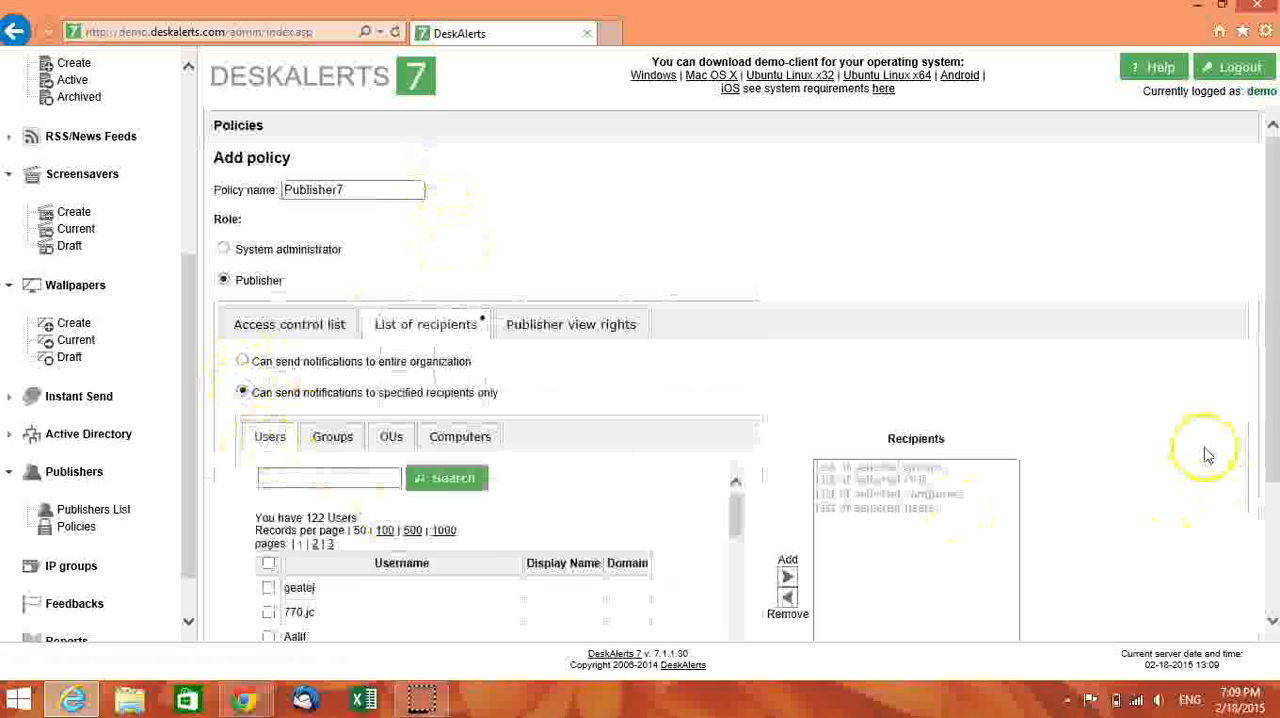
left_click_drag(1273, 398, 1275, 525)
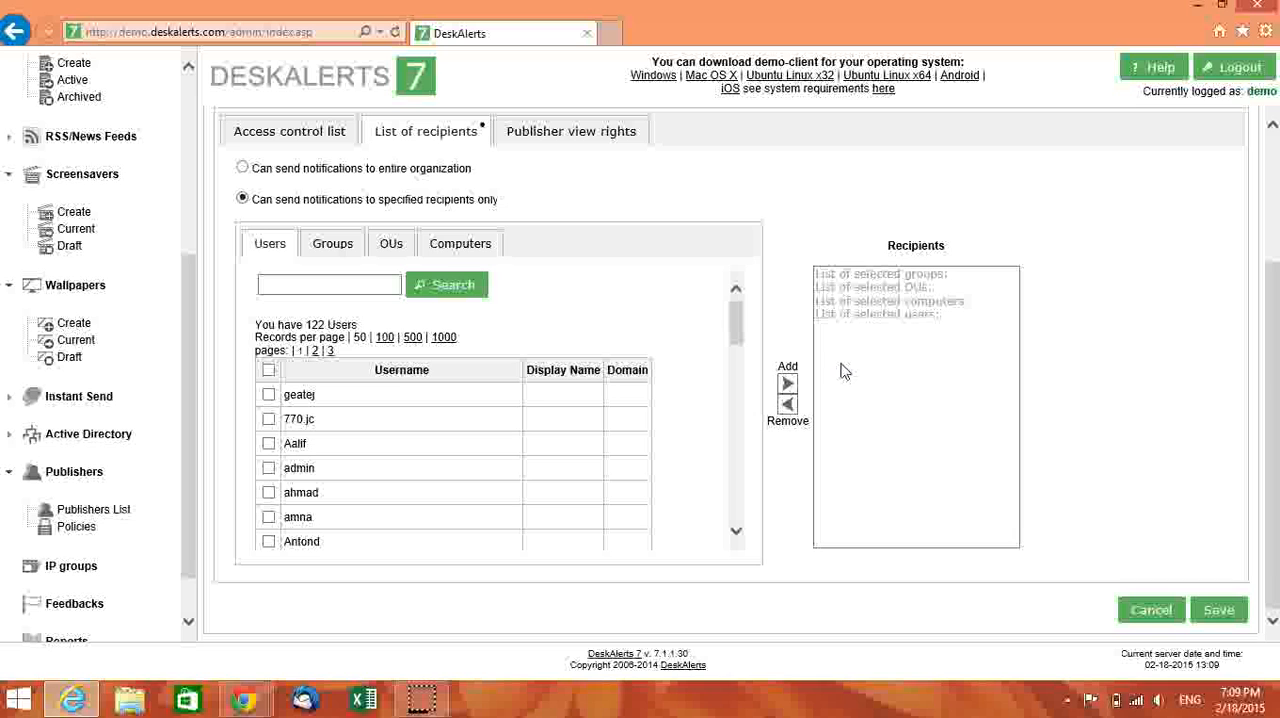
left_click(268, 517)
left_click(268, 492)
left_click(268, 443)
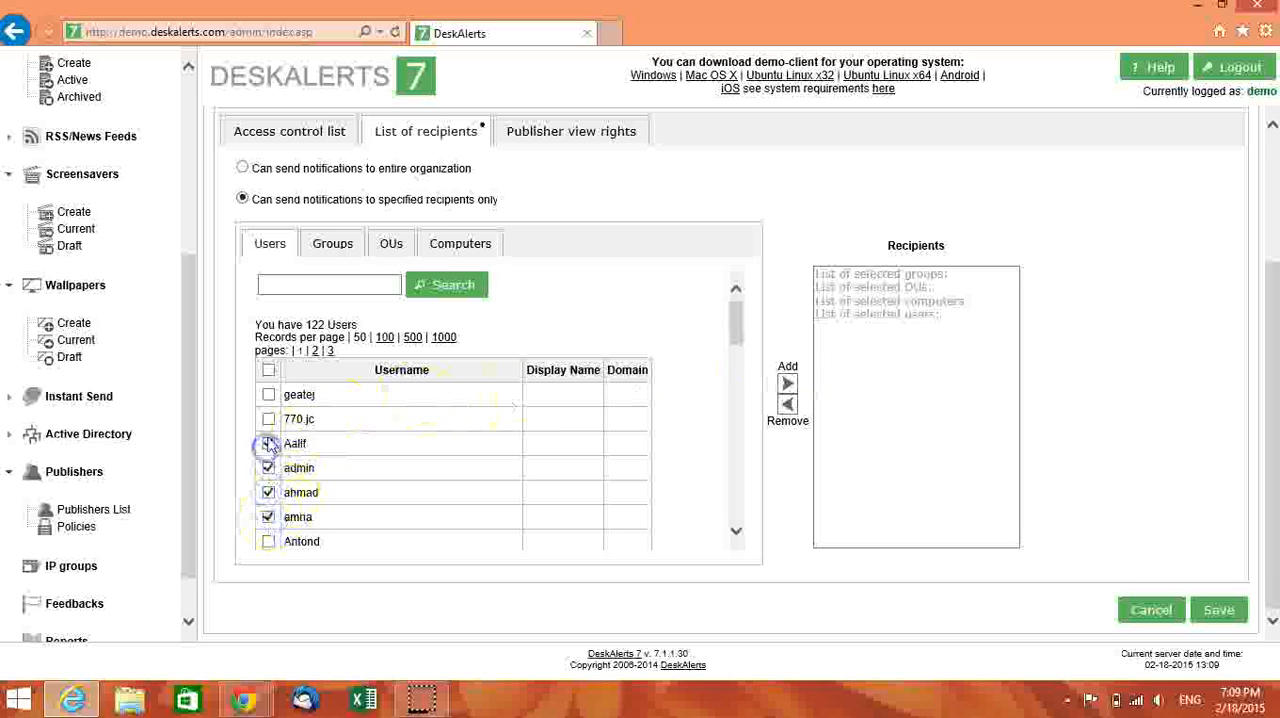
left_click(268, 541)
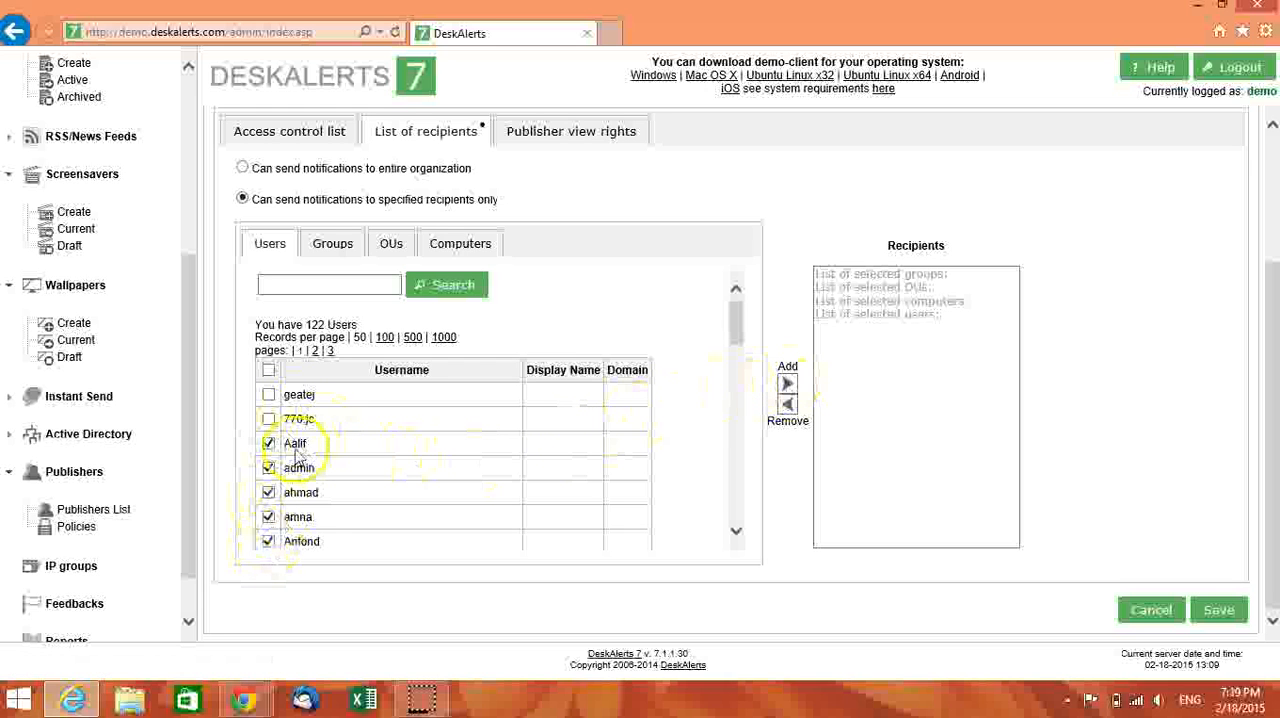
left_click(788, 386)
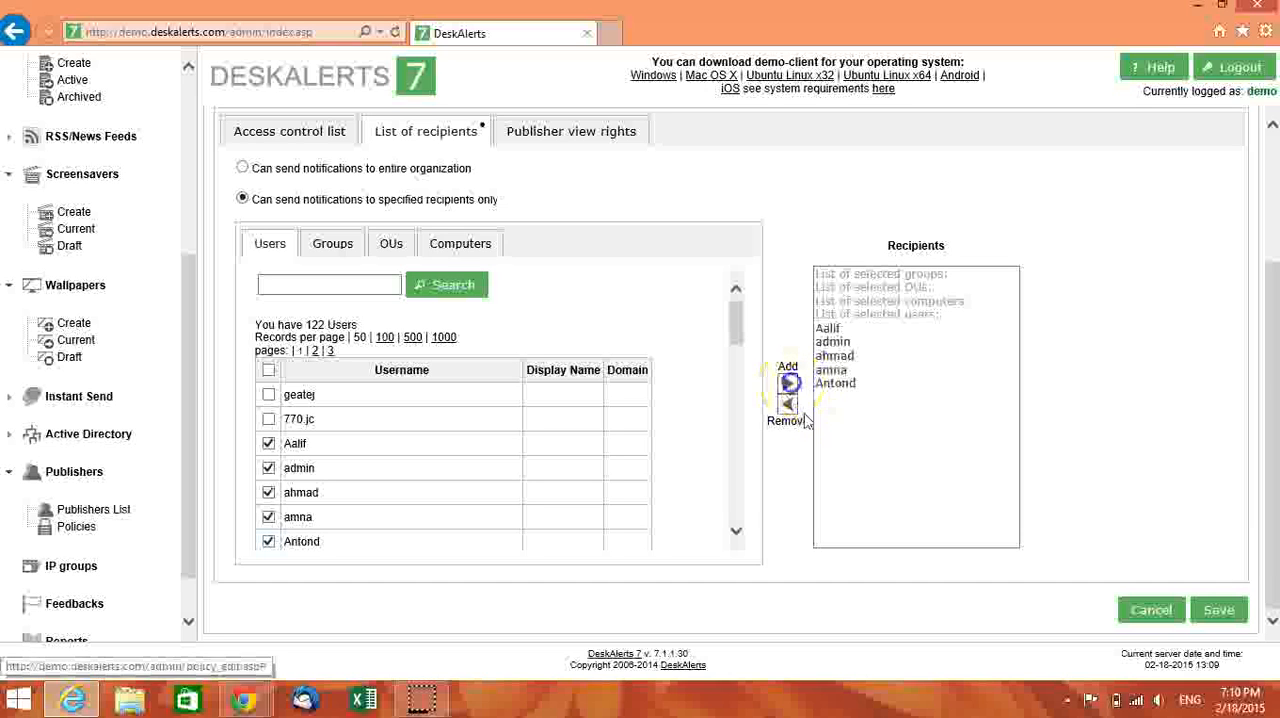
- Add the group "Group By State" to the policy's recipients and save the policy
left_click(340, 251)
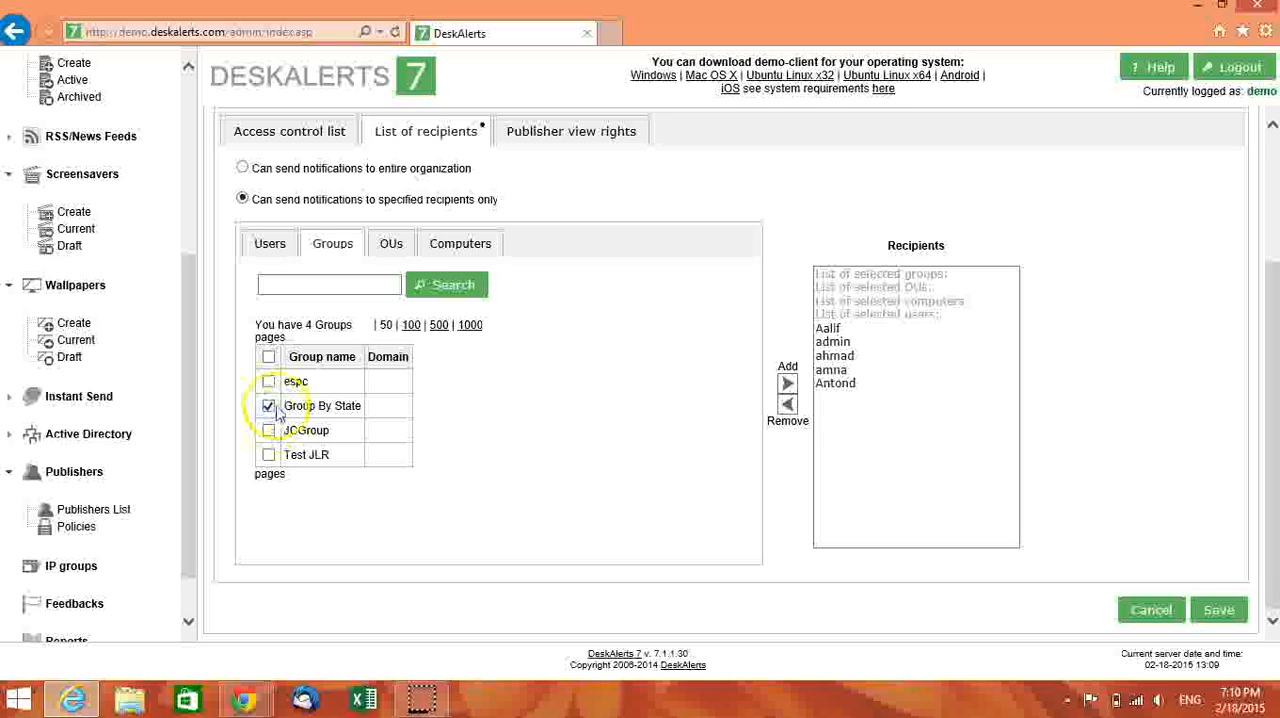
left_click(787, 384)
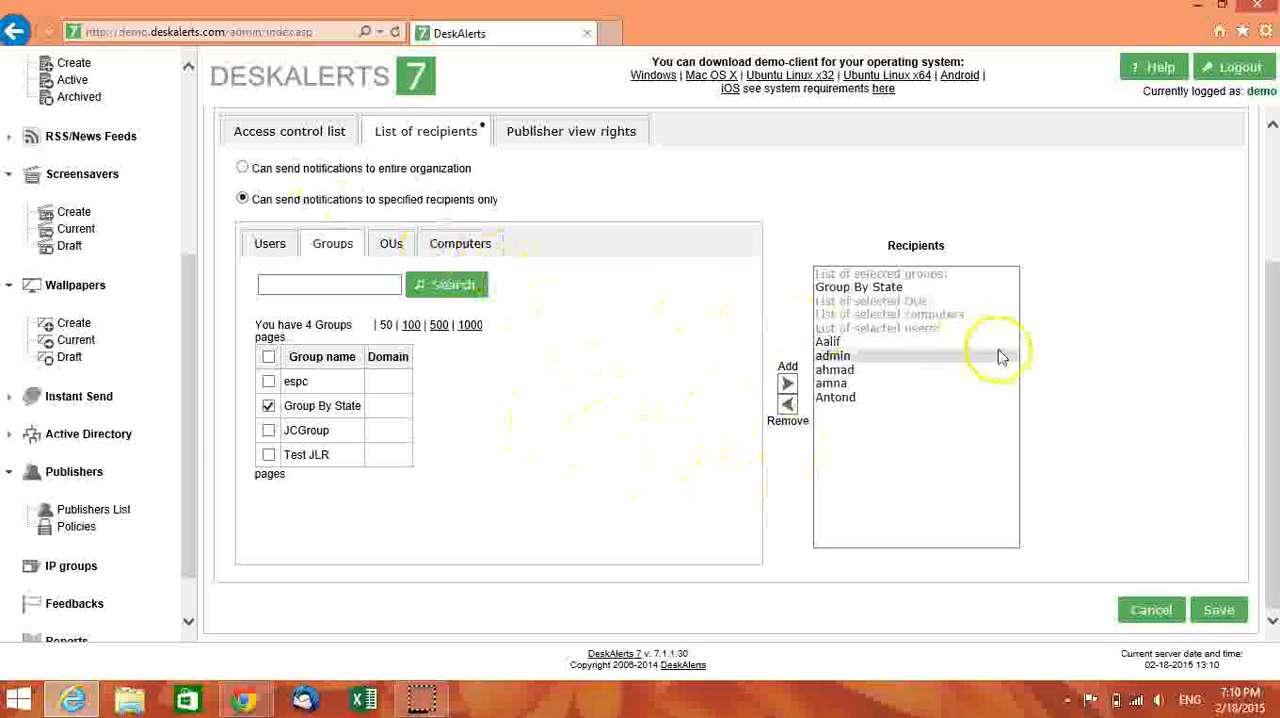
mouse_move(1276, 452)
left_mouse_down()
mouse_move(1268, 323)
mouse_move(1262, 467)
left_mouse_up()
left_click(1227, 613)
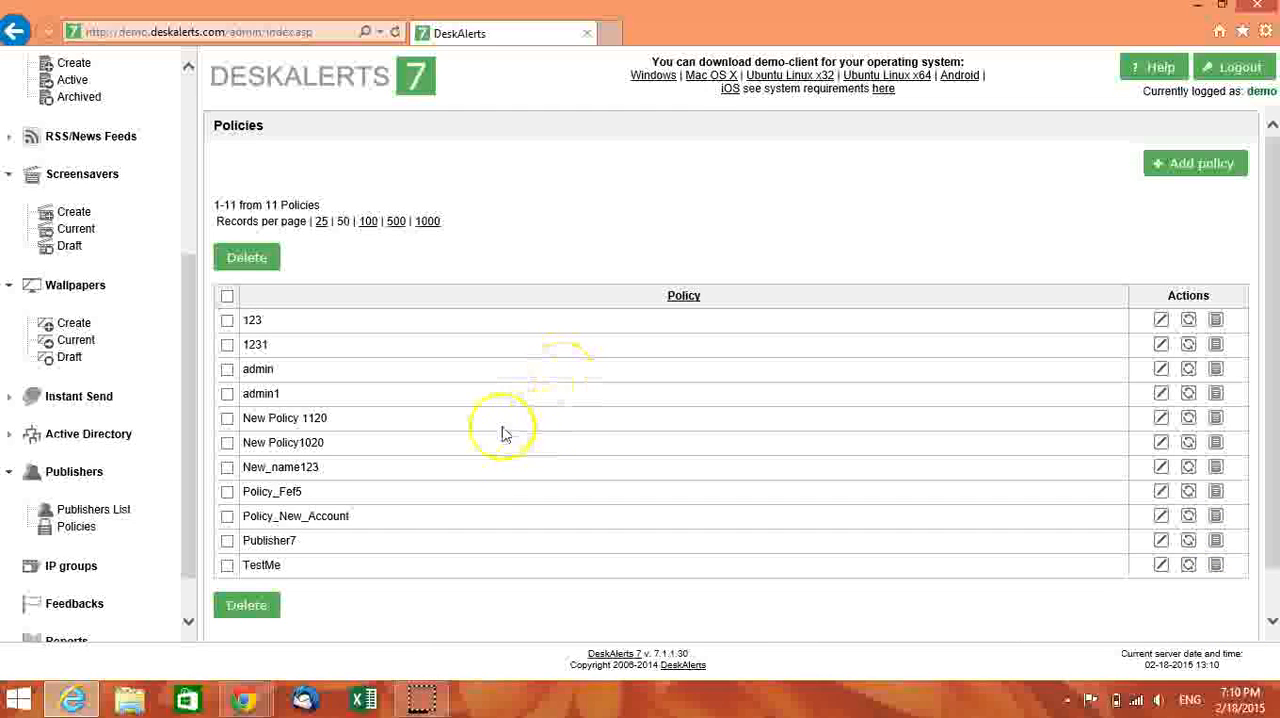
- Start a new publisher named "DeskAlerts7" from the publishers list and enter the publisher's password
left_click(93, 512)
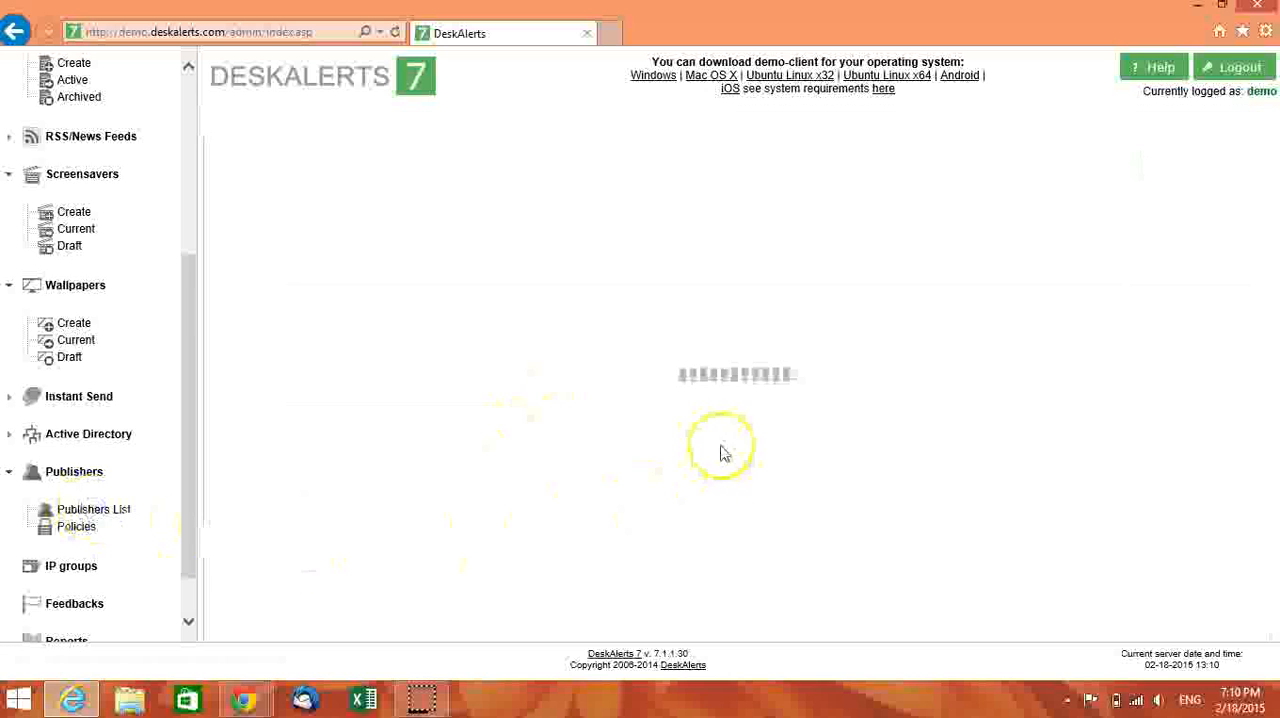
left_click(1234, 168)
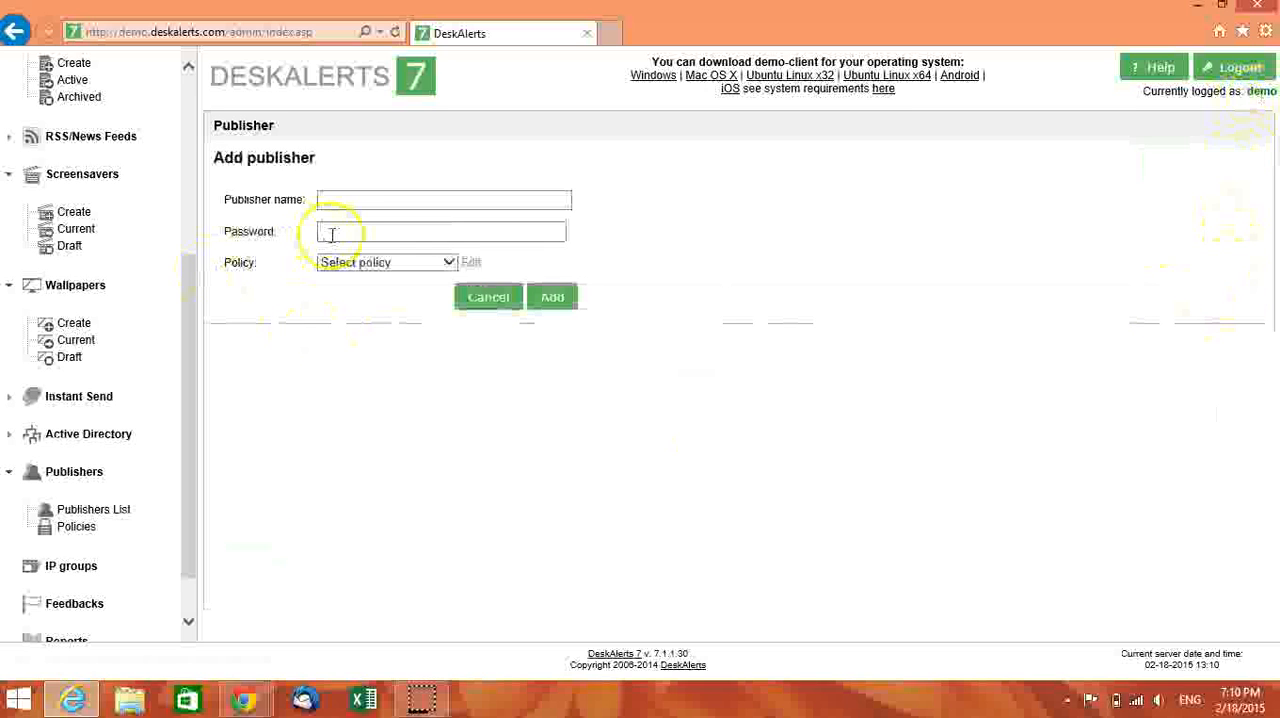
left_click(340, 200)
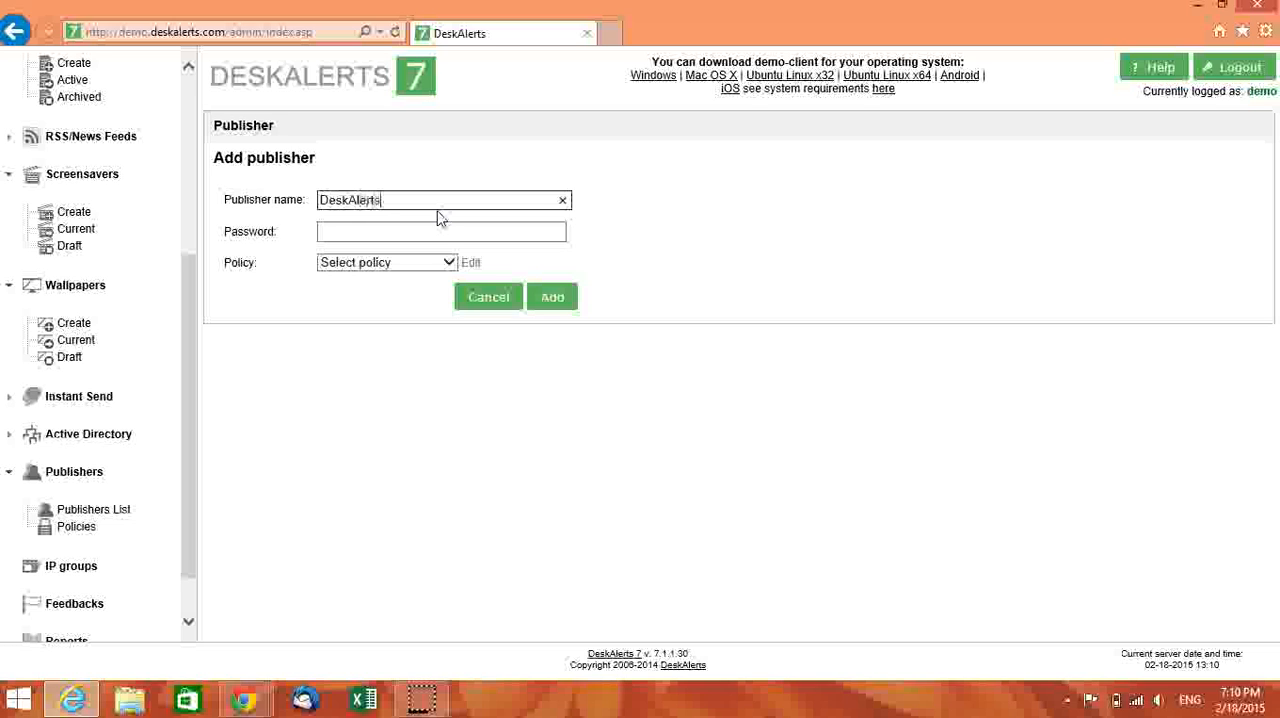
left_click(420, 237)
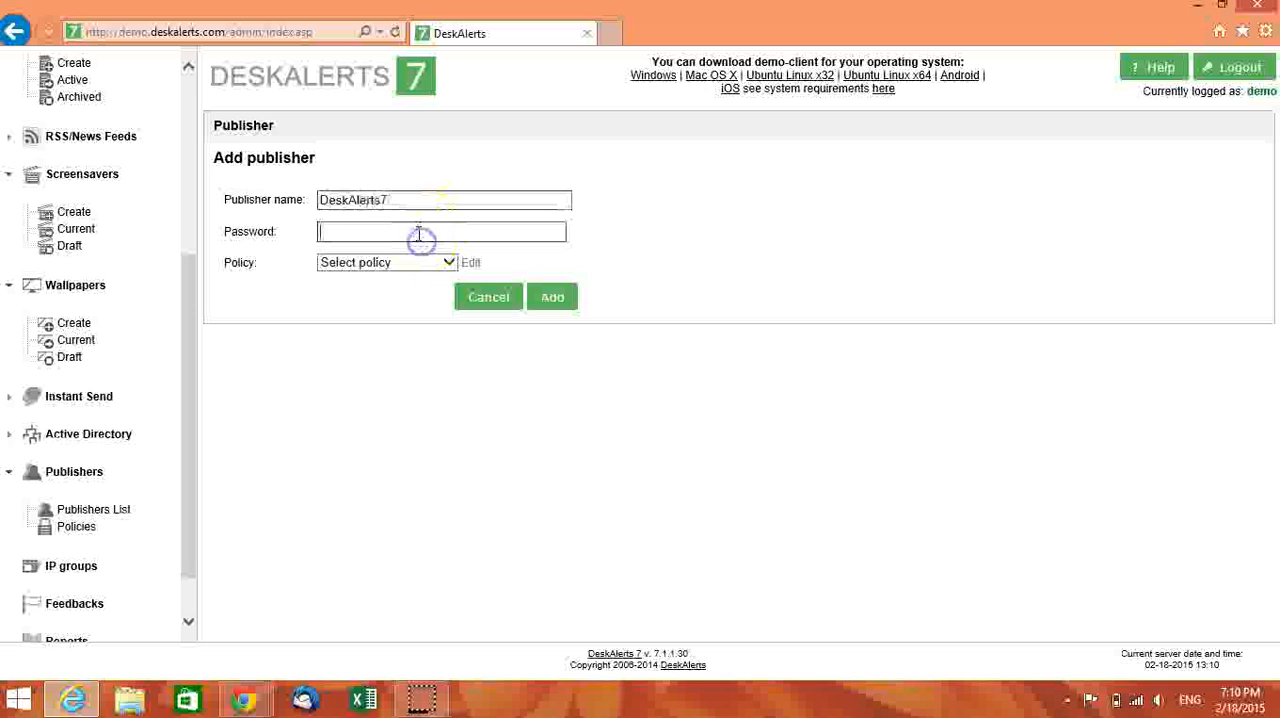
type("demo")
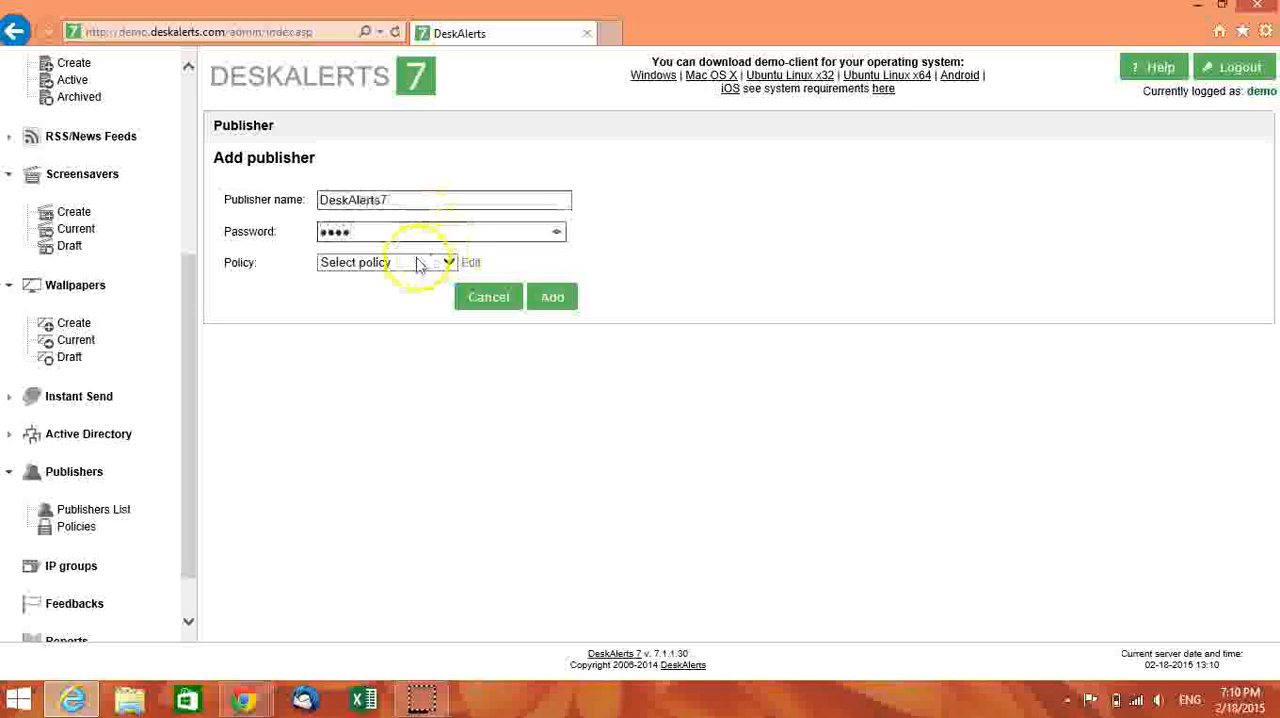
- Assign the Publisher7 policy to the new publisher, add the publisher, and dismiss the browser's offer to save the password
left_click(416, 266)
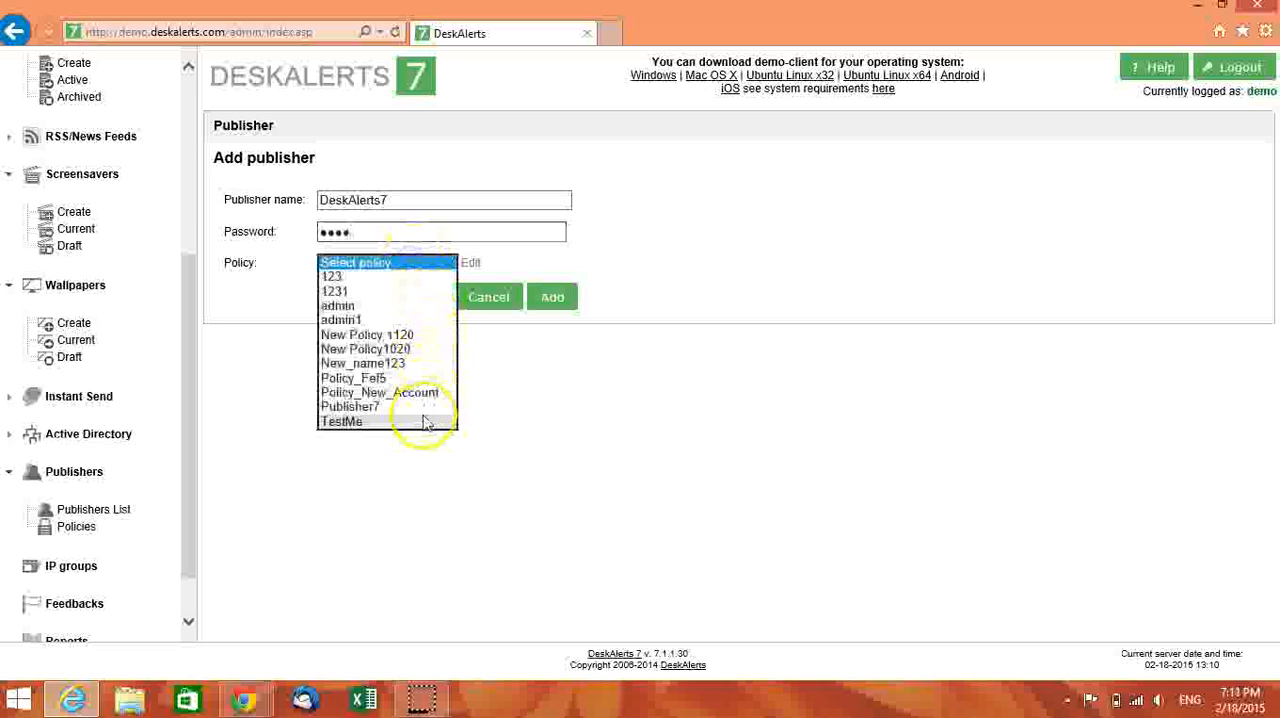
left_click(373, 414)
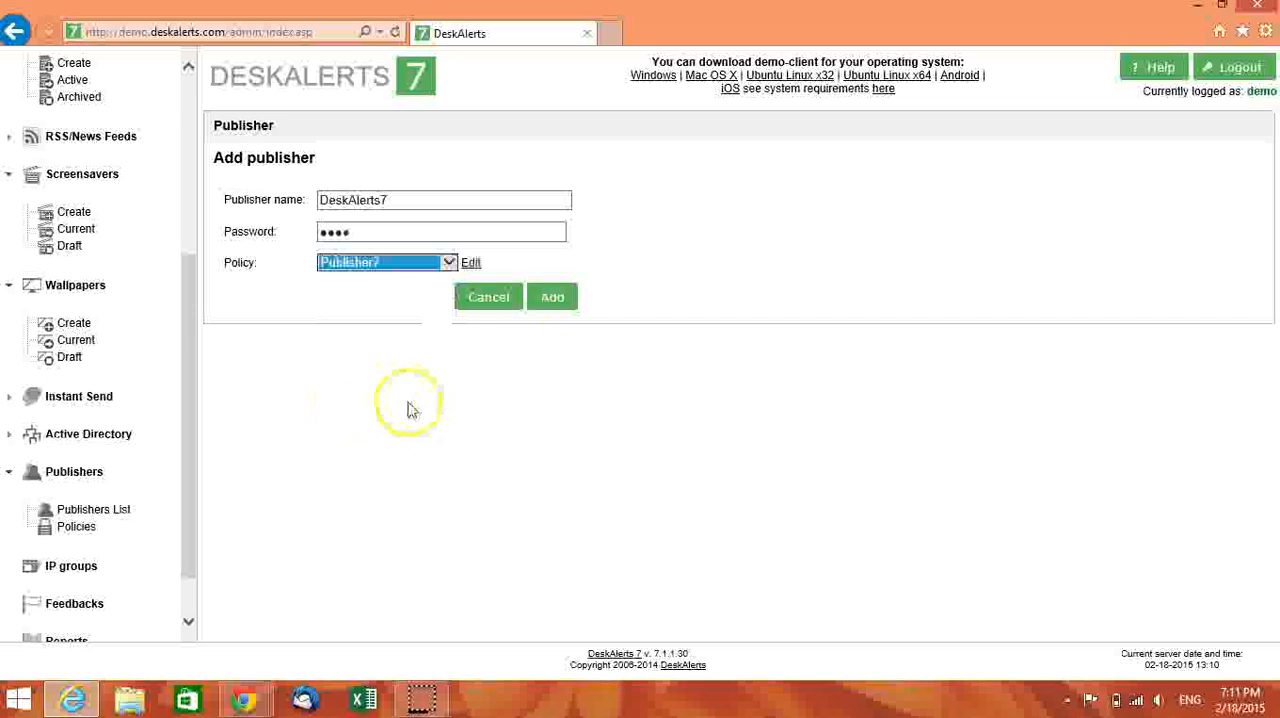
left_click(551, 300)
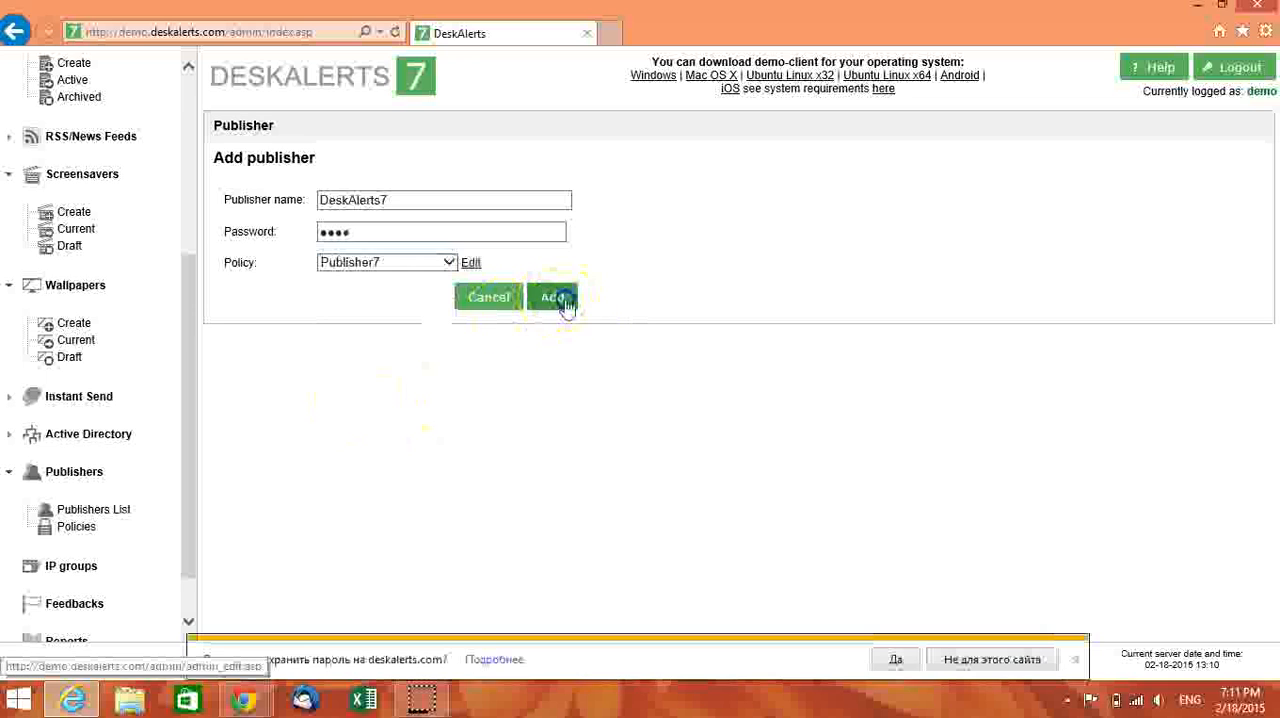
left_click(1075, 659)
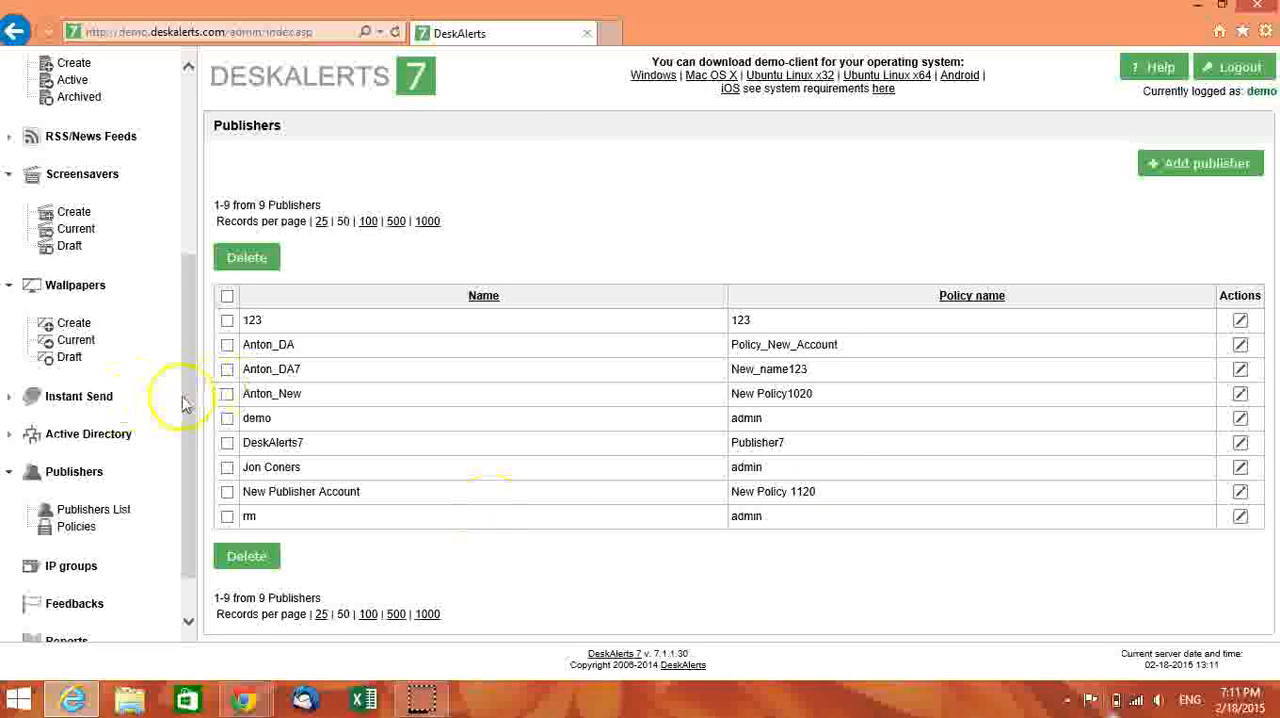
scroll(183, 415, "down", 2)
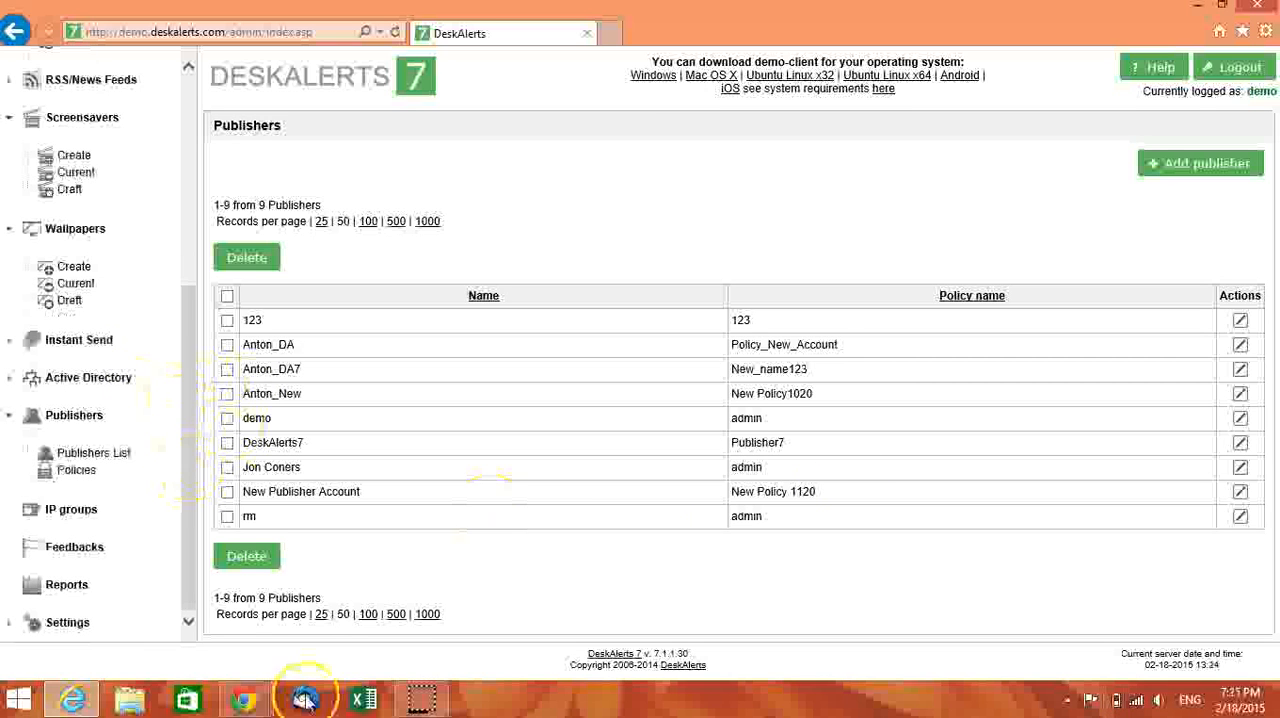